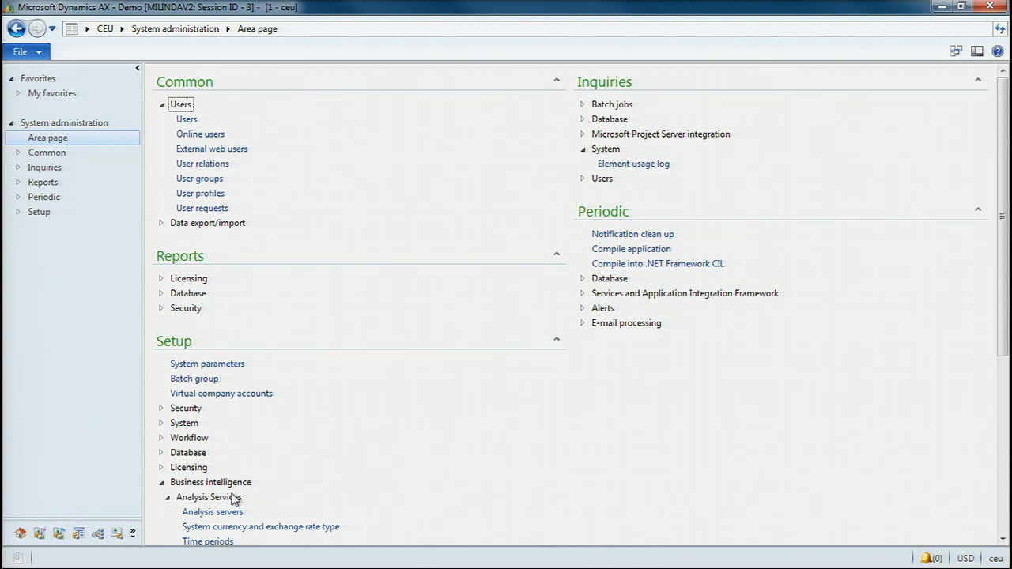
- Start the SQL Server Analysis Services project wizard and advance past its welcome page to the action options
{"action": "mouse_move", "coordinate": [1008, 336]}
{"action": "left_mouse_down"}
{"action": "mouse_move", "coordinate": [1007, 415]}
{"action": "mouse_move", "coordinate": [1004, 329]}
{"action": "left_mouse_up"}
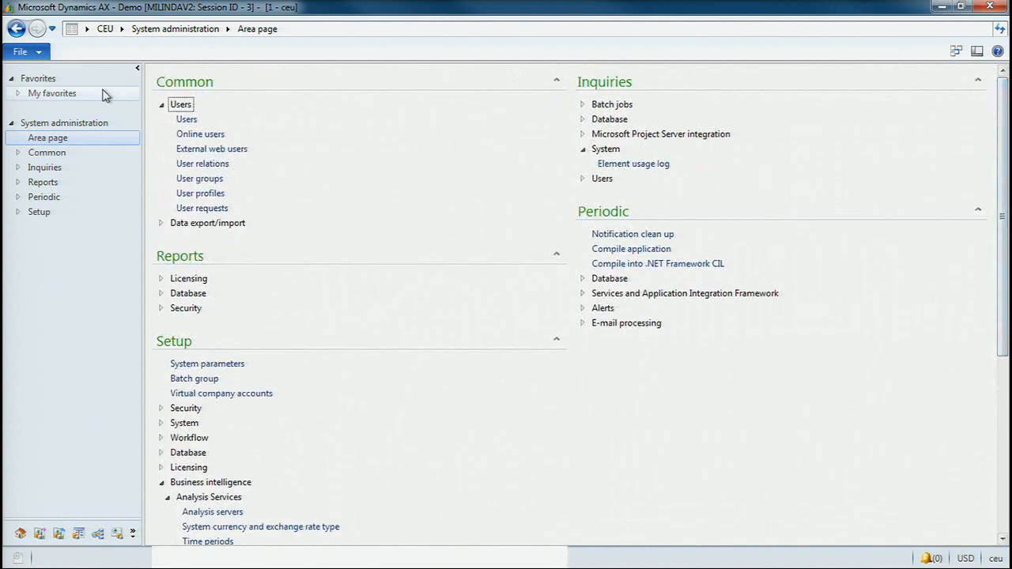
{"action": "left_click", "coordinate": [42, 52]}
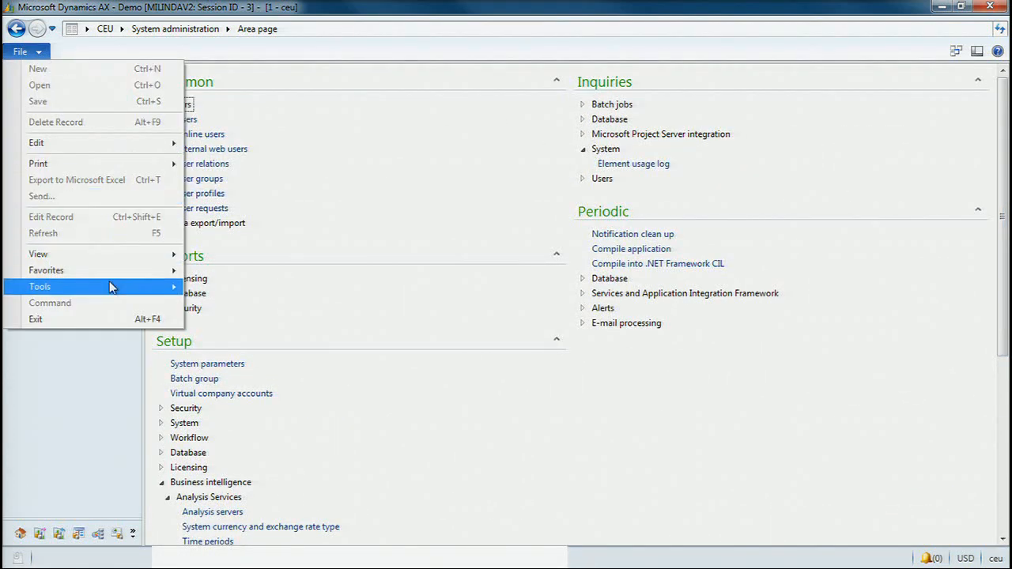
{"action": "mouse_move", "coordinate": [108, 286]}
{"action": "mouse_move", "coordinate": [317, 462]}
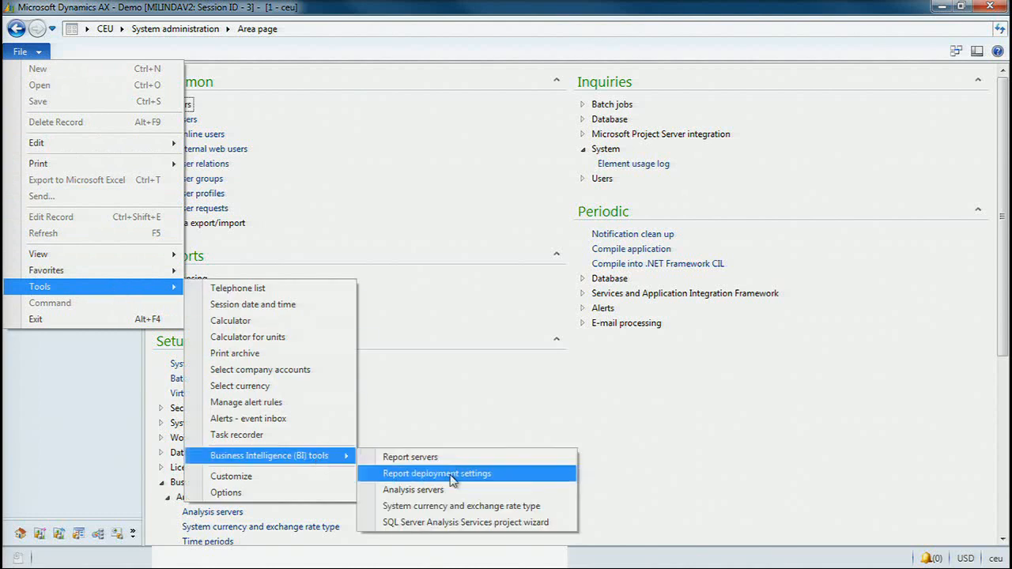
{"action": "left_click", "coordinate": [450, 523]}
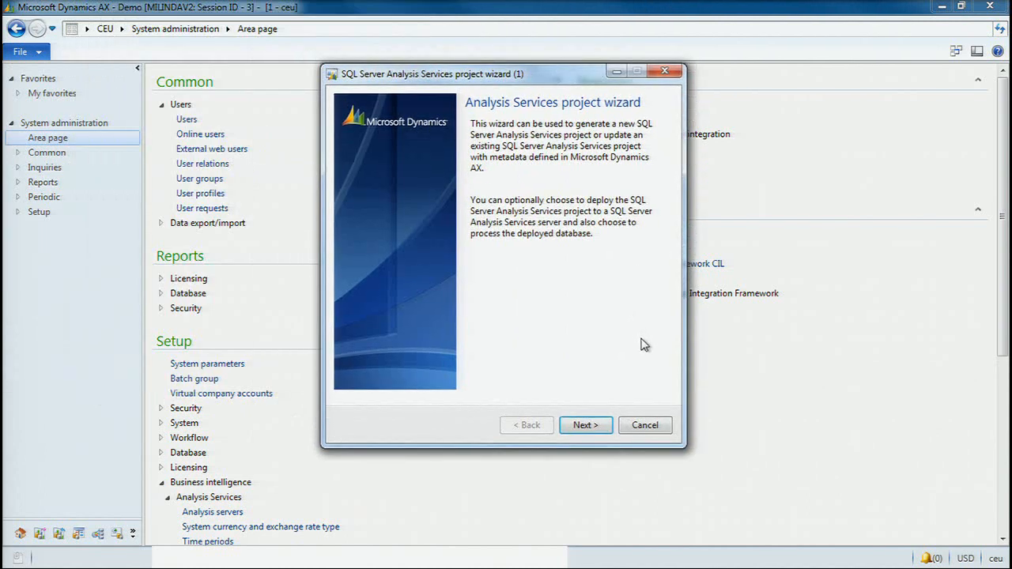
{"action": "left_click", "coordinate": [598, 427]}
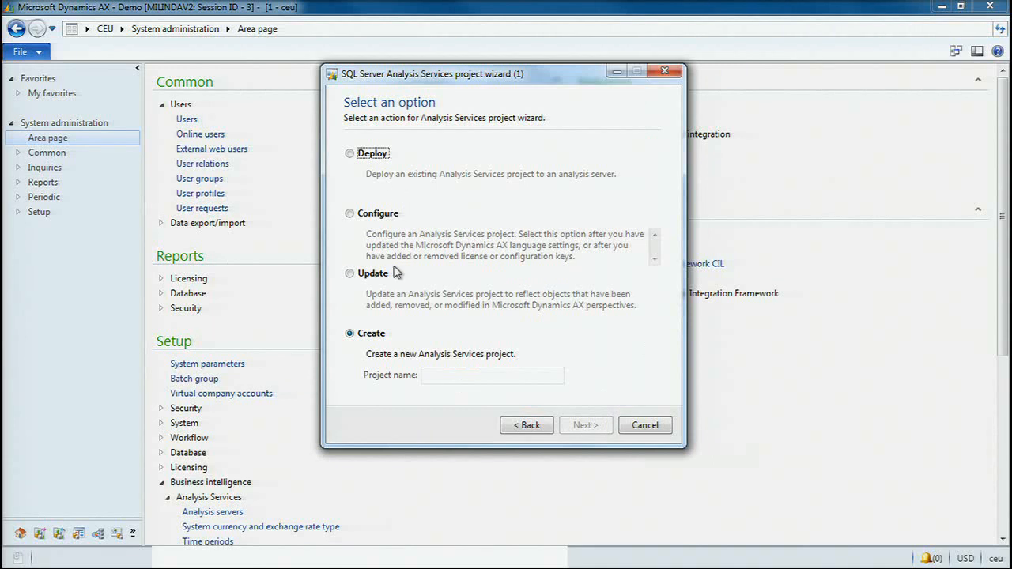
- Step through deploying the Dynamics AX project from the AOT to a new Dynamics AX database, and cancel the wizard at the deployment options
{"action": "left_click", "coordinate": [379, 155]}
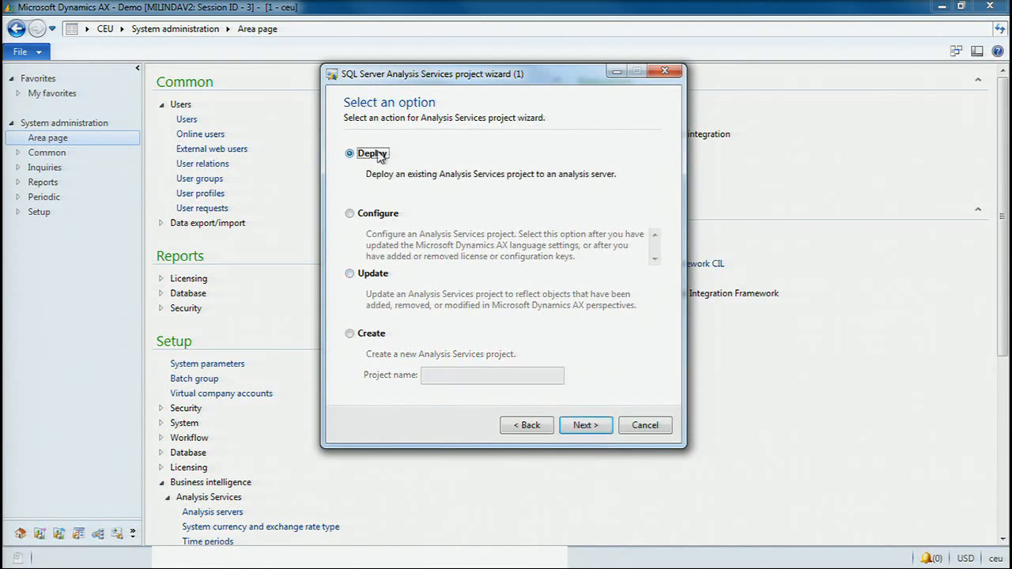
{"action": "left_click", "coordinate": [590, 428]}
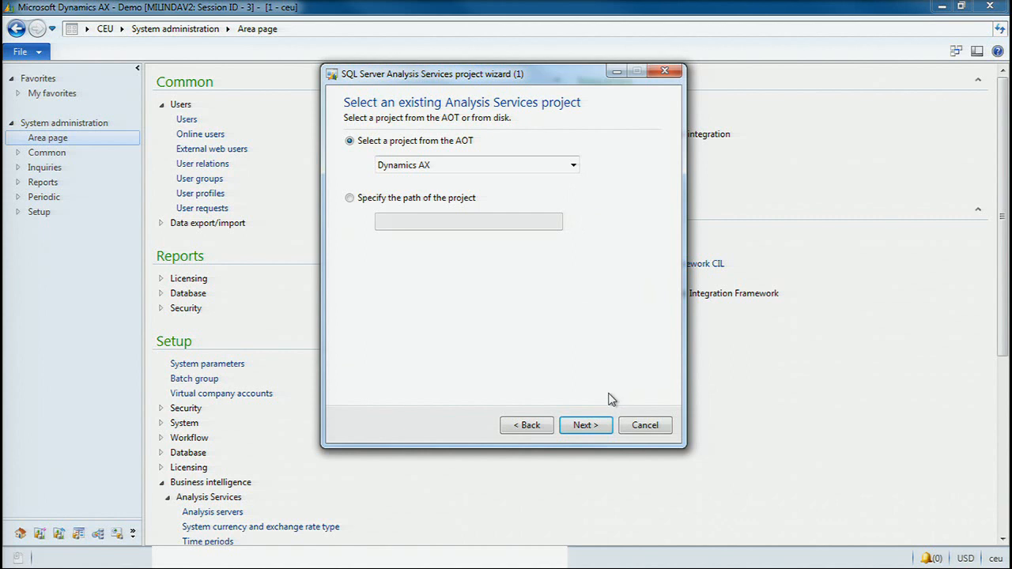
{"action": "left_click", "coordinate": [597, 426]}
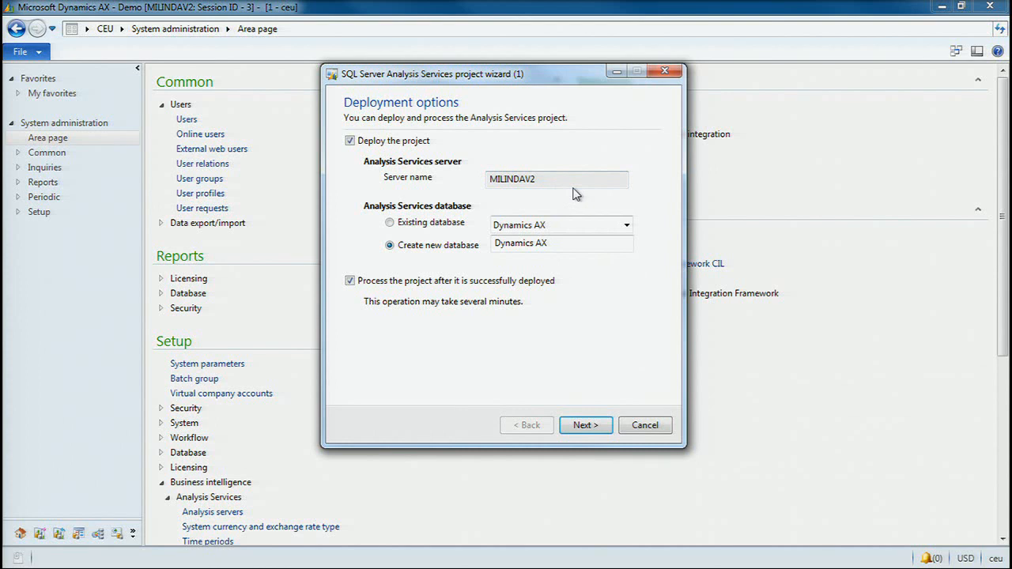
{"action": "left_click", "coordinate": [498, 249]}
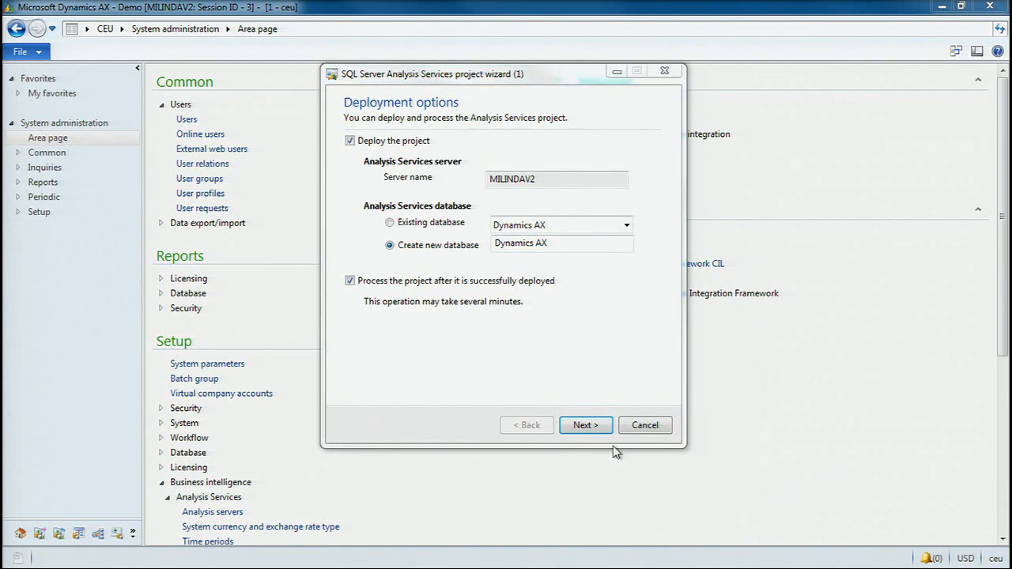
{"action": "left_click", "coordinate": [637, 425]}
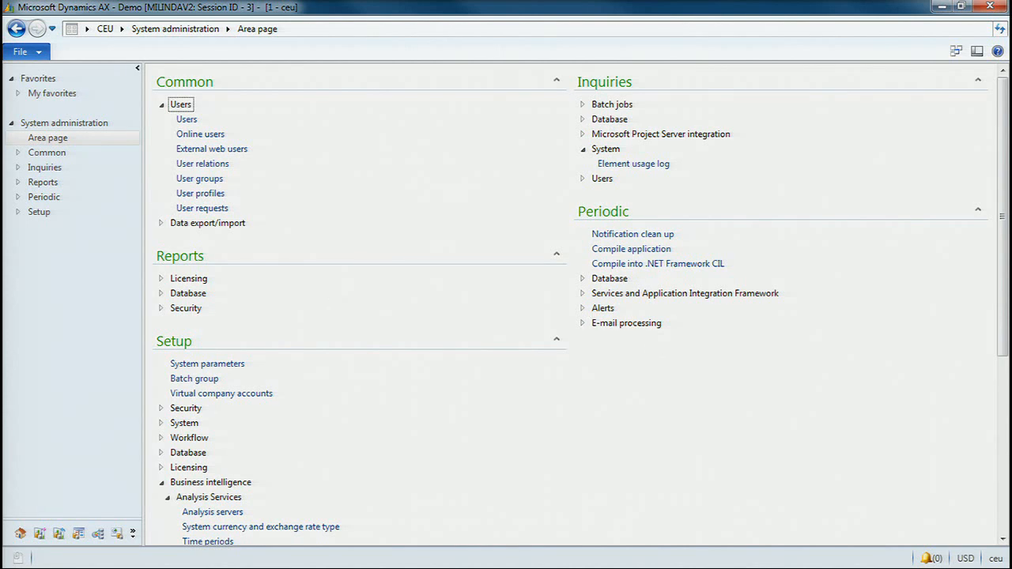
- Reopen the SQL Server Analysis Services project wizard and proceed to the choice of project action
{"action": "left_click", "coordinate": [36, 56]}
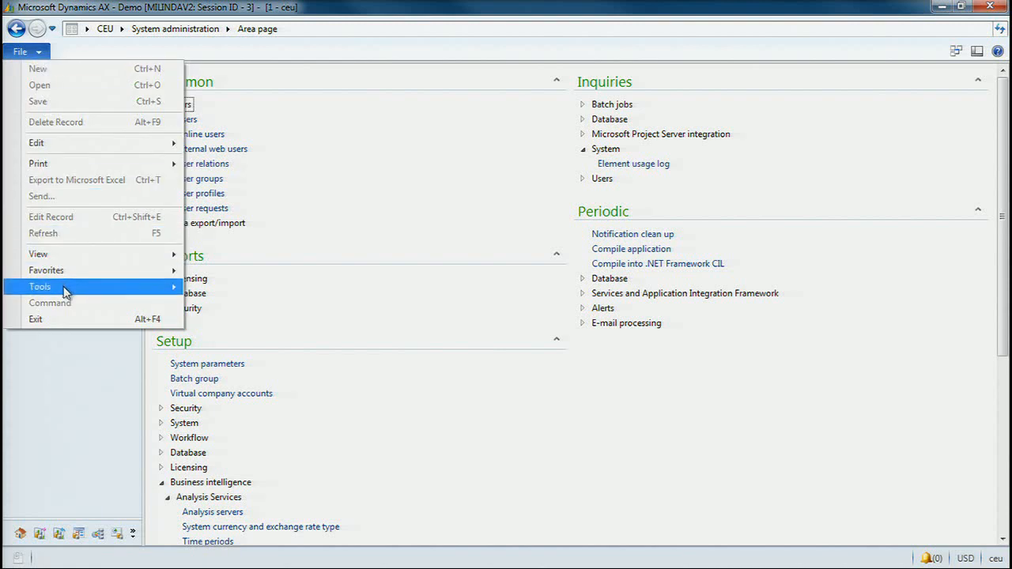
{"action": "mouse_move", "coordinate": [65, 289]}
{"action": "mouse_move", "coordinate": [285, 457]}
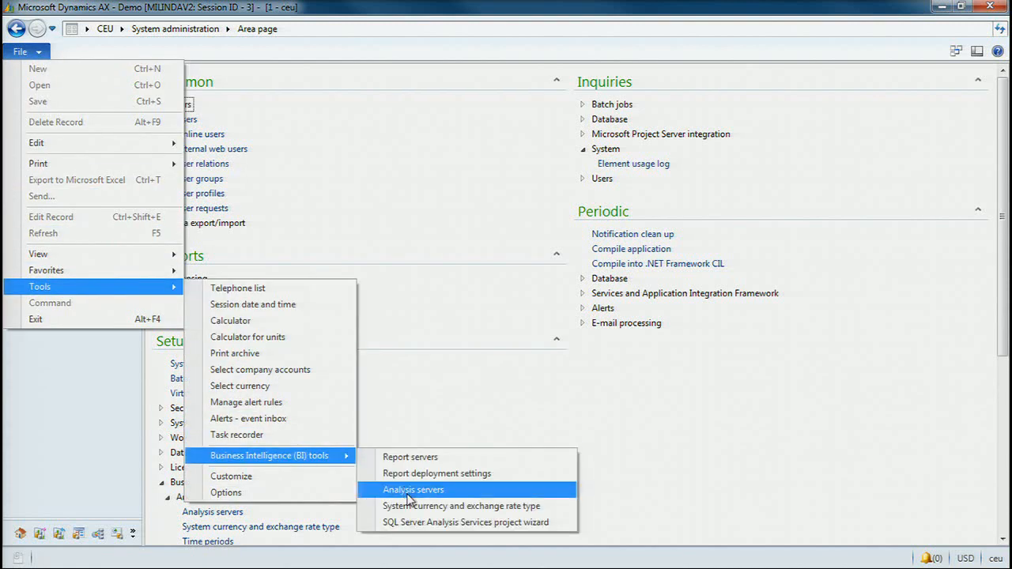
{"action": "left_click", "coordinate": [365, 525]}
{"action": "left_click", "coordinate": [585, 425]}
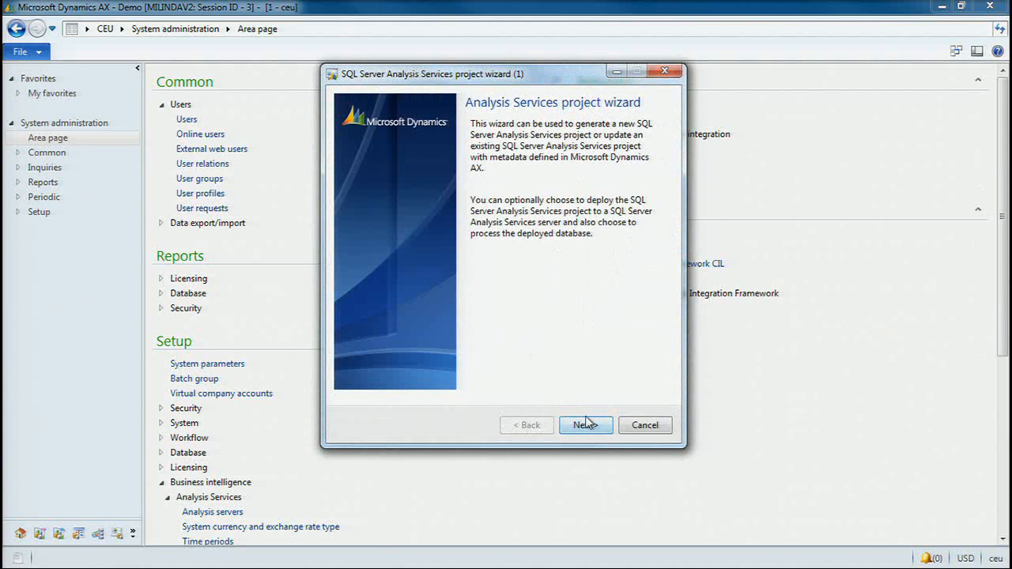
- Step through configuring the Dynamics AX project from the AOT as far as the label translations, and cancel the wizard
{"action": "left_click", "coordinate": [385, 215]}
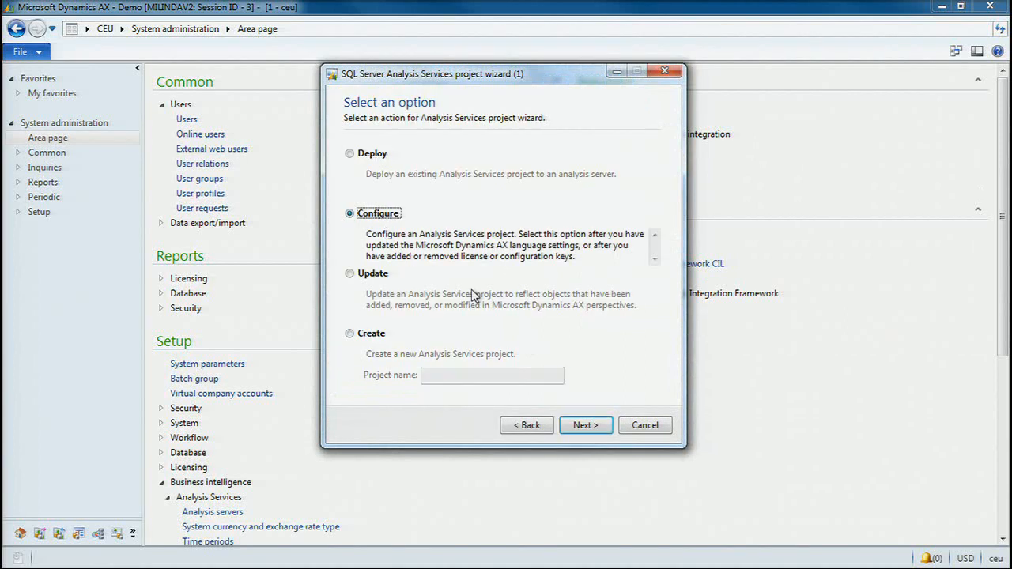
{"action": "left_click", "coordinate": [592, 425]}
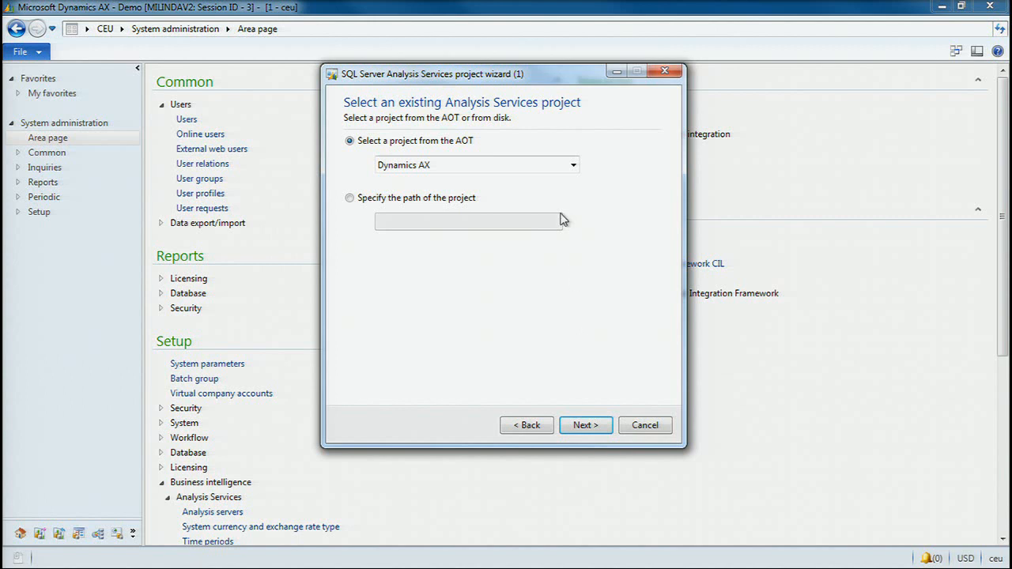
{"action": "left_click", "coordinate": [585, 425]}
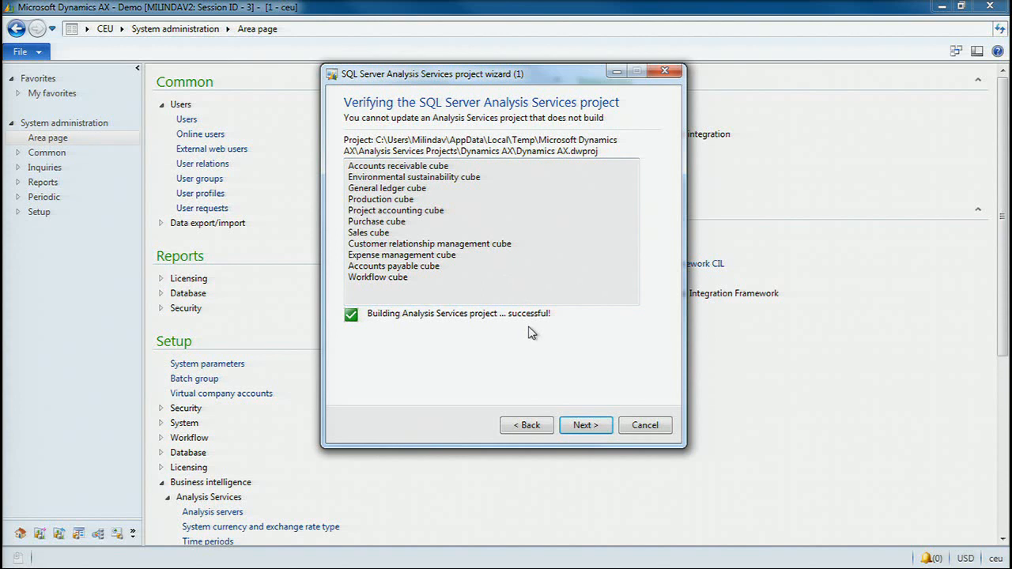
{"action": "left_click", "coordinate": [587, 425]}
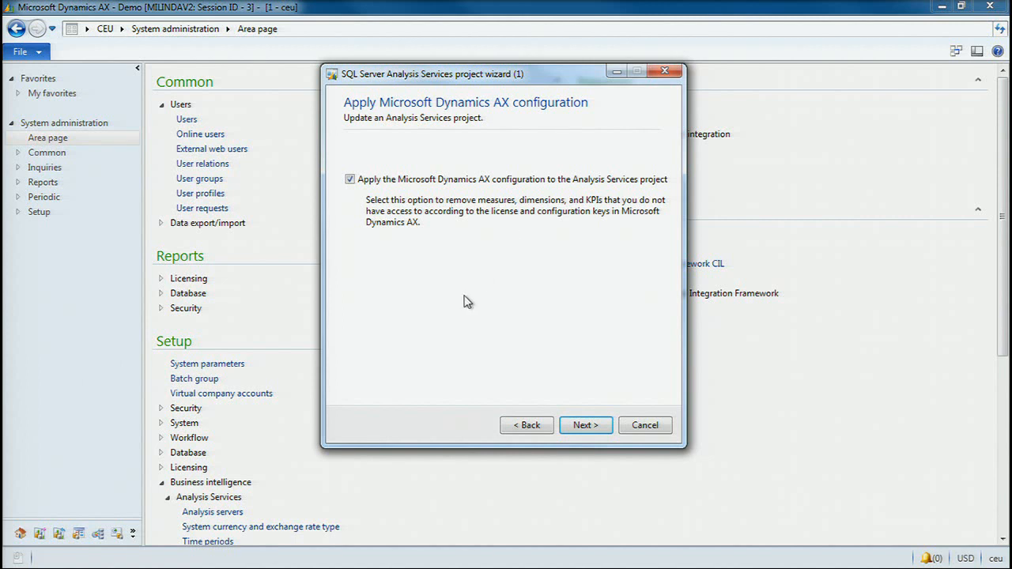
{"action": "left_click", "coordinate": [581, 427]}
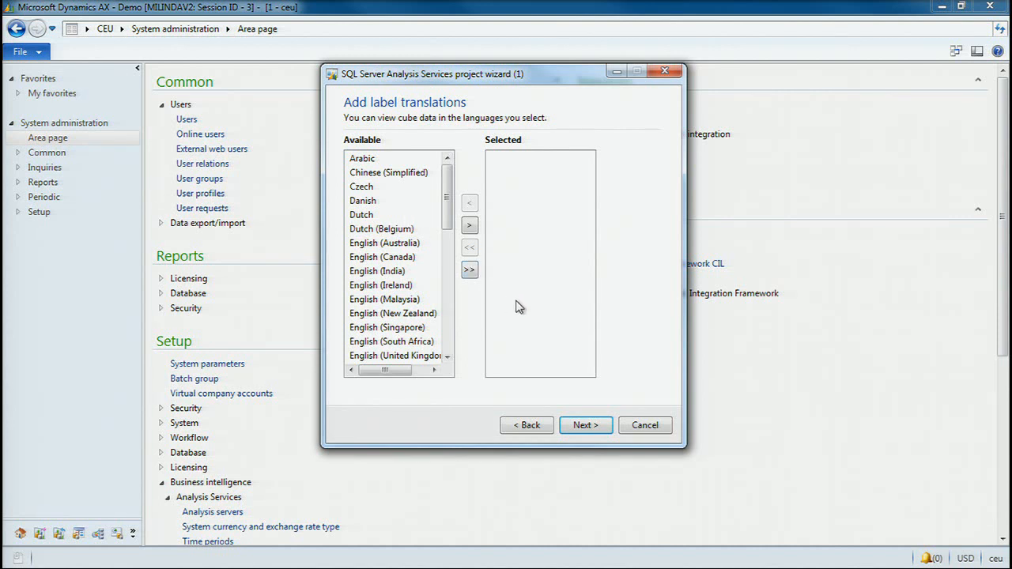
{"action": "left_click", "coordinate": [646, 426]}
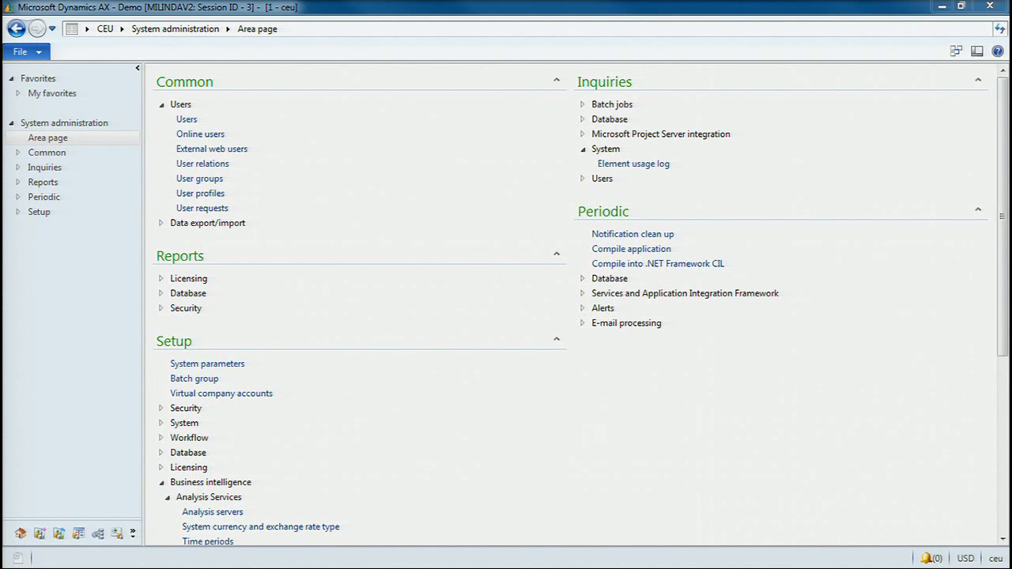
{"action": "left_click", "coordinate": [961, 6]}
{"action": "left_click_drag", "start_coordinate": [619, 49], "coordinate": [0, 162]}
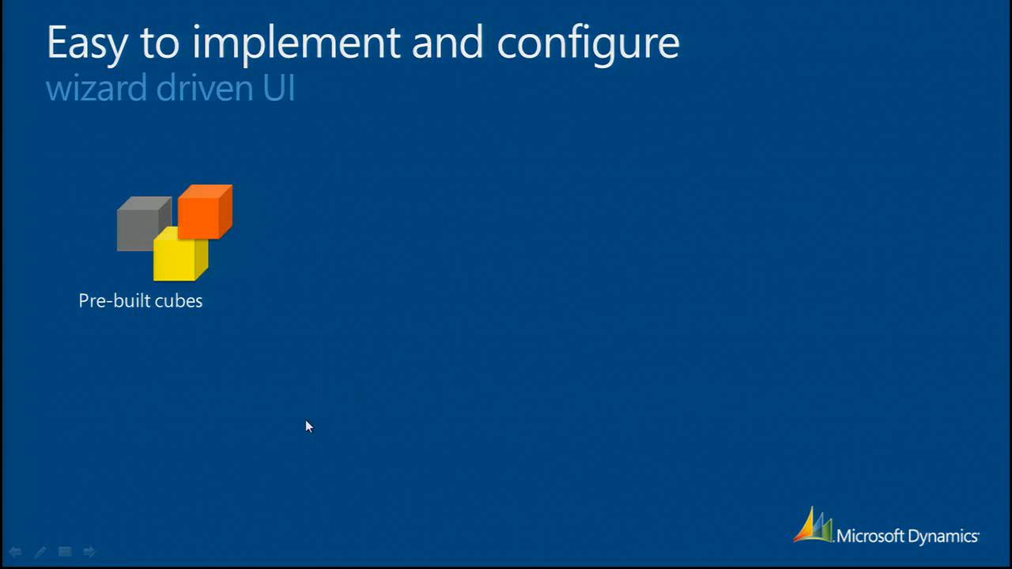
{"action": "left_click", "coordinate": [243, 428]}
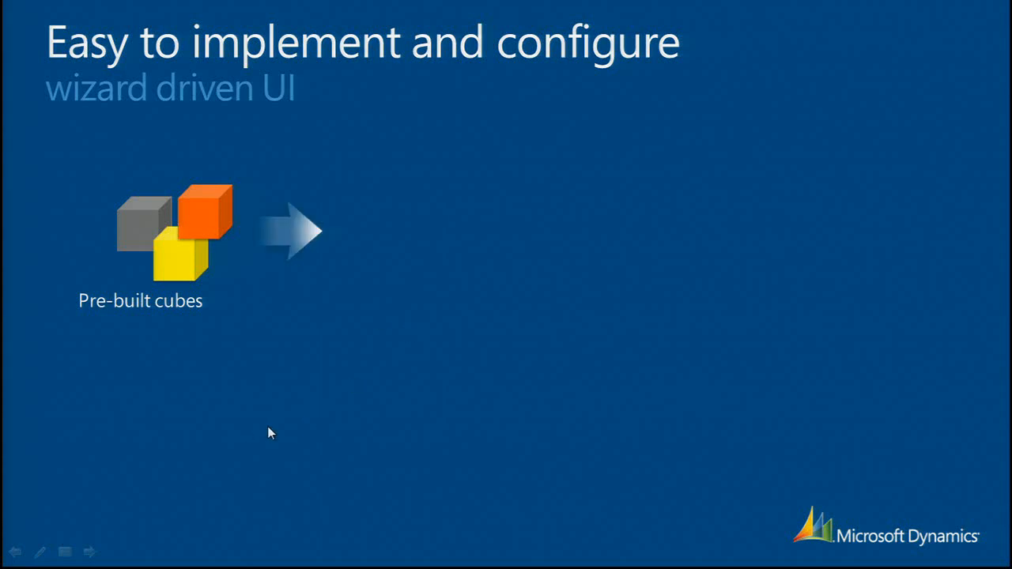
{"action": "left_click", "coordinate": [268, 428]}
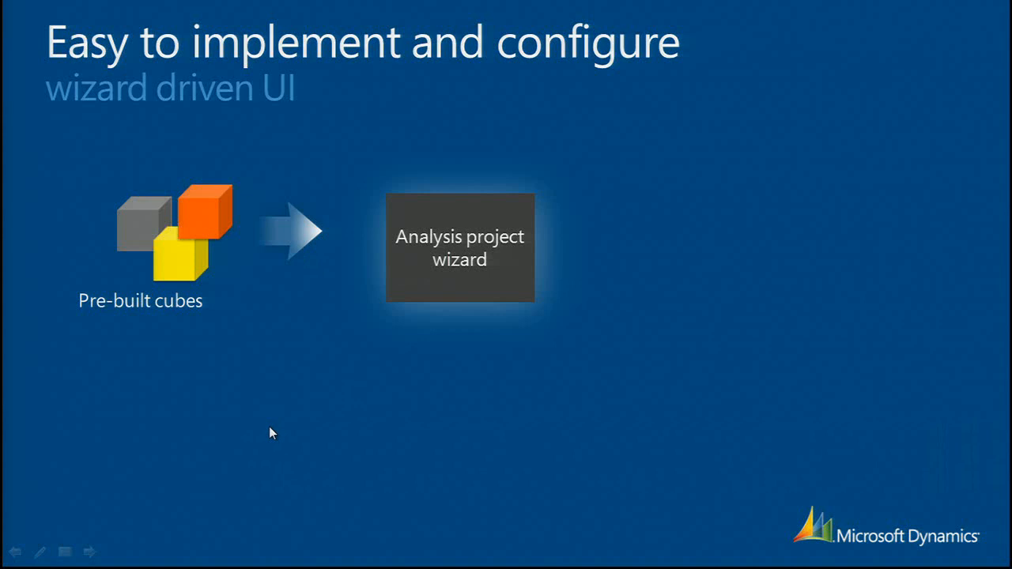
{"action": "left_click", "coordinate": [270, 427]}
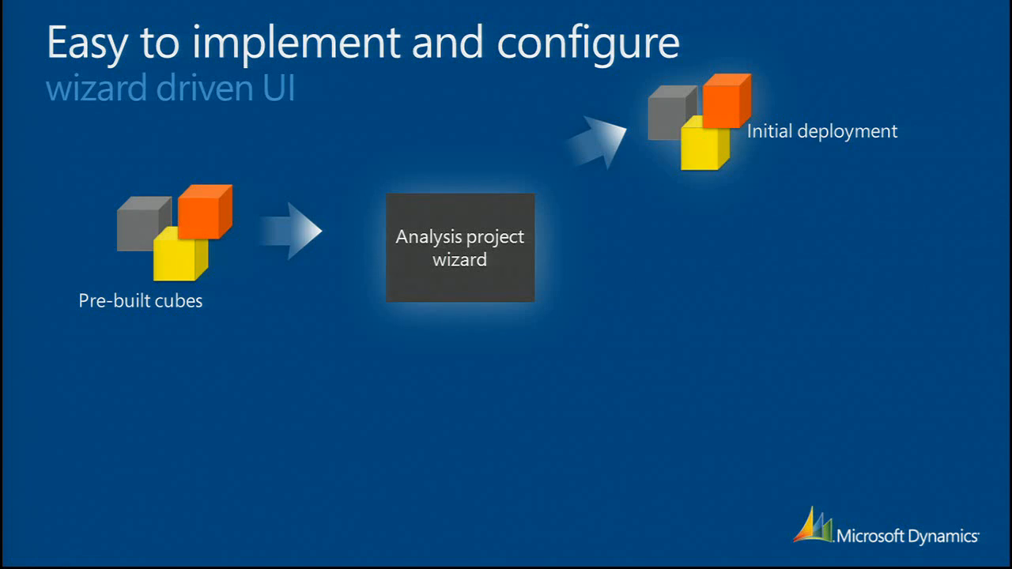
{"action": "left_click", "coordinate": [688, 424]}
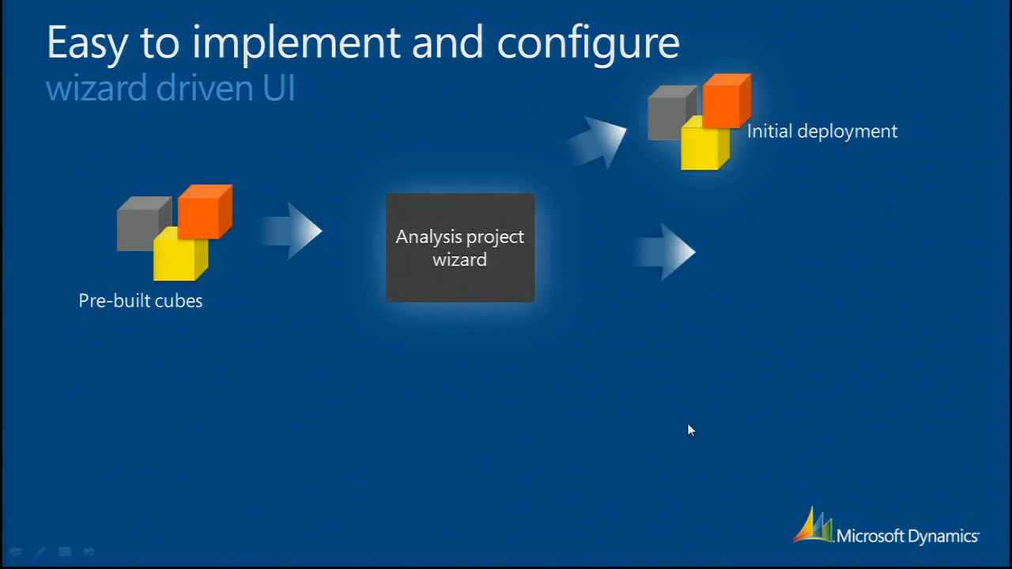
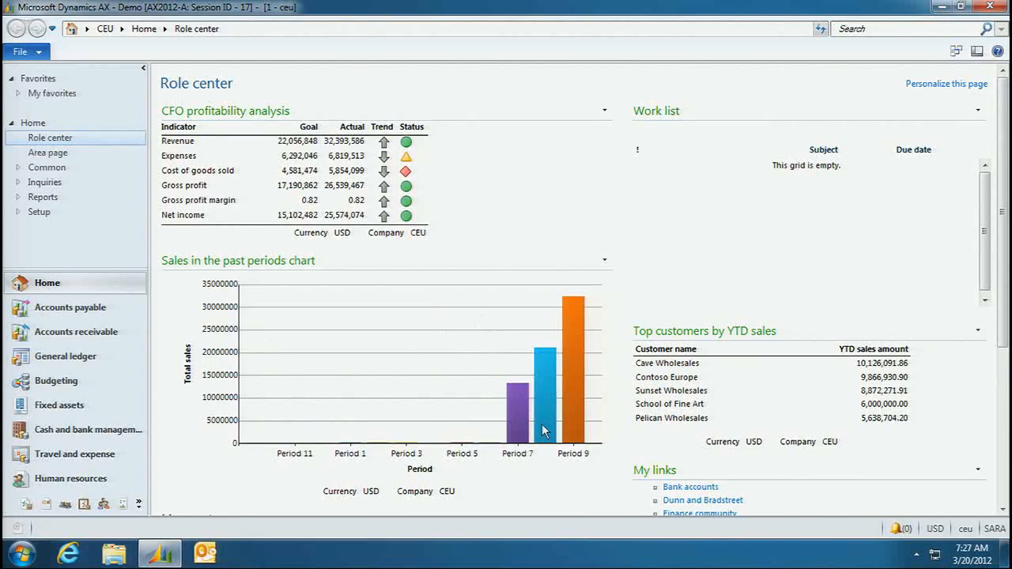
- Add the Business overview web part from the Microsoft Dynamics AX category to the role center's right column and finish editing the page
{"action": "left_click_drag", "start_coordinate": [1004, 261], "coordinate": [1004, 202]}
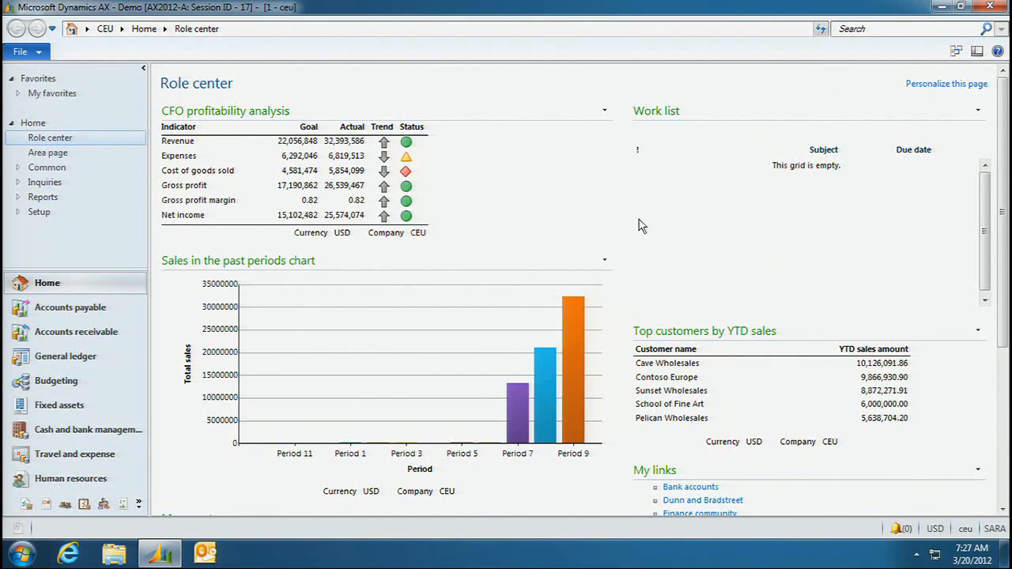
{"action": "left_click", "coordinate": [949, 85]}
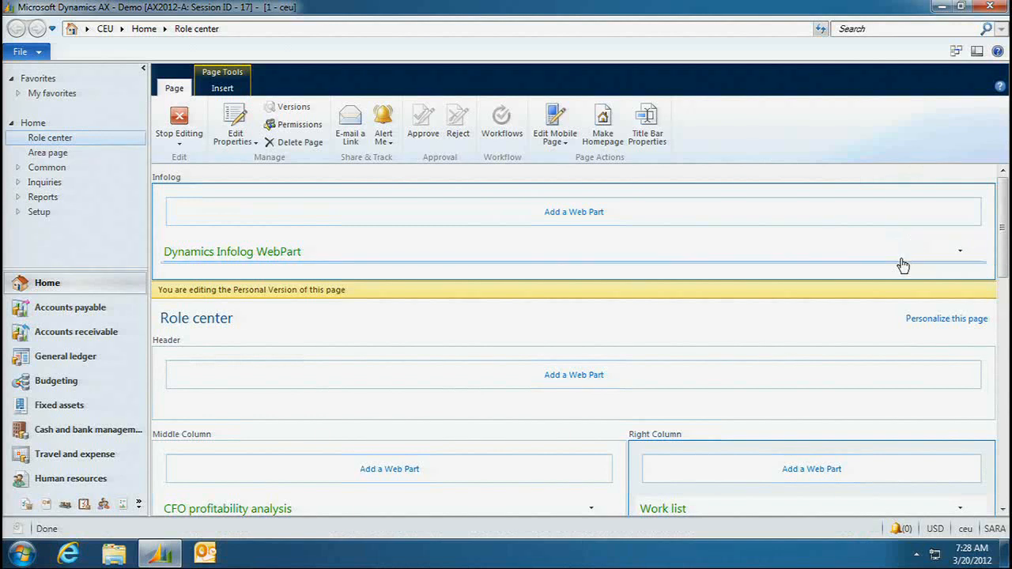
{"action": "scroll", "coordinate": [900, 285], "scroll_direction": "down", "scroll_amount": 2}
{"action": "scroll", "coordinate": [899, 293], "scroll_direction": "down", "scroll_amount": 1}
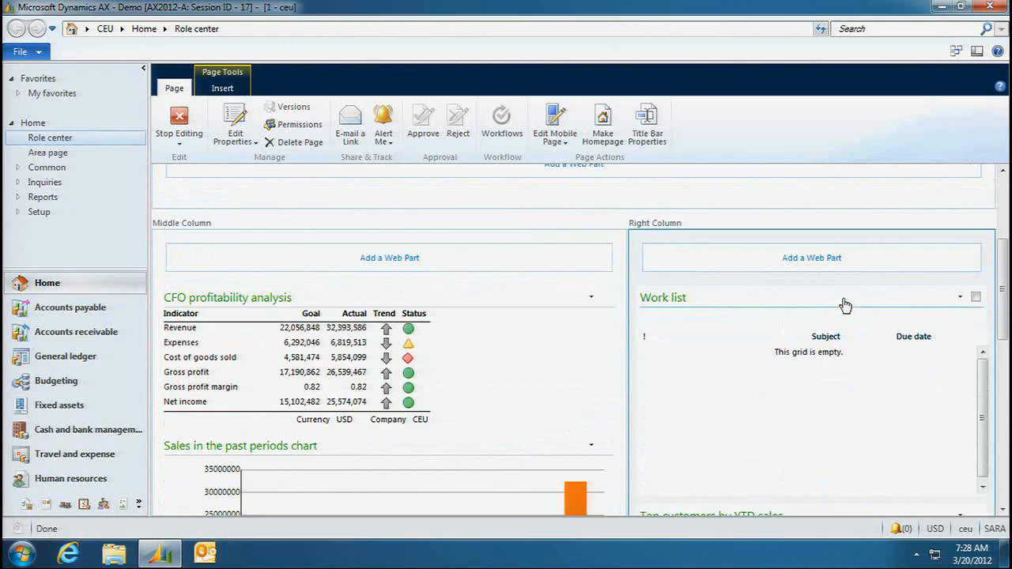
{"action": "left_click", "coordinate": [846, 264]}
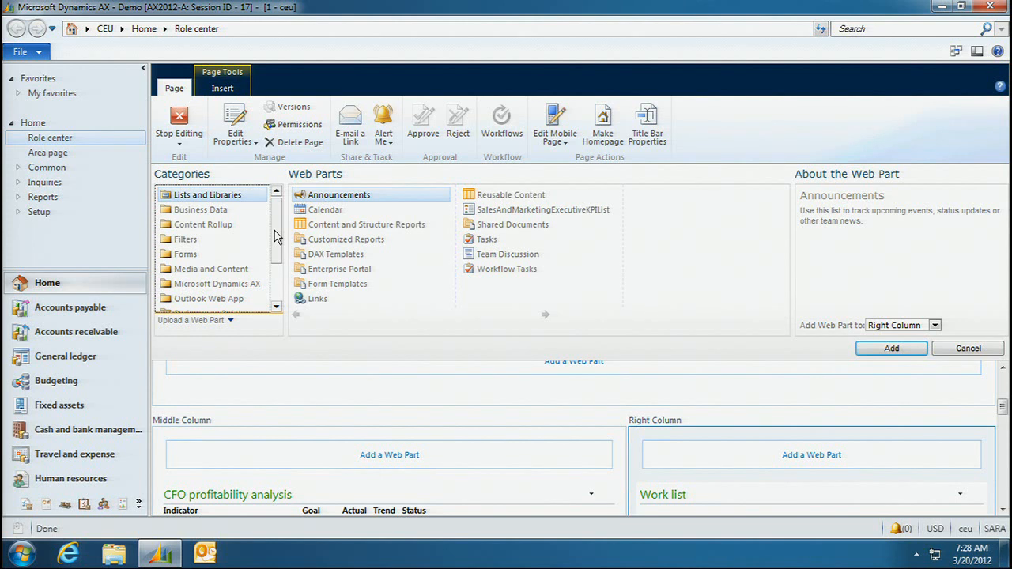
{"action": "left_click", "coordinate": [238, 284]}
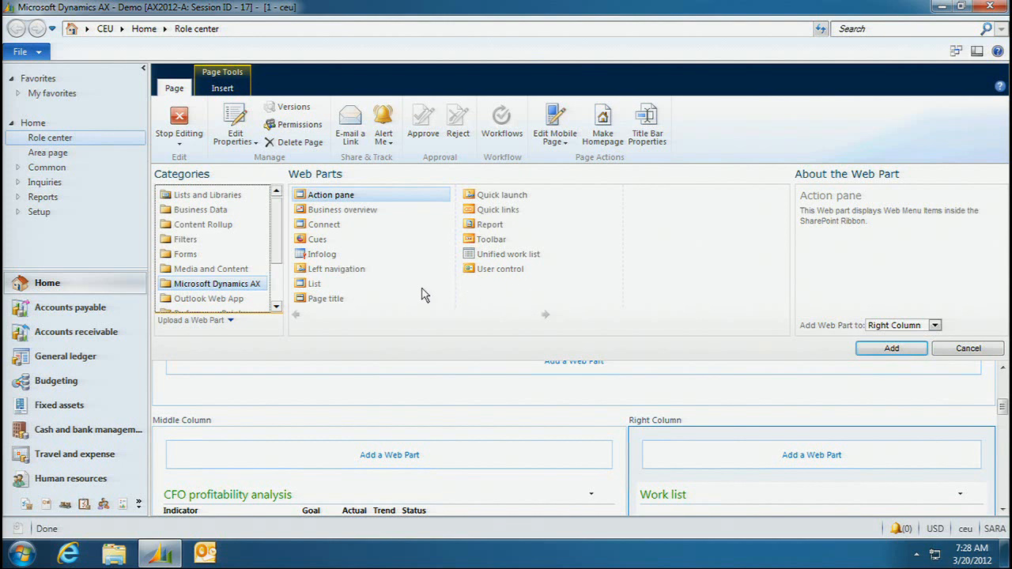
{"action": "left_click", "coordinate": [367, 213]}
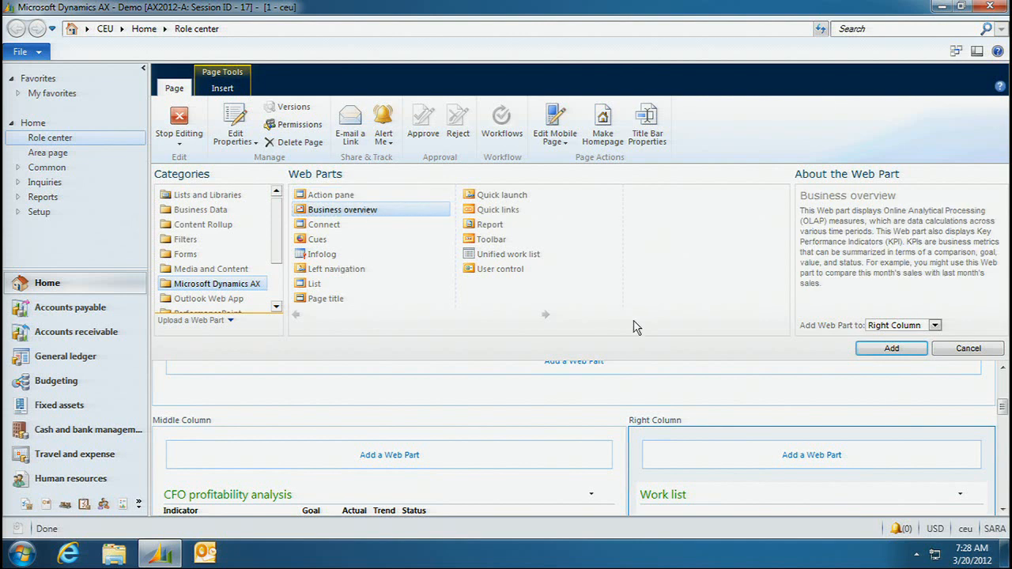
{"action": "left_click", "coordinate": [866, 353]}
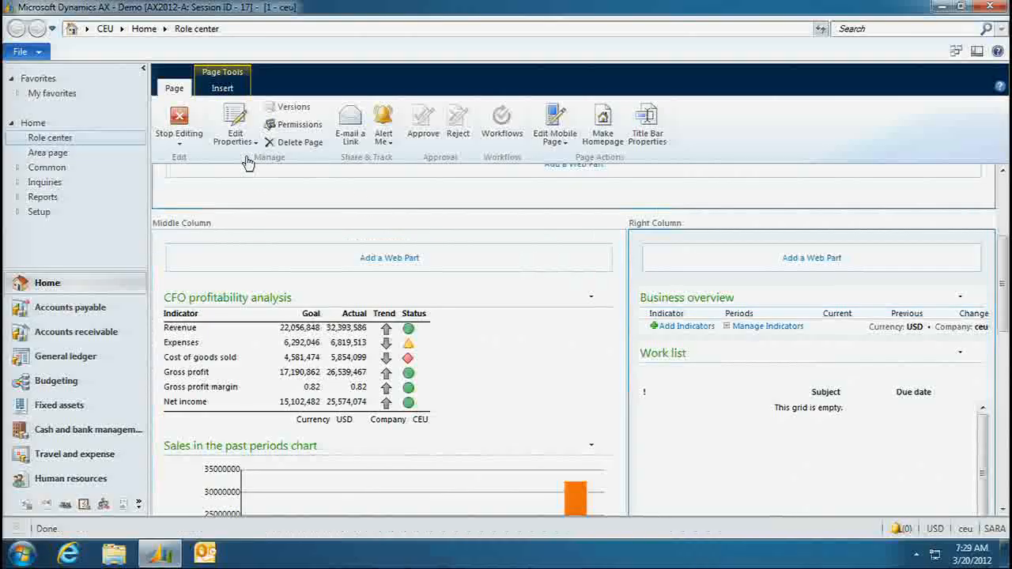
{"action": "left_click", "coordinate": [181, 118]}
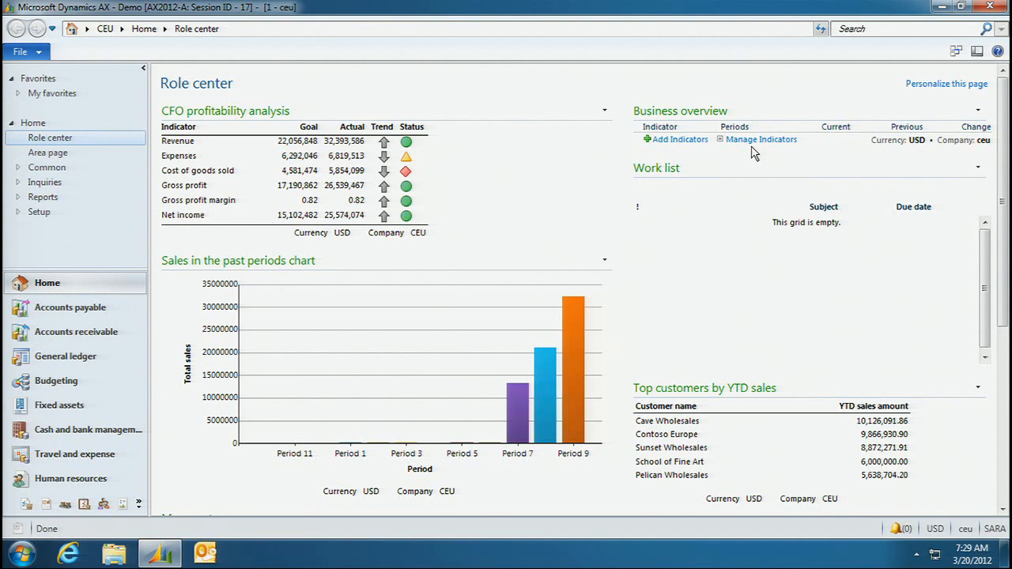
- Add a General ledger gross profit - accounting currency indicator from the General ledger cube to the Business overview, with period This year vs. last year
{"action": "left_click", "coordinate": [687, 141]}
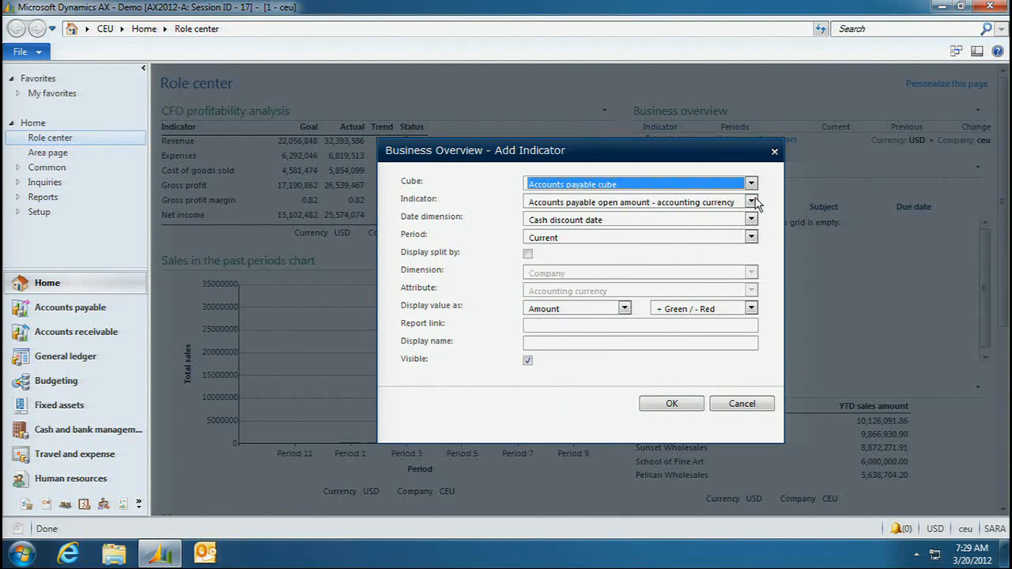
{"action": "left_click", "coordinate": [752, 184]}
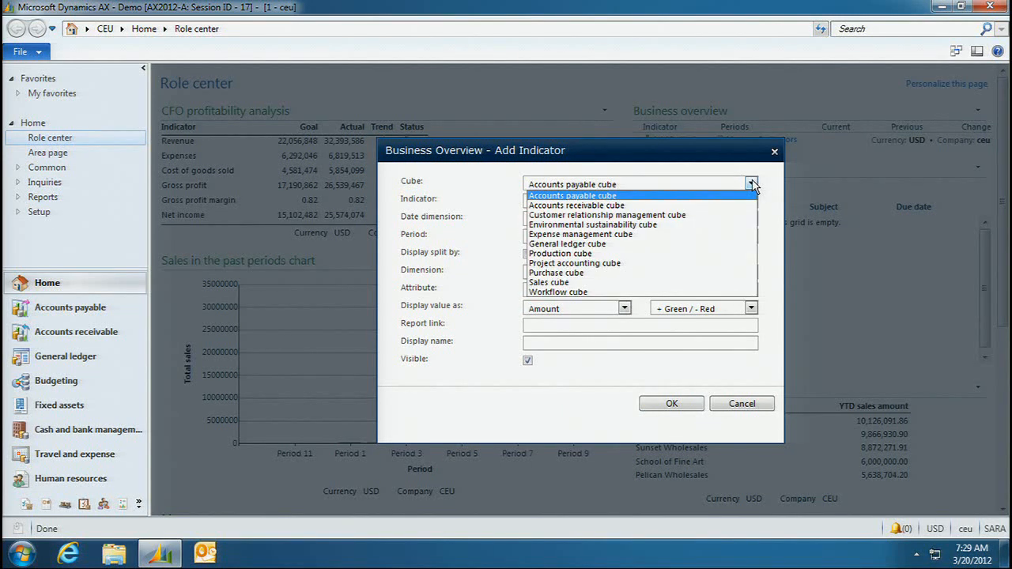
{"action": "left_click", "coordinate": [611, 245]}
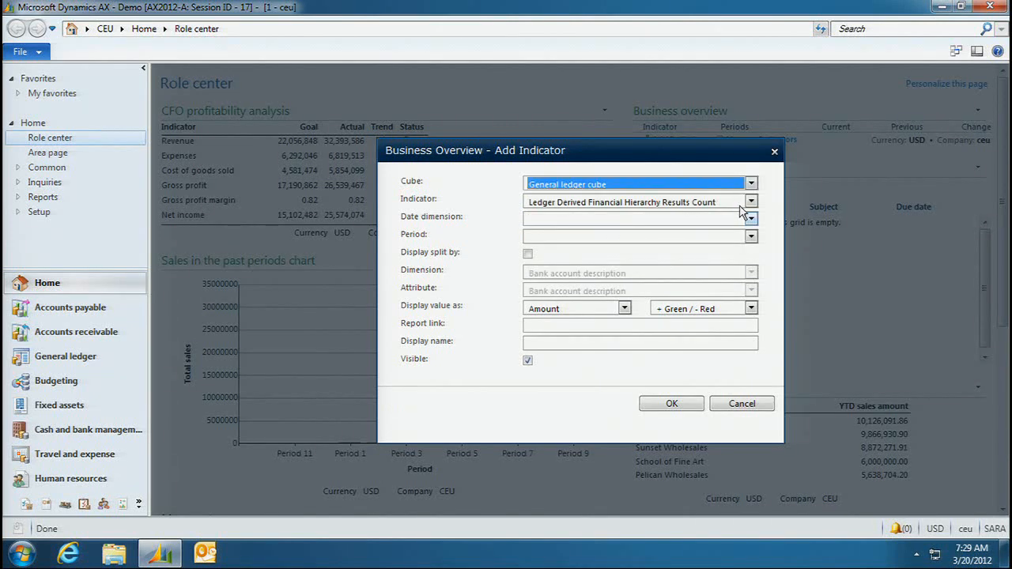
{"action": "left_click", "coordinate": [750, 203]}
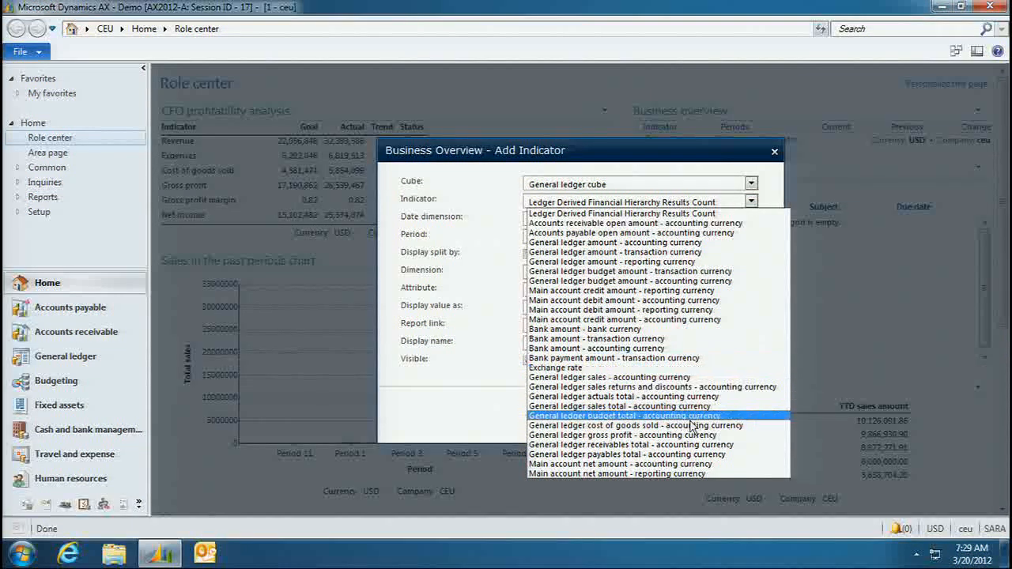
{"action": "left_click", "coordinate": [643, 435]}
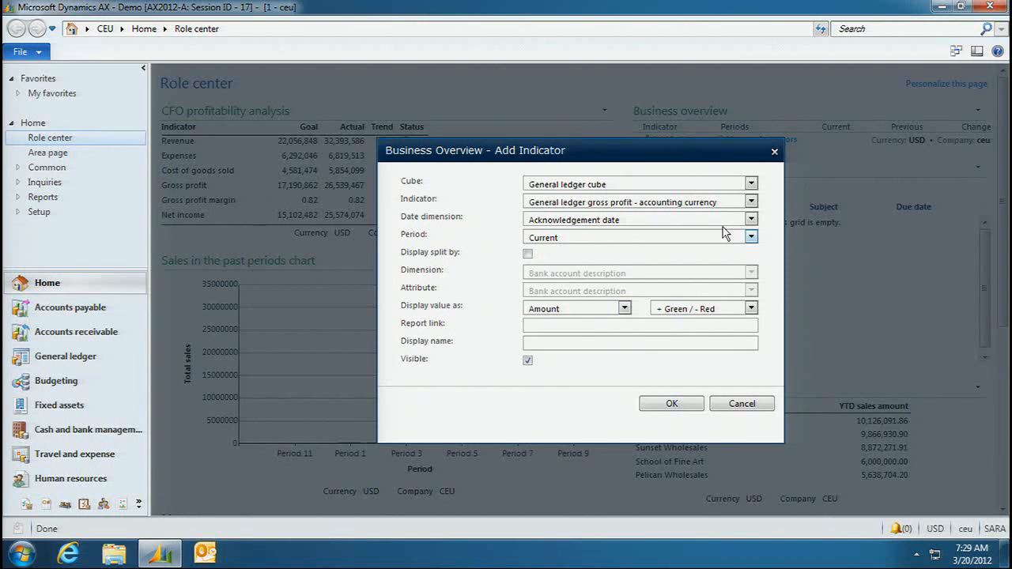
{"action": "left_click", "coordinate": [750, 237]}
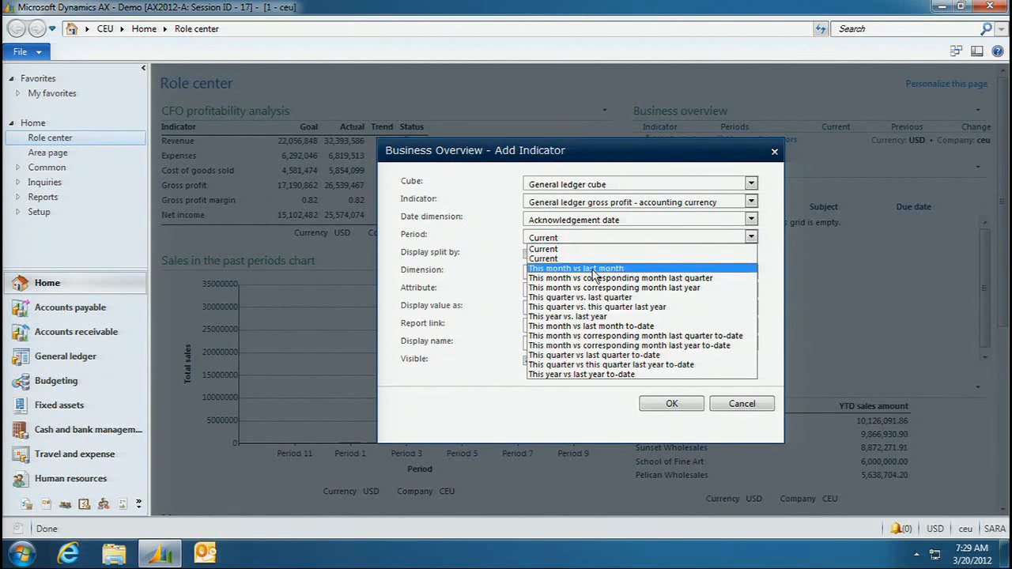
{"action": "left_click", "coordinate": [588, 319]}
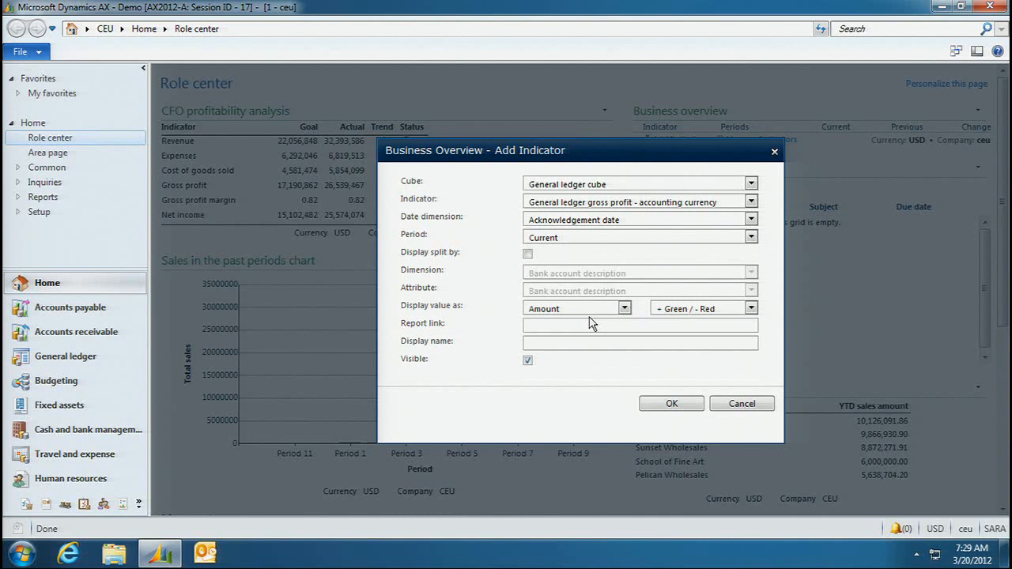
{"action": "left_click", "coordinate": [669, 405]}
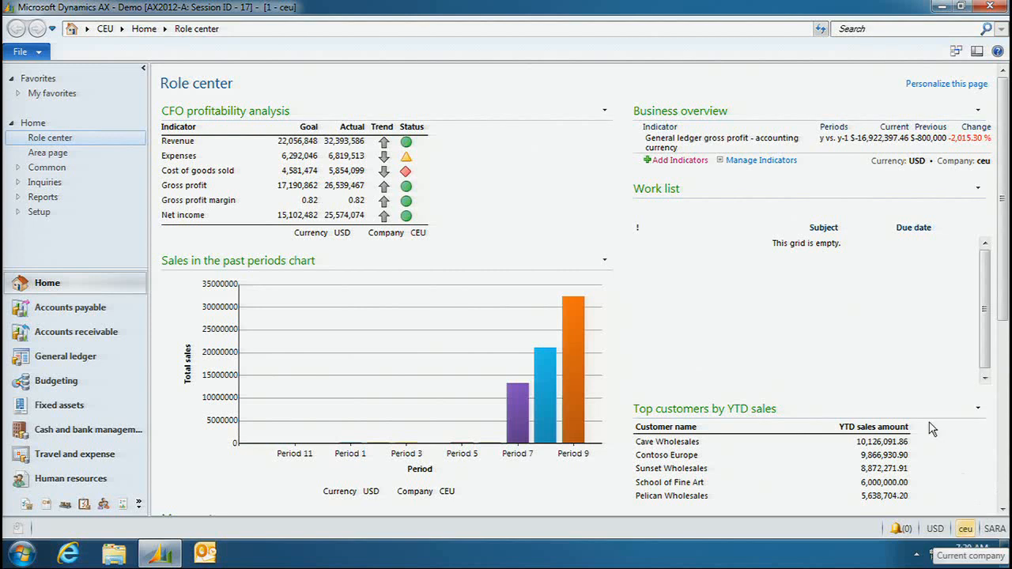
{"action": "left_click_drag", "start_coordinate": [1004, 319], "coordinate": [1001, 245]}
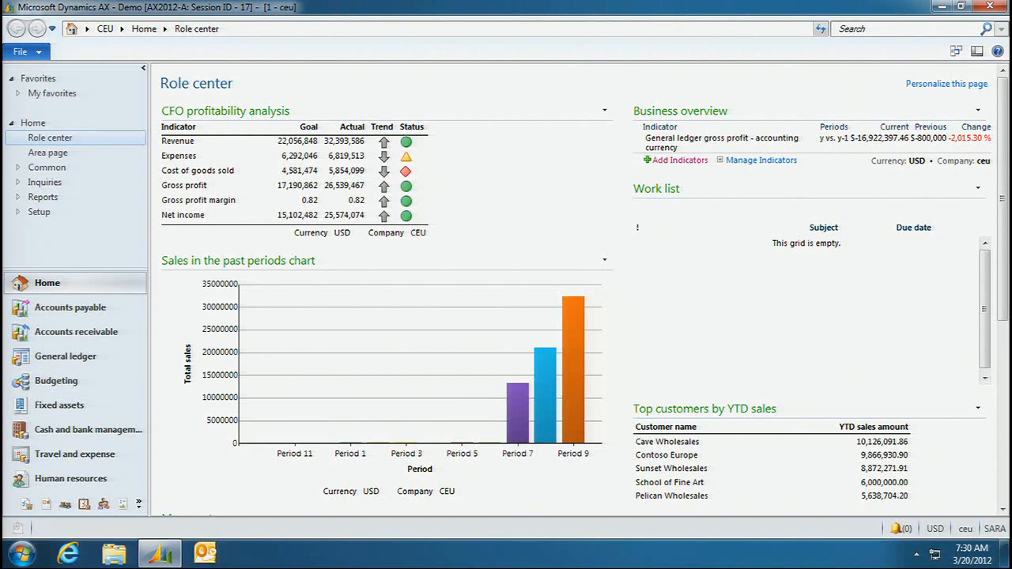
- Switch to the second Dynamics AX window with the accounts receivable role center, maximize it and bring its My reports list into view
{"action": "left_click_drag", "start_coordinate": [0, 4], "coordinate": [626, 91]}
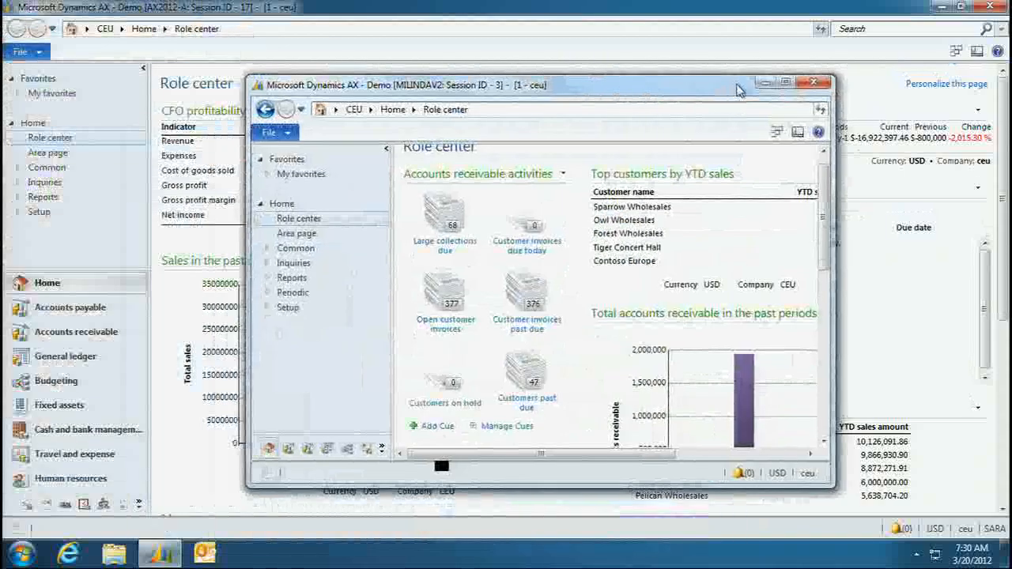
{"action": "left_click", "coordinate": [785, 83]}
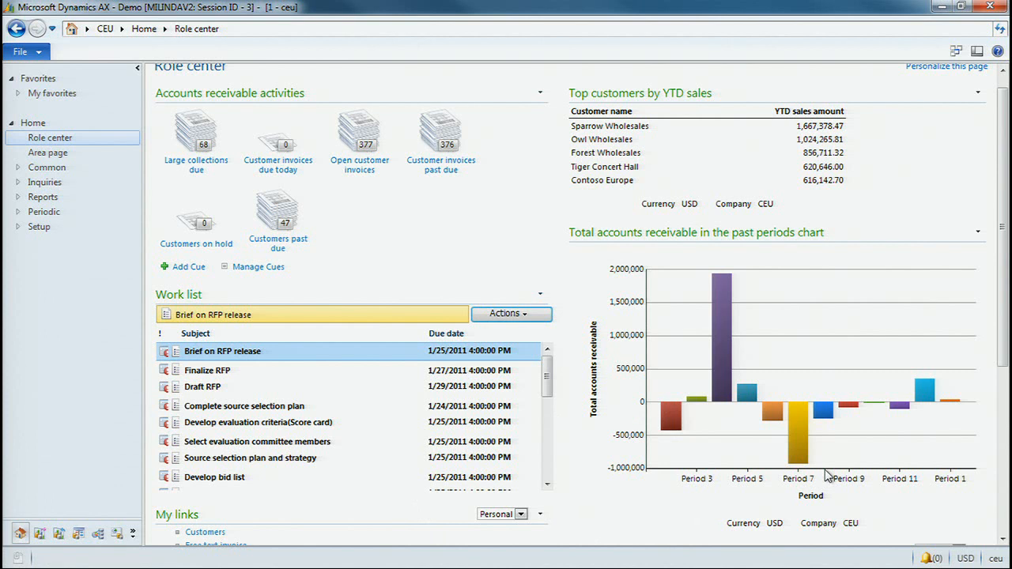
{"action": "scroll", "coordinate": [965, 261], "scroll_direction": "down", "scroll_amount": 3}
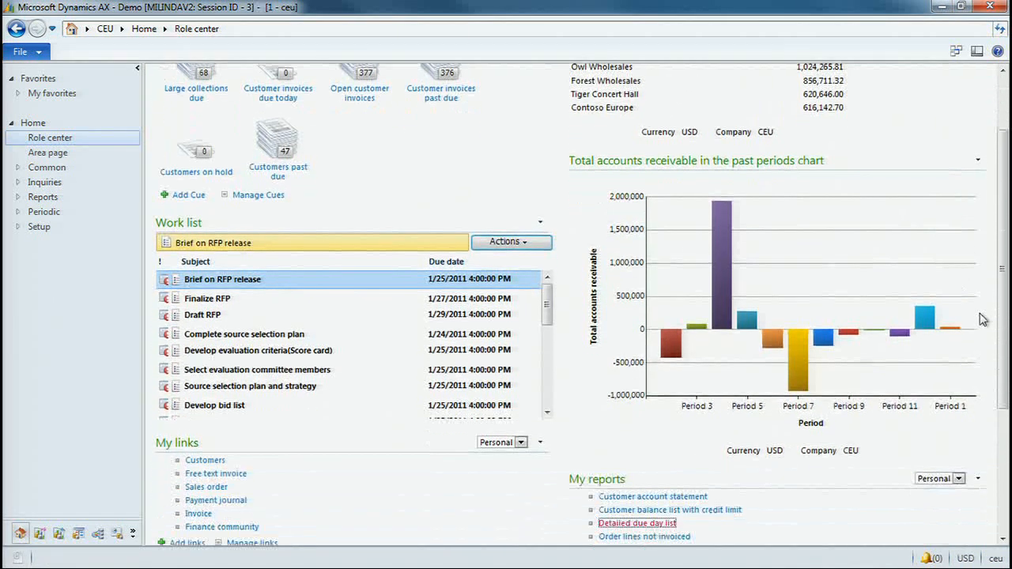
{"action": "scroll", "coordinate": [981, 318], "scroll_direction": "down", "scroll_amount": 2}
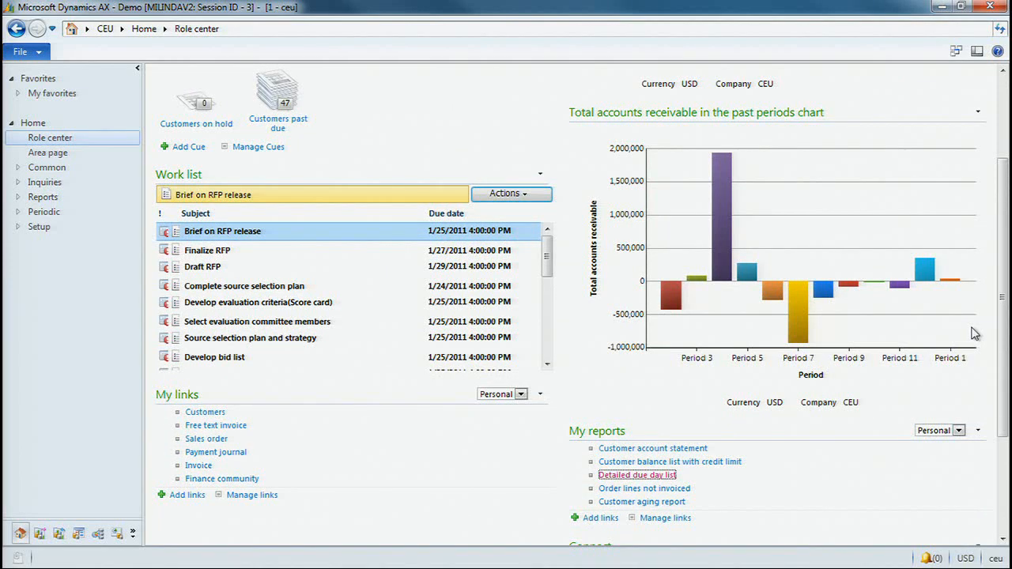
- Examine the query ranges and batch options of the Detailed due day list report, and cancel its dialog
{"action": "left_click", "coordinate": [649, 477]}
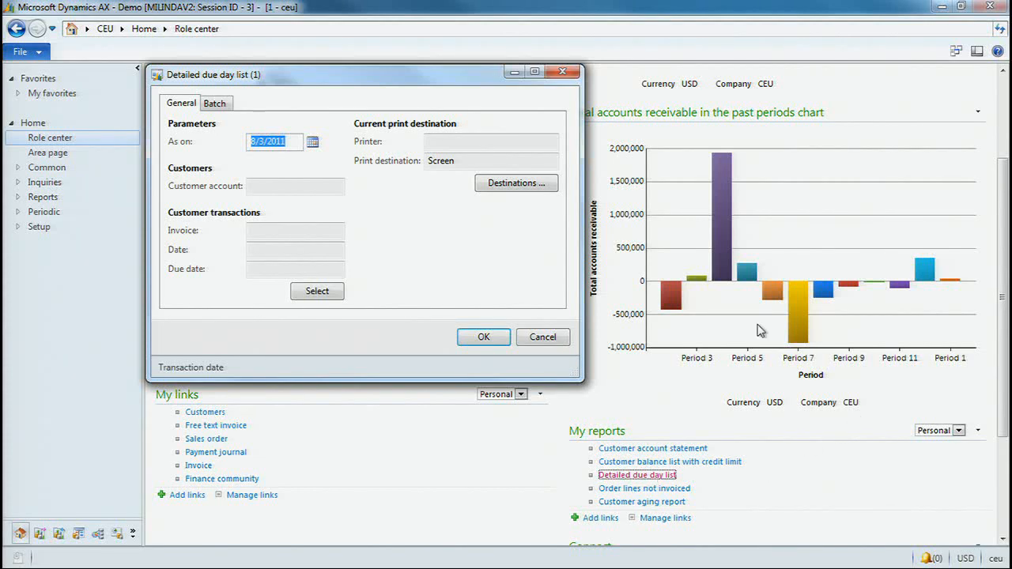
{"action": "left_click_drag", "start_coordinate": [478, 84], "coordinate": [557, 75]}
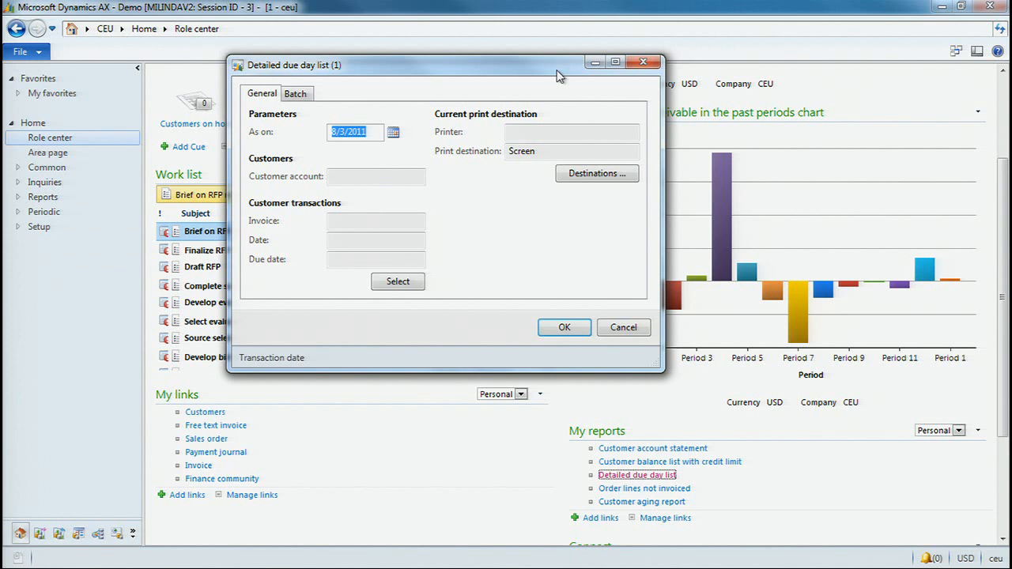
{"action": "left_click", "coordinate": [412, 285]}
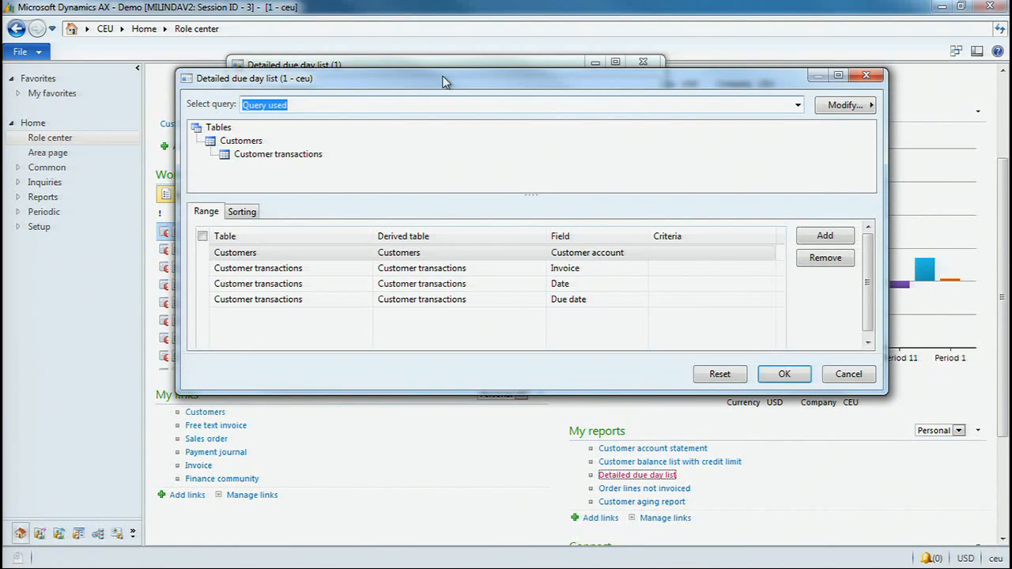
{"action": "left_click", "coordinate": [849, 374]}
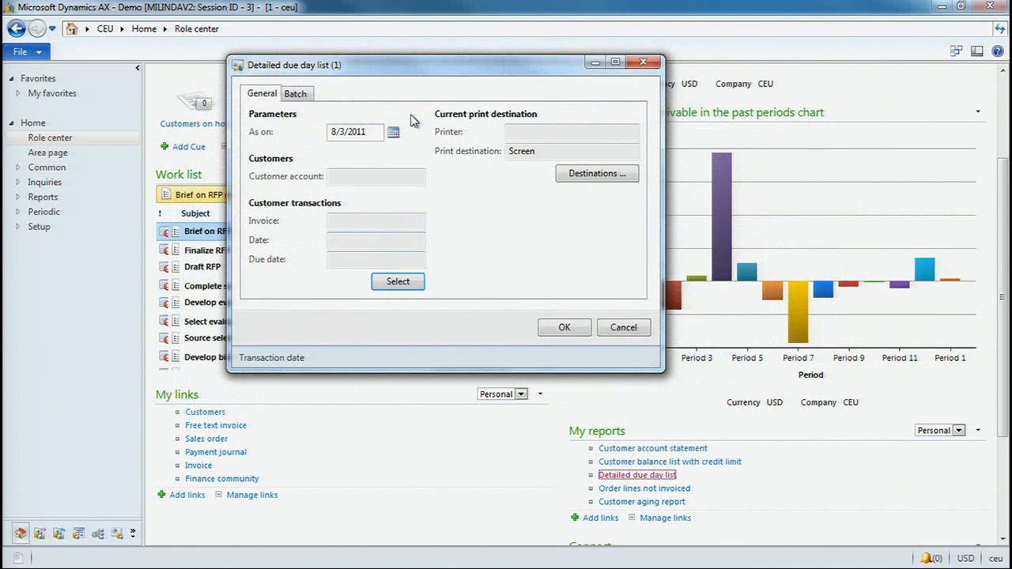
{"action": "left_click", "coordinate": [294, 94]}
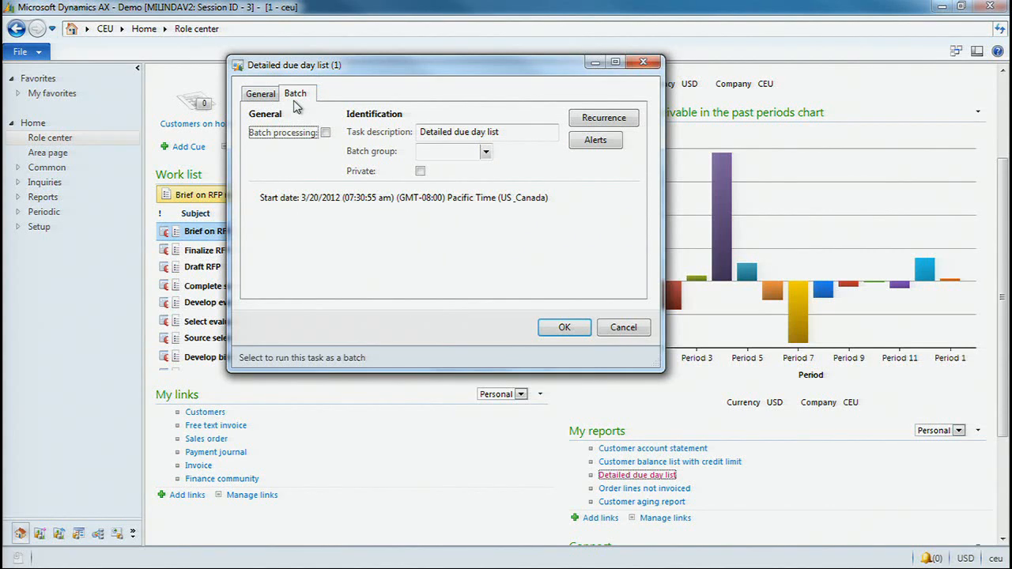
{"action": "left_click", "coordinate": [617, 328]}
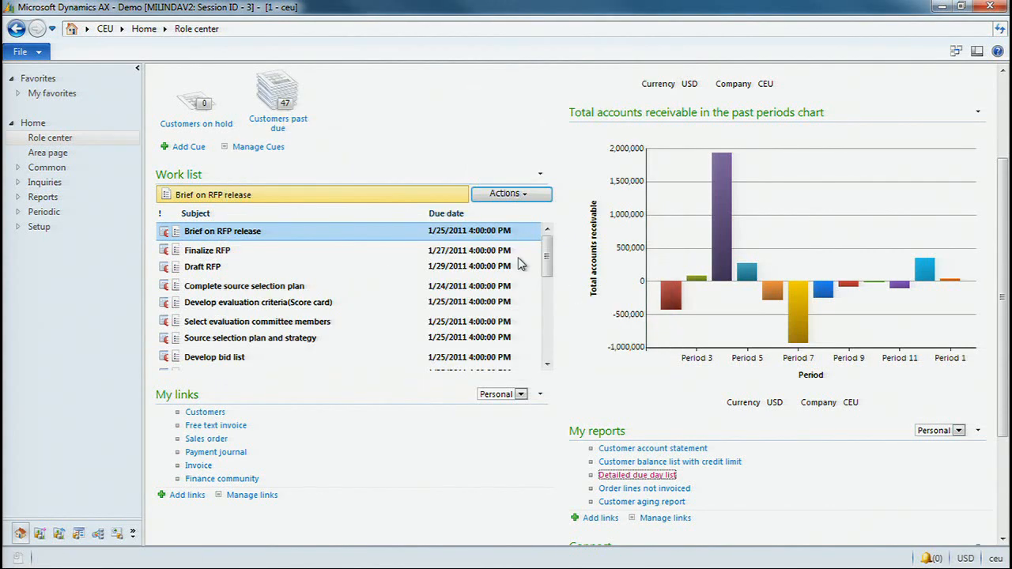
- Reopen the Detailed due day list report, review its print destination settings, and run it with Screen as the destination
{"action": "scroll", "coordinate": [576, 162], "scroll_direction": "down", "scroll_amount": 1}
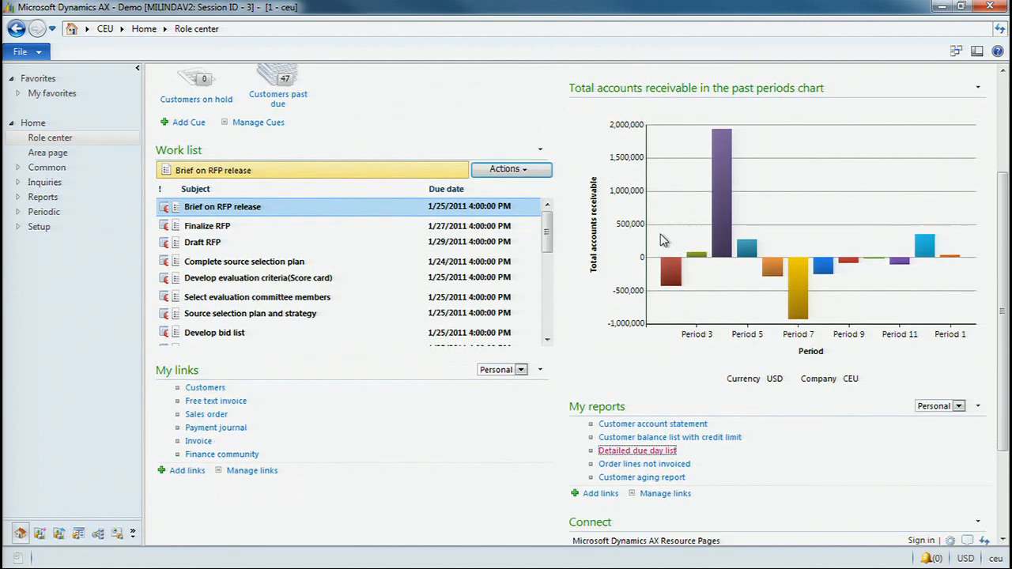
{"action": "left_click", "coordinate": [653, 451]}
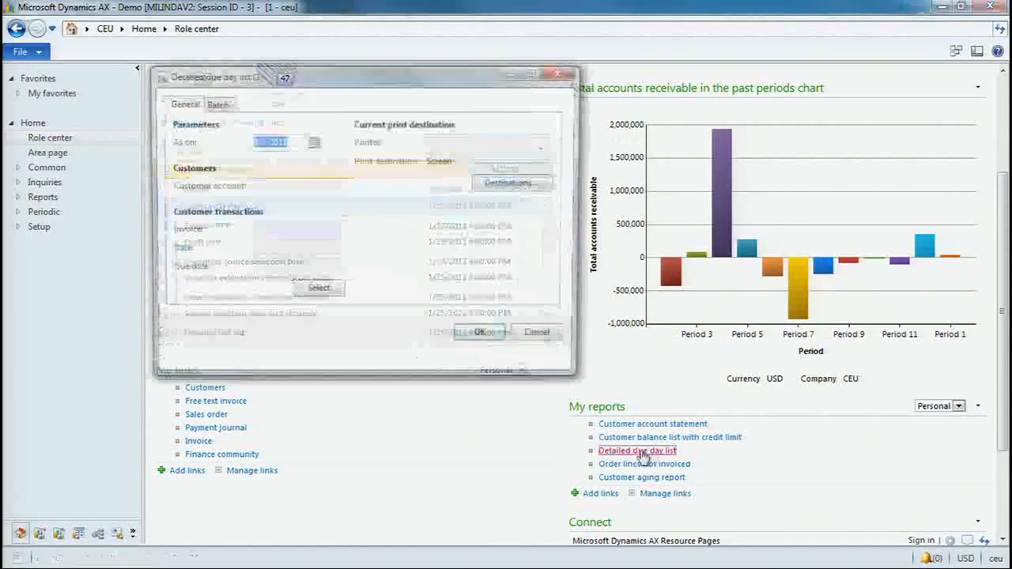
{"action": "left_click", "coordinate": [506, 183]}
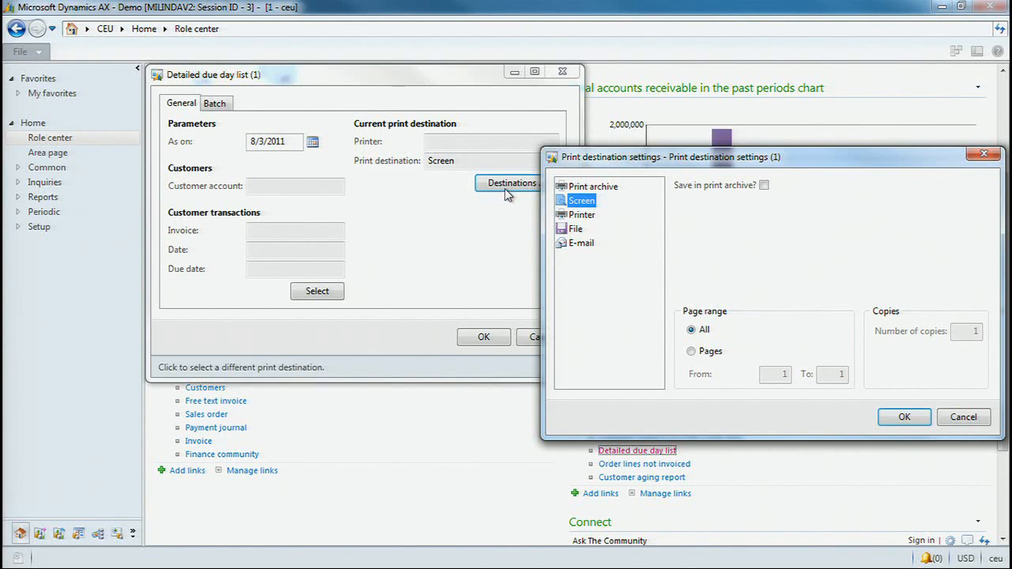
{"action": "left_click_drag", "start_coordinate": [841, 165], "coordinate": [745, 150]}
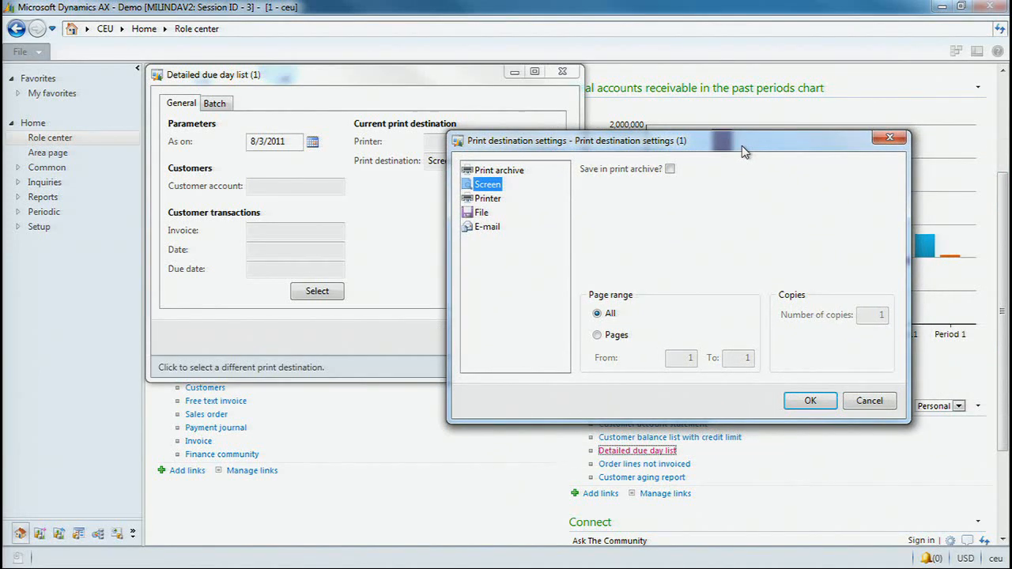
{"action": "left_click", "coordinate": [880, 415]}
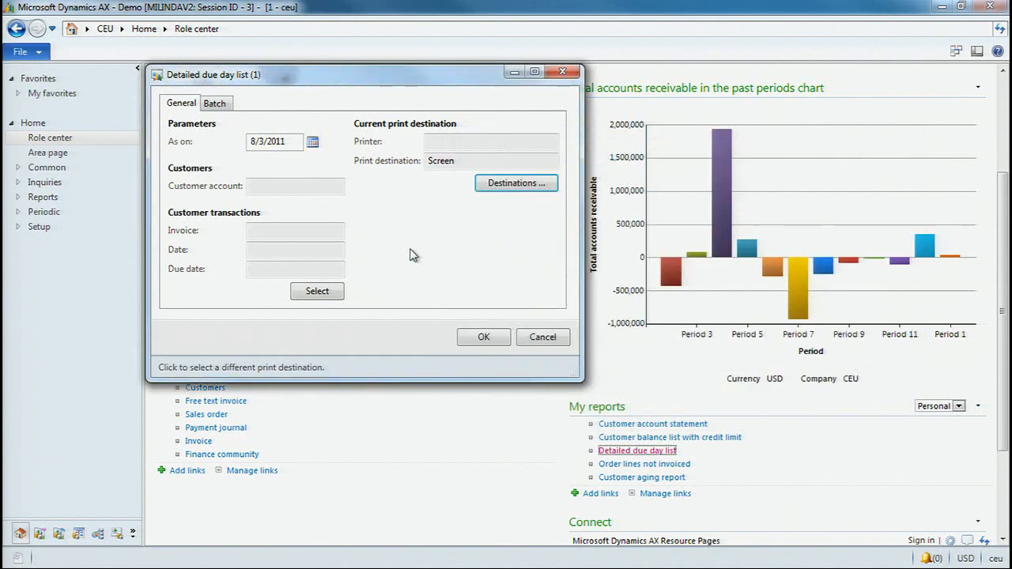
{"action": "left_click", "coordinate": [483, 338]}
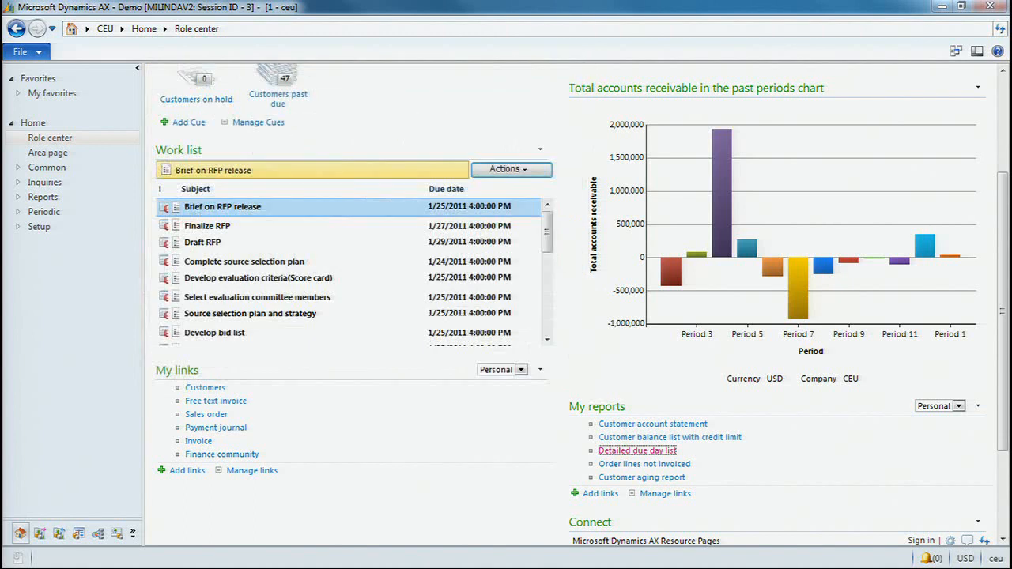
- Examine the first page of the Detailed due day list report and its Options parameters, and close the report
{"action": "left_click_drag", "start_coordinate": [0, 0], "coordinate": [468, 47]}
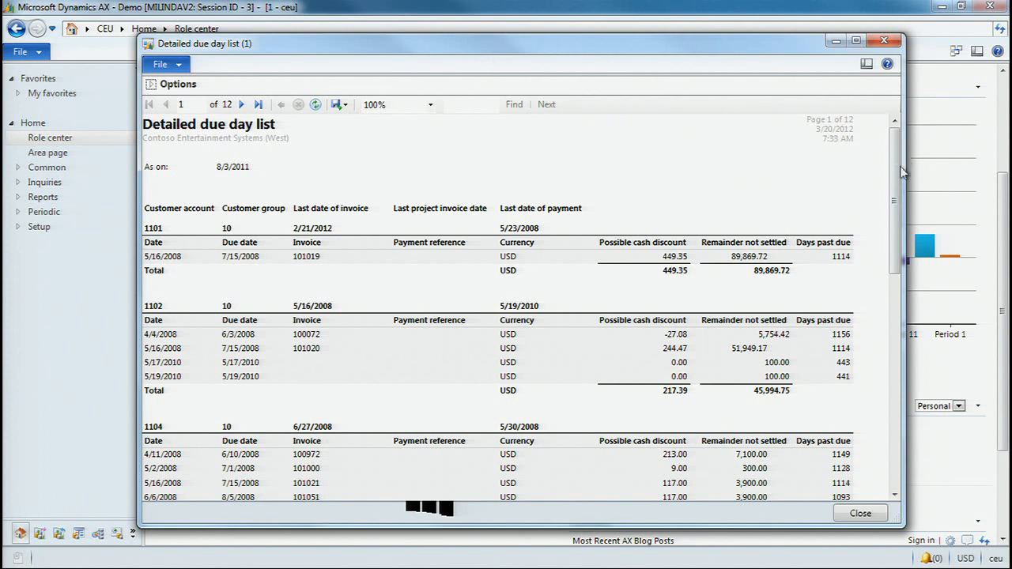
{"action": "left_click_drag", "start_coordinate": [899, 174], "coordinate": [896, 217]}
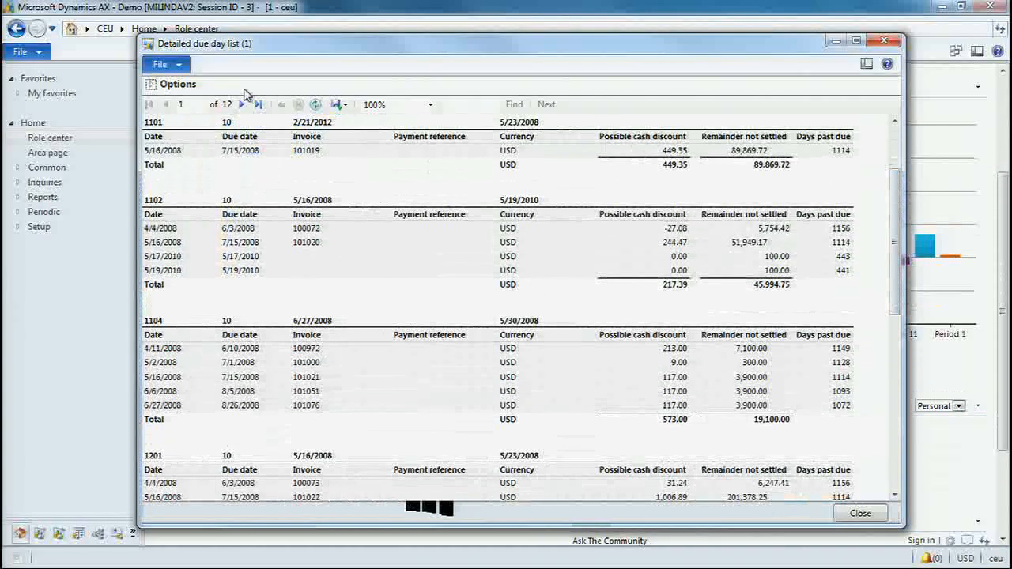
{"action": "left_click", "coordinate": [152, 85]}
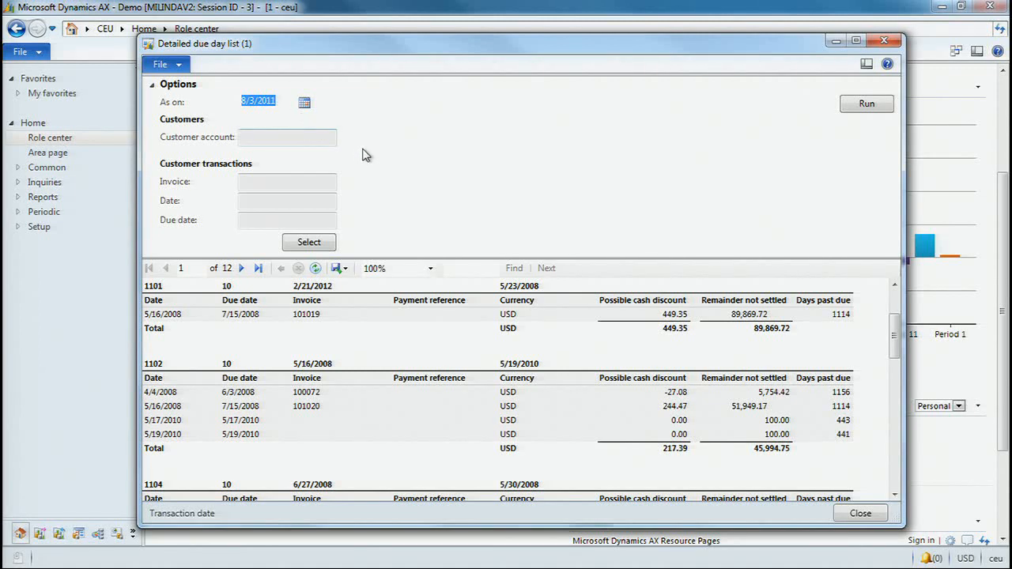
{"action": "left_click", "coordinate": [178, 67]}
{"action": "left_click", "coordinate": [229, 65]}
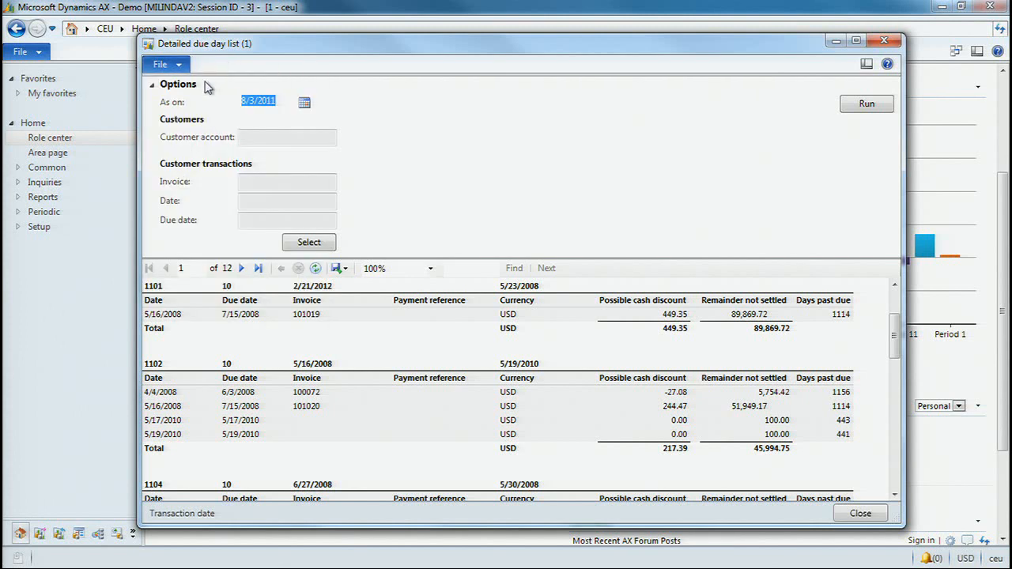
{"action": "left_click", "coordinate": [162, 89]}
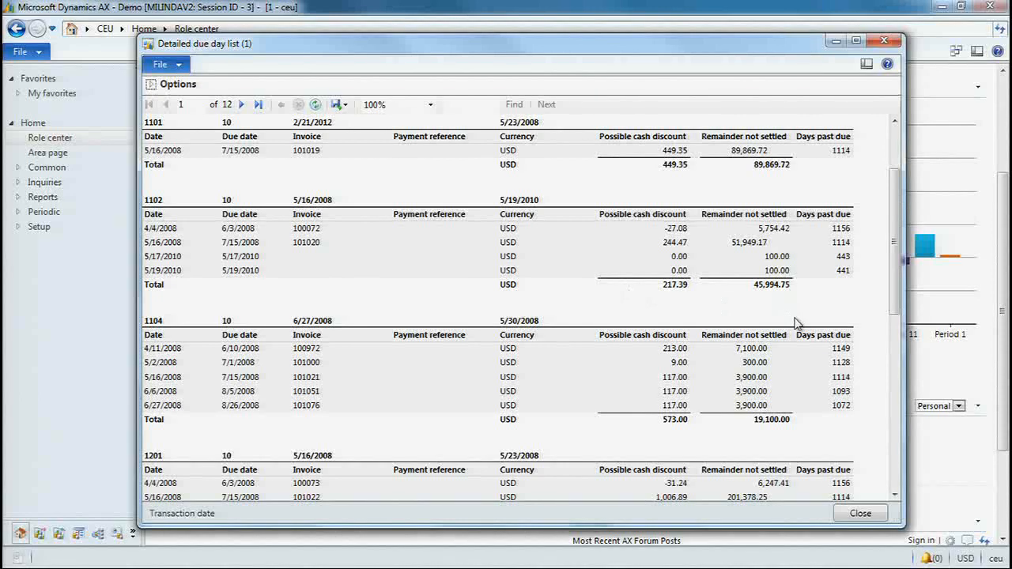
{"action": "left_click_drag", "start_coordinate": [894, 281], "coordinate": [872, 497]}
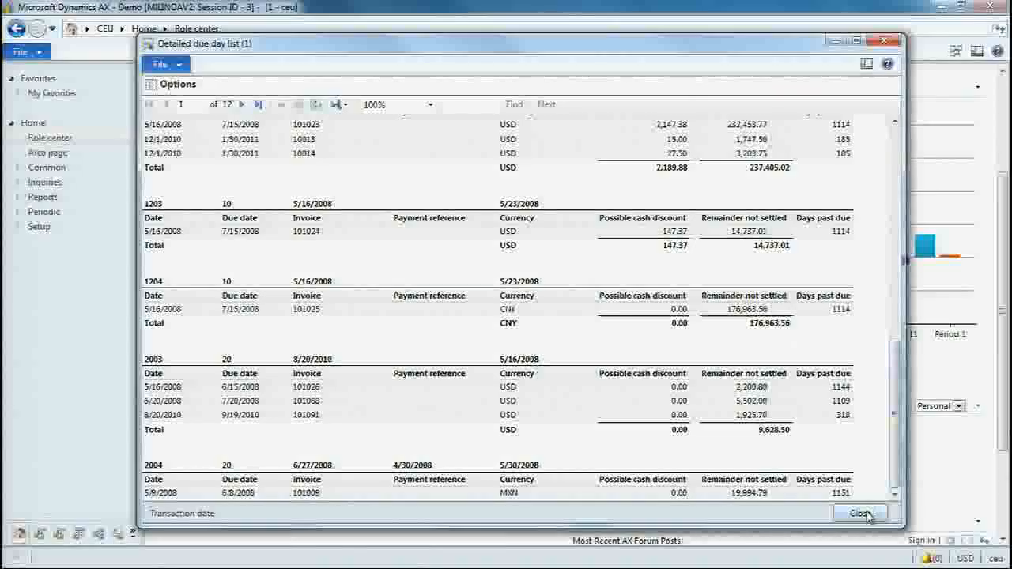
{"action": "left_click", "coordinate": [862, 514]}
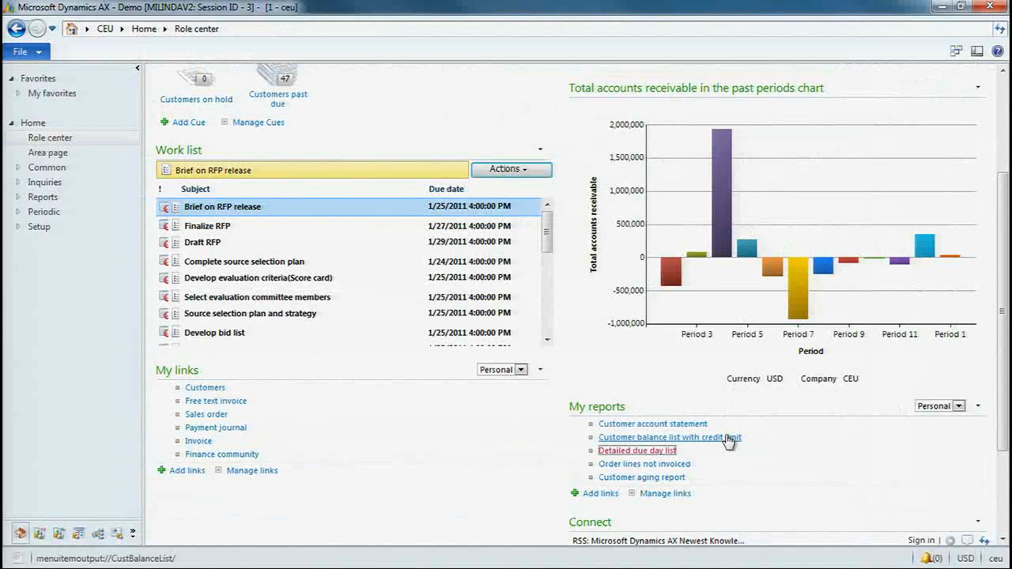
- Minimize the second Dynamics AX window and the remote desktop session to return to the slide presentation
{"action": "left_click", "coordinate": [729, 439]}
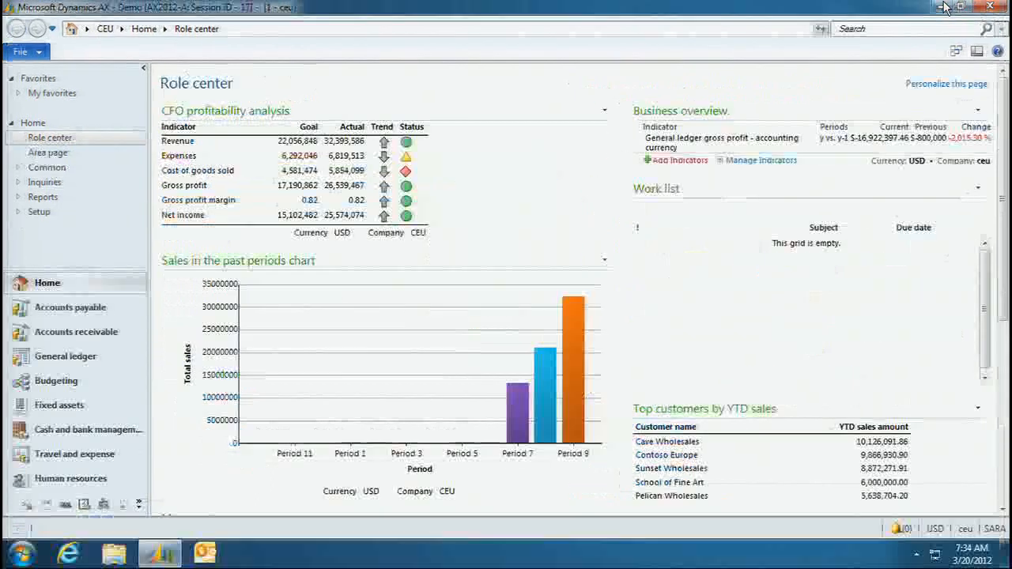
{"action": "mouse_move", "coordinate": [946, 6]}
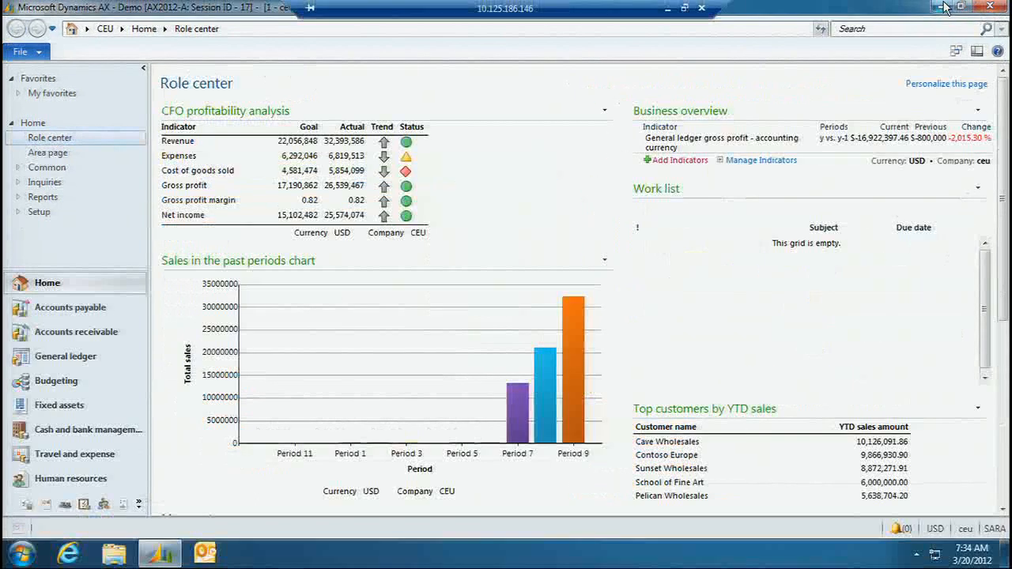
{"action": "left_click", "coordinate": [670, 11]}
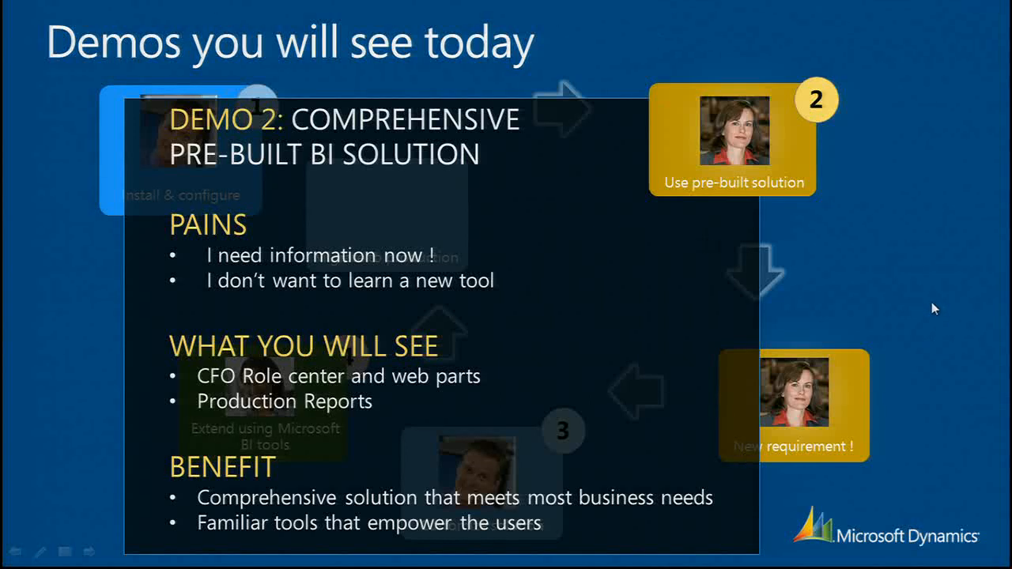
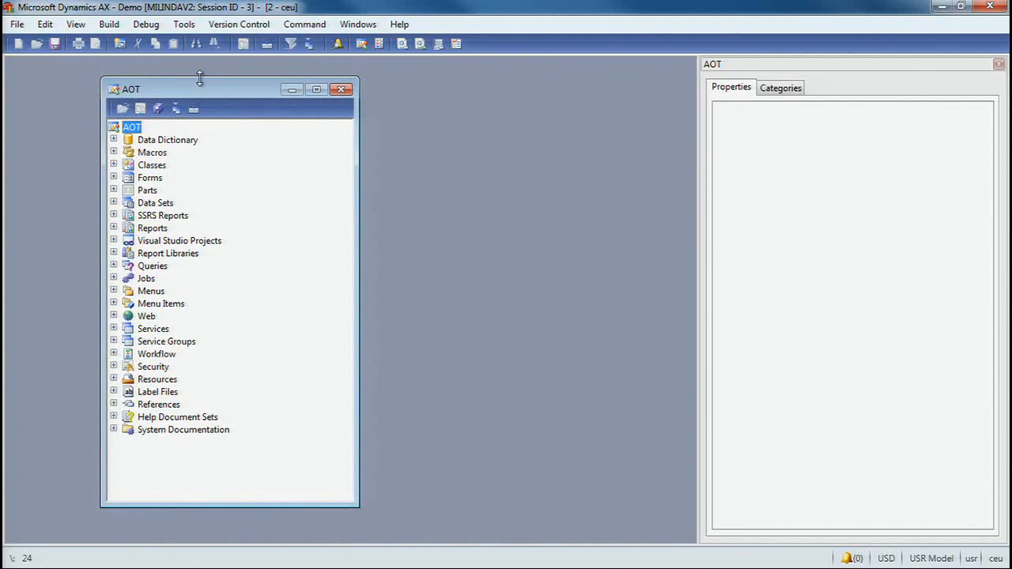
- Expand the Data Dictionary's Perspectives node in the AOT and open a second AOT window beside the first
{"action": "left_click", "coordinate": [114, 140]}
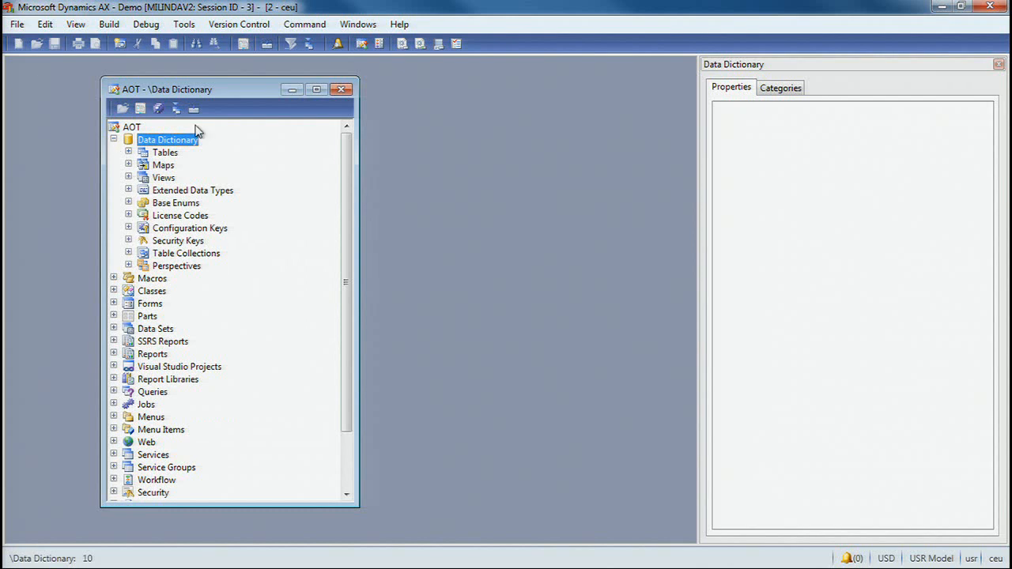
{"action": "left_click", "coordinate": [129, 267]}
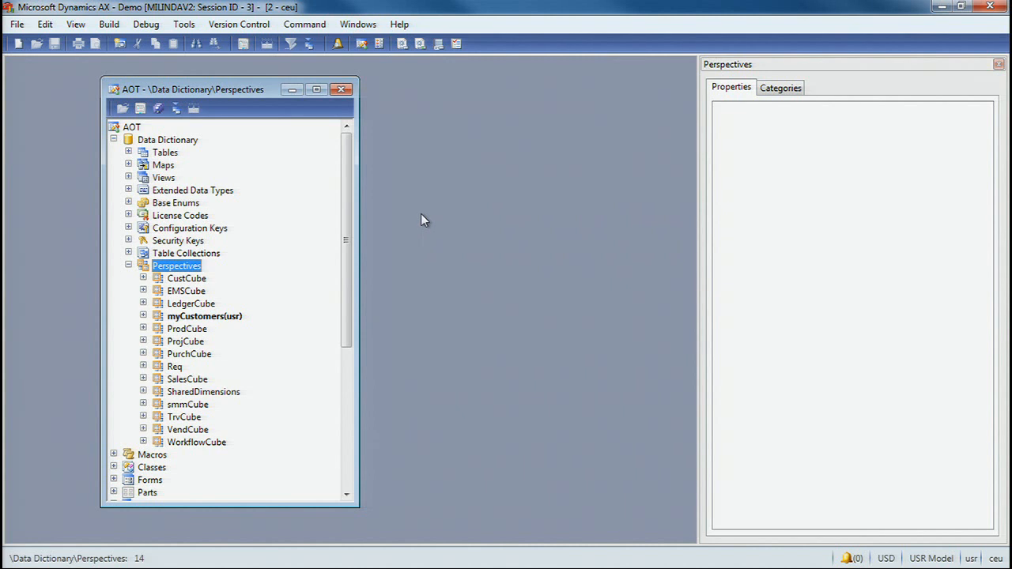
{"action": "left_click_drag", "start_coordinate": [348, 211], "coordinate": [349, 238]}
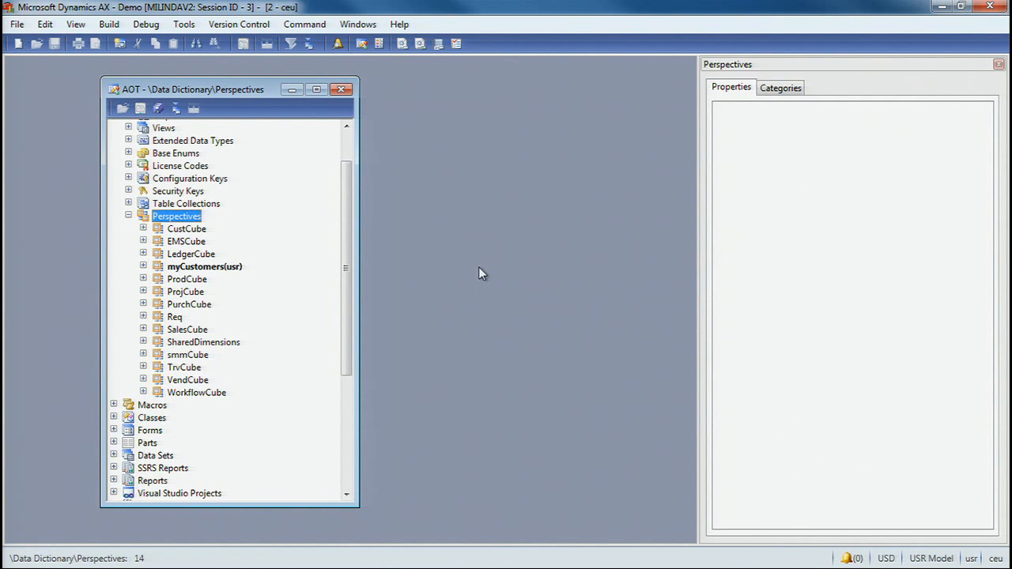
{"action": "key", "text": "ctrl+d"}
{"action": "left_click_drag", "start_coordinate": [259, 83], "coordinate": [556, 78]}
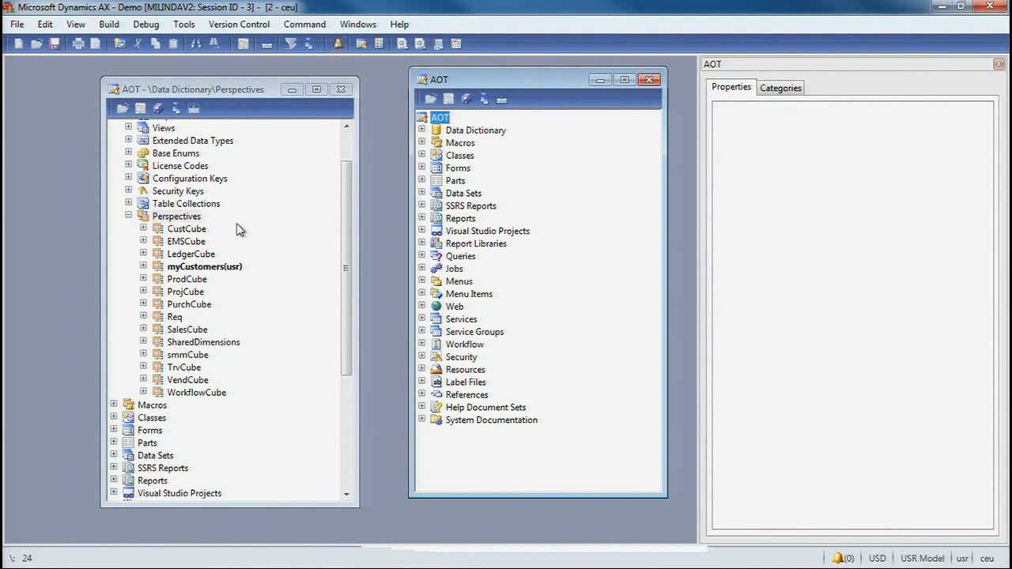
- Create a new perspective under Perspectives and set its Usage property to OLAP
{"action": "right_click", "coordinate": [194, 222]}
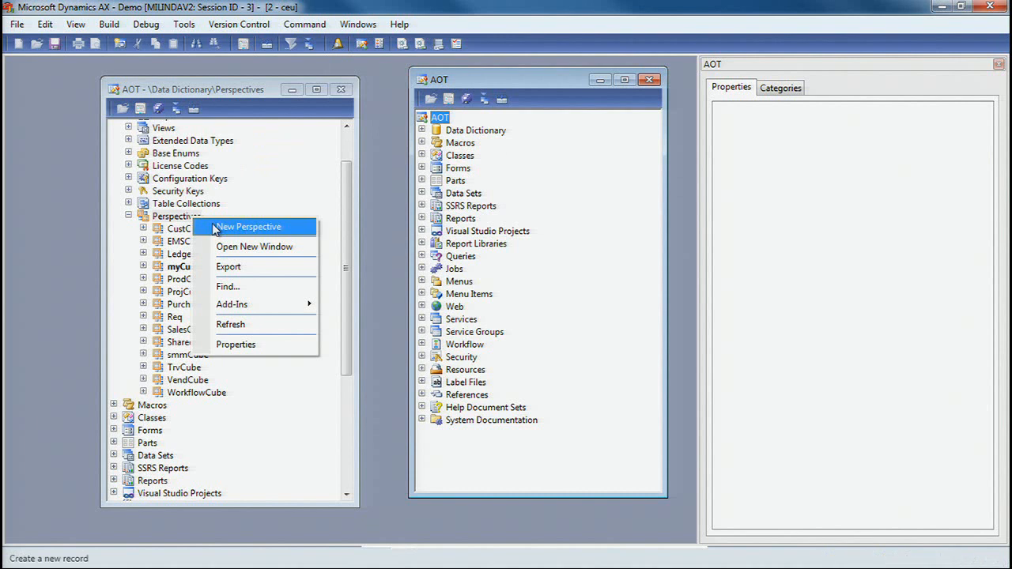
{"action": "left_click", "coordinate": [222, 227]}
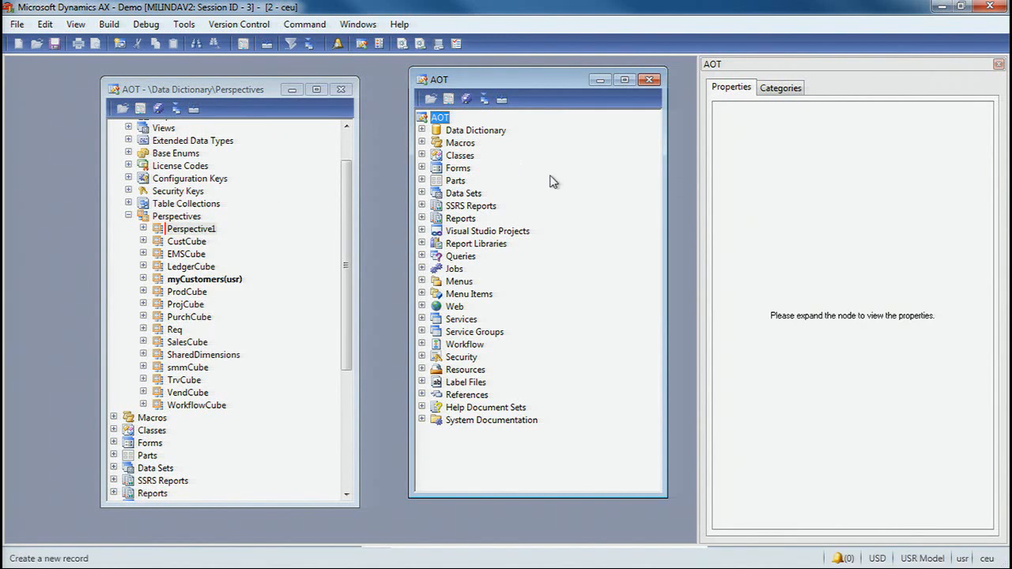
{"action": "left_click", "coordinate": [176, 229]}
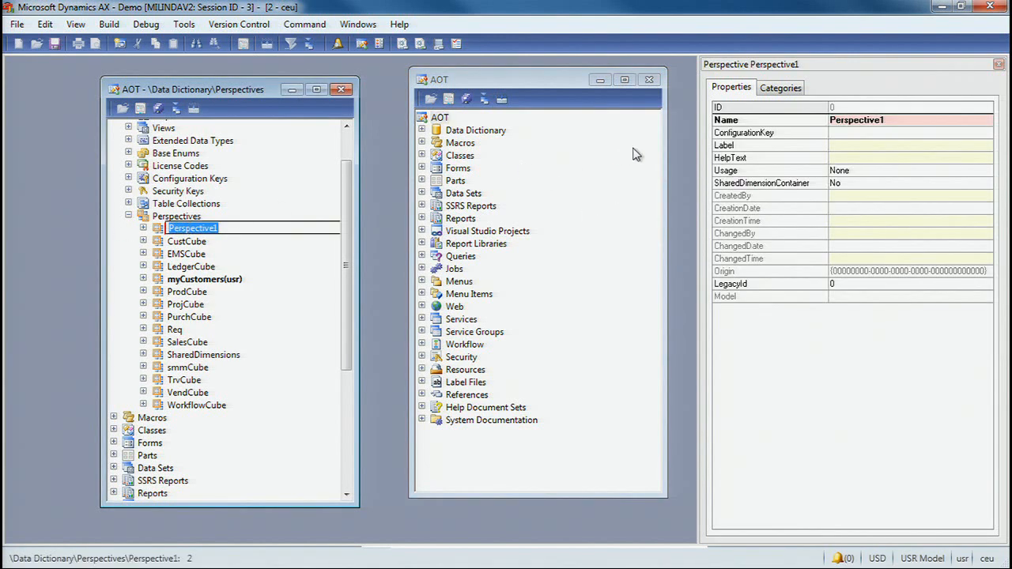
{"action": "left_click", "coordinate": [896, 134]}
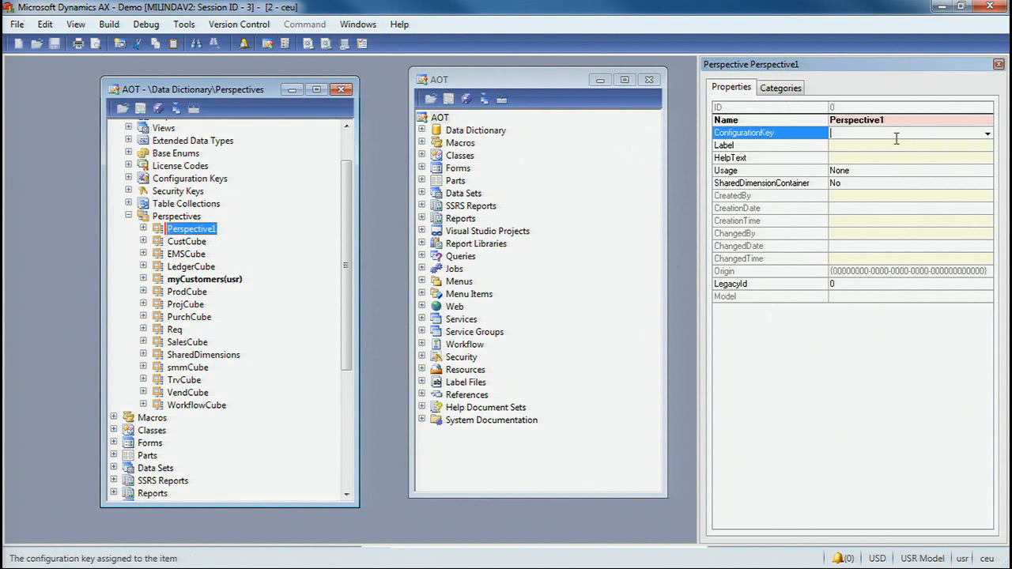
{"action": "left_click", "coordinate": [953, 174]}
{"action": "left_click", "coordinate": [988, 172]}
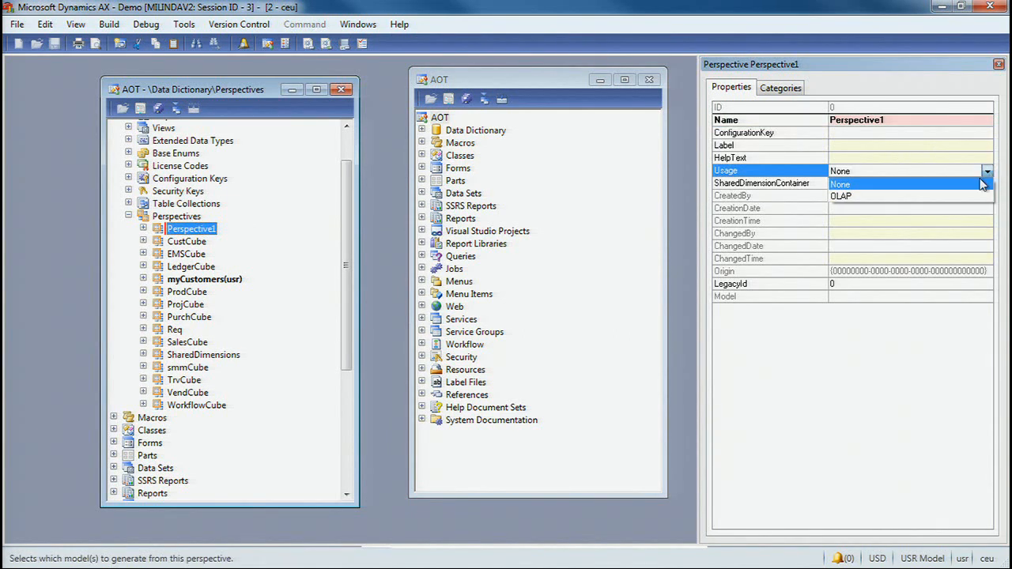
{"action": "left_click", "coordinate": [911, 197]}
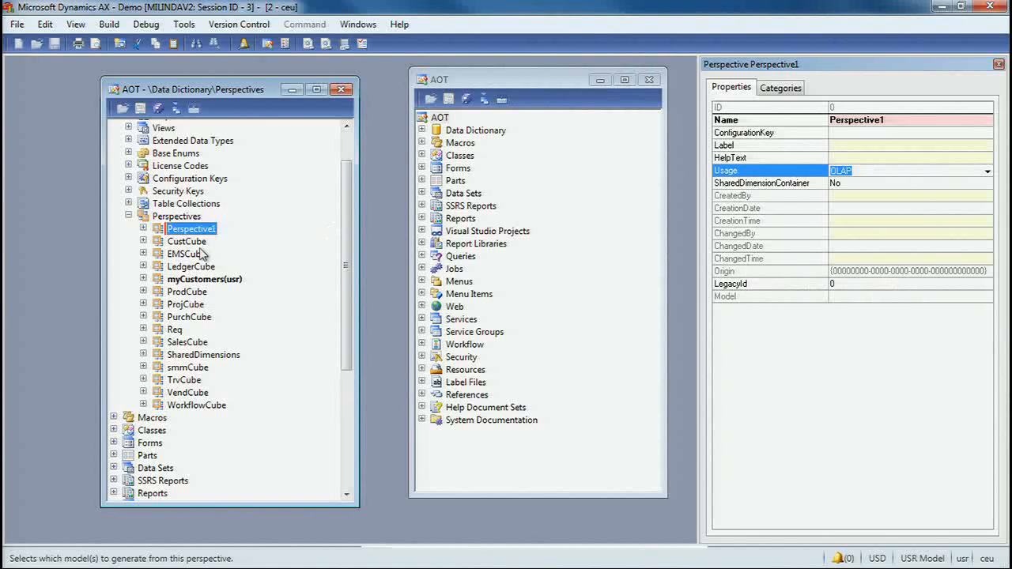
- Add the CustTransTotalSales and CustTableCube views from the Data Dictionary to the new perspective's Views node
{"action": "left_click", "coordinate": [143, 229]}
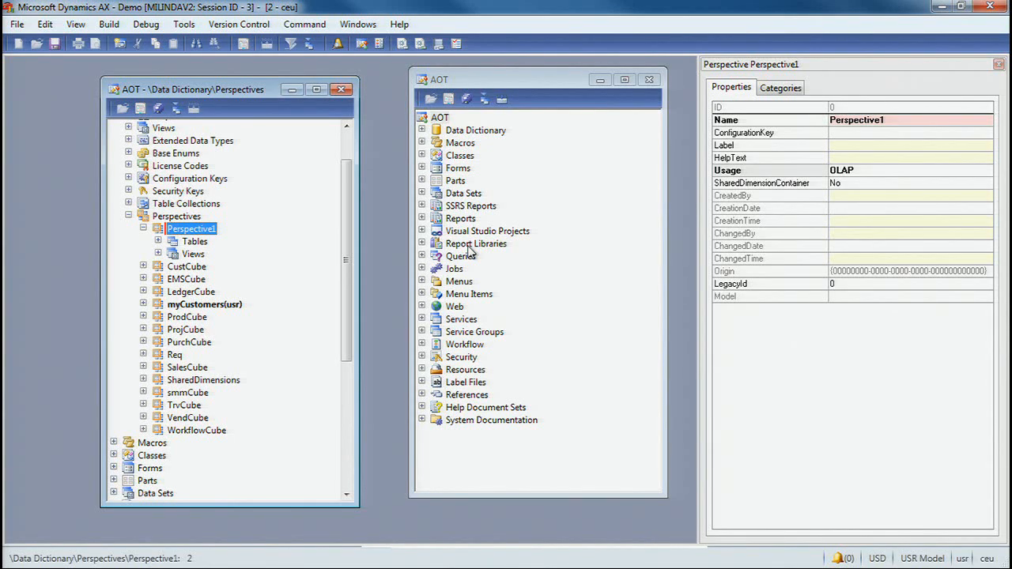
{"action": "left_click", "coordinate": [422, 130]}
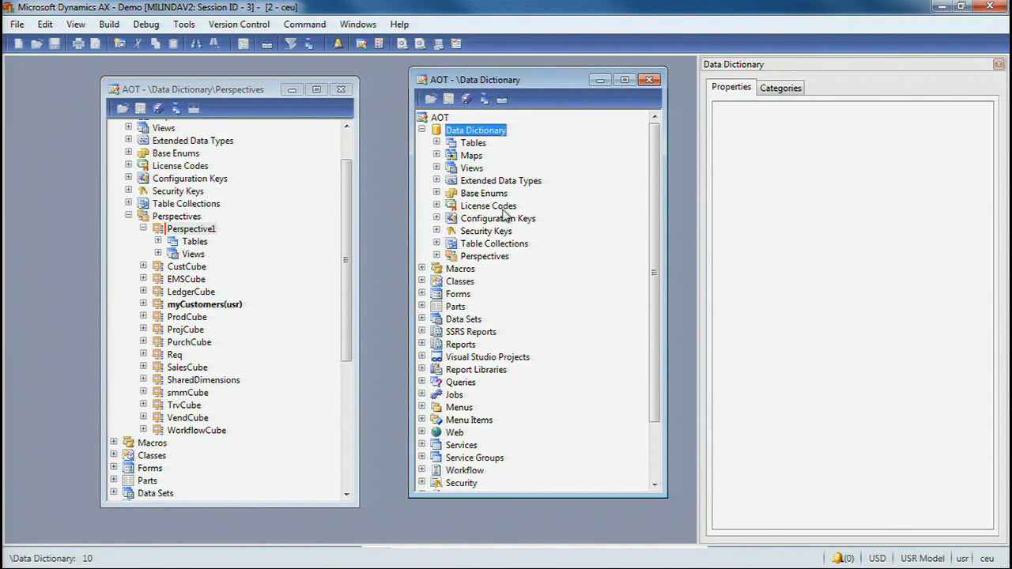
{"action": "left_click", "coordinate": [437, 169]}
{"action": "left_click", "coordinate": [496, 231]}
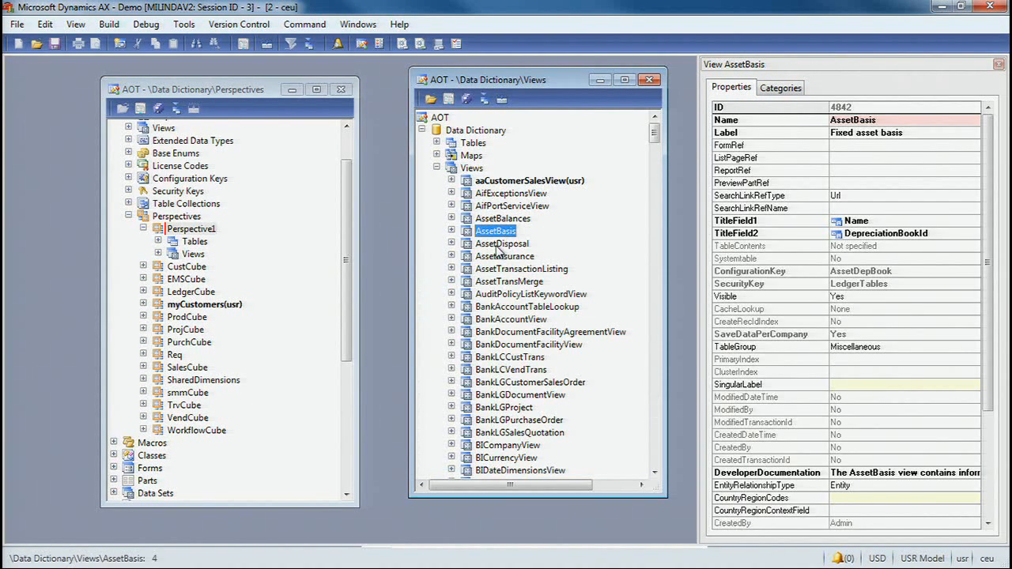
{"action": "type", "text": "custtra"}
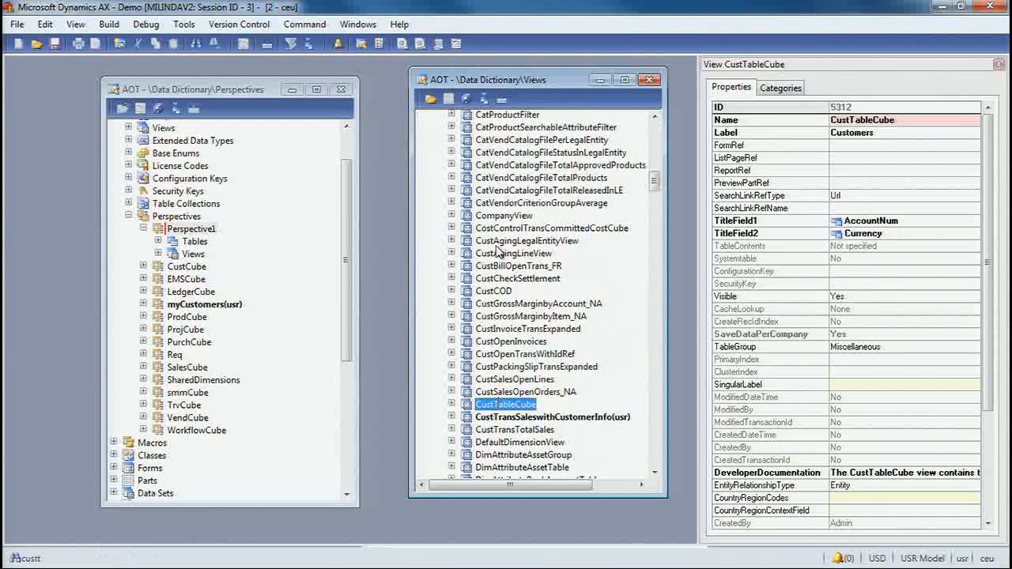
{"action": "left_click", "coordinate": [511, 433]}
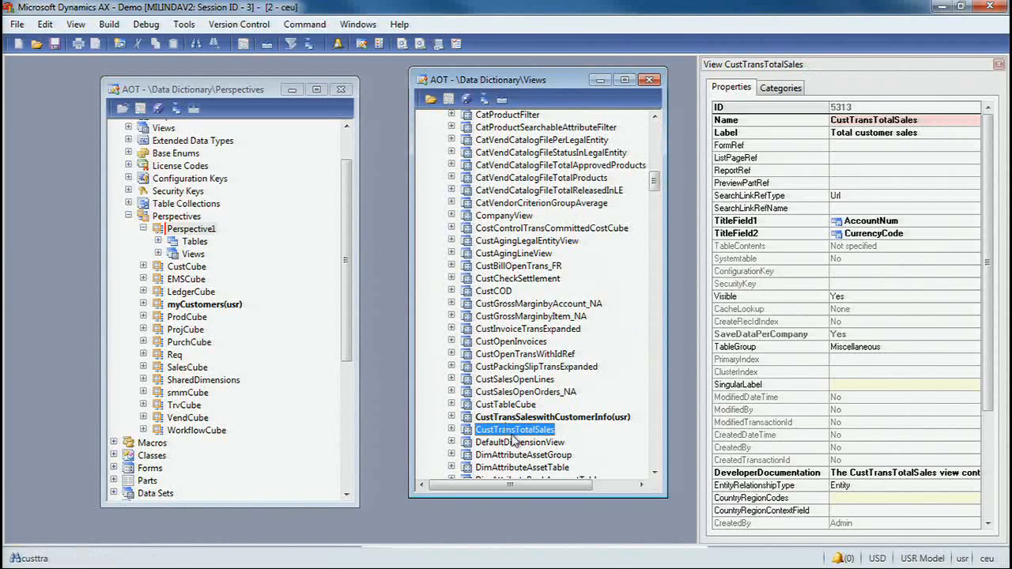
{"action": "left_click", "coordinate": [453, 429]}
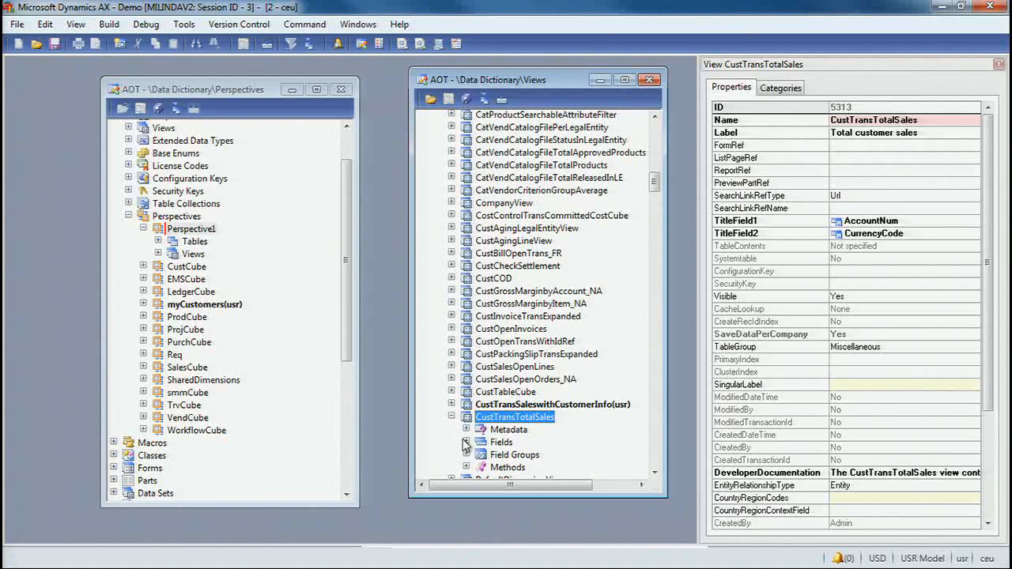
{"action": "left_click_drag", "start_coordinate": [548, 419], "coordinate": [199, 259]}
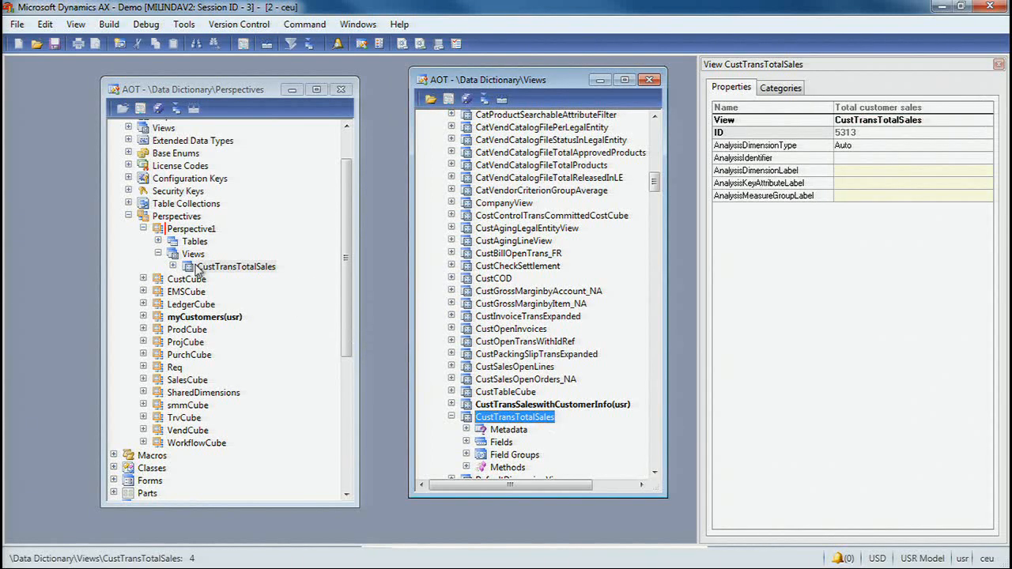
{"action": "left_click", "coordinate": [492, 394]}
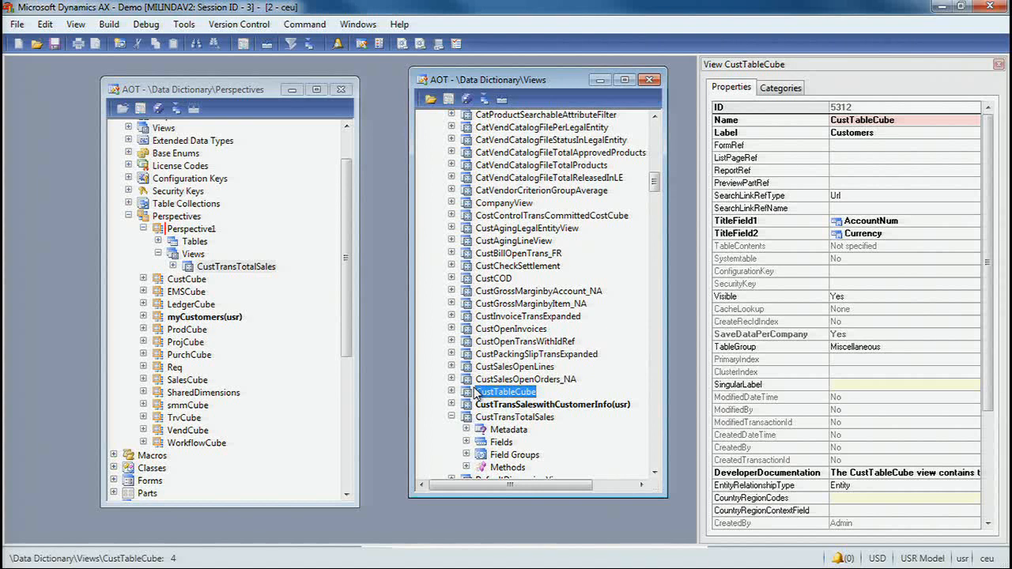
{"action": "left_click_drag", "start_coordinate": [492, 394], "coordinate": [197, 258]}
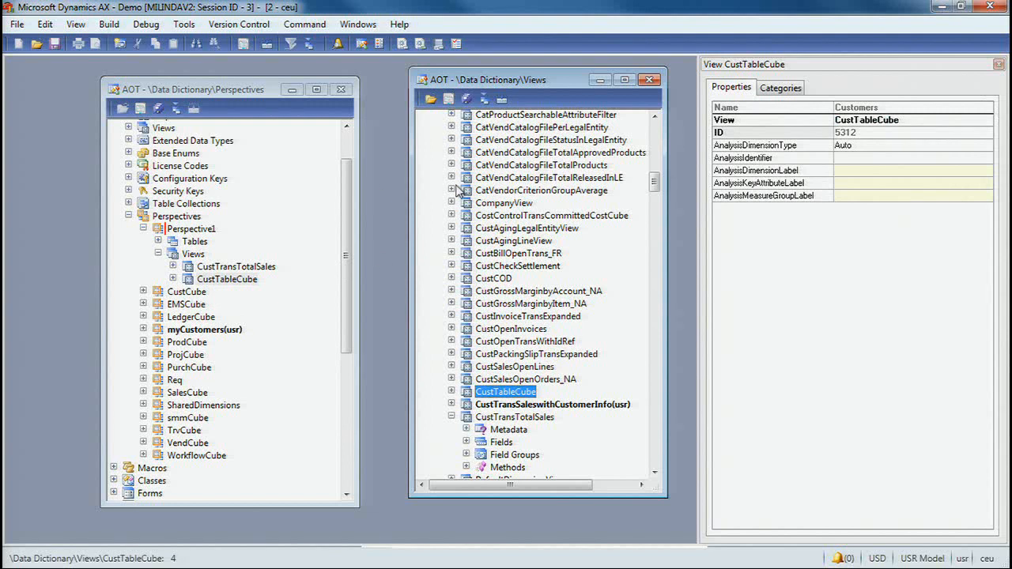
- Collapse the Views list in the second AOT window and look through the Data Dictionary tables beginning with "custpaym"
{"action": "left_click", "coordinate": [653, 141]}
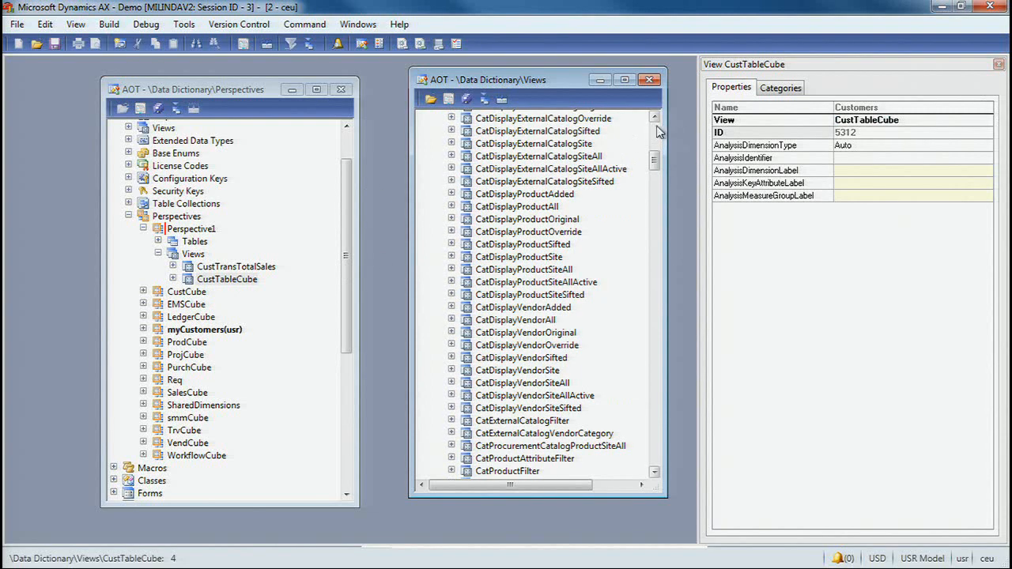
{"action": "left_click", "coordinate": [656, 131]}
{"action": "left_click", "coordinate": [656, 132]}
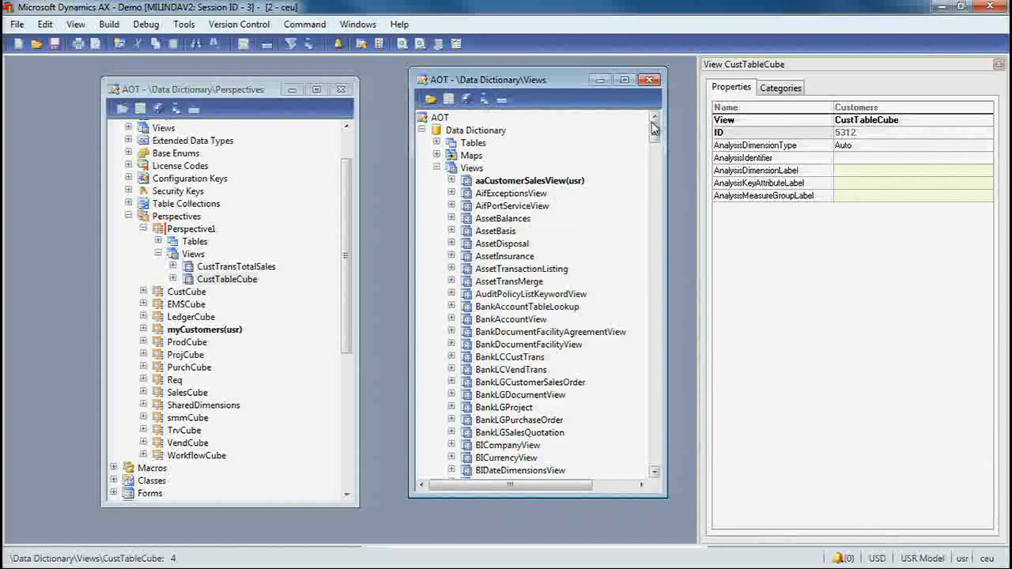
{"action": "double_click", "coordinate": [453, 167]}
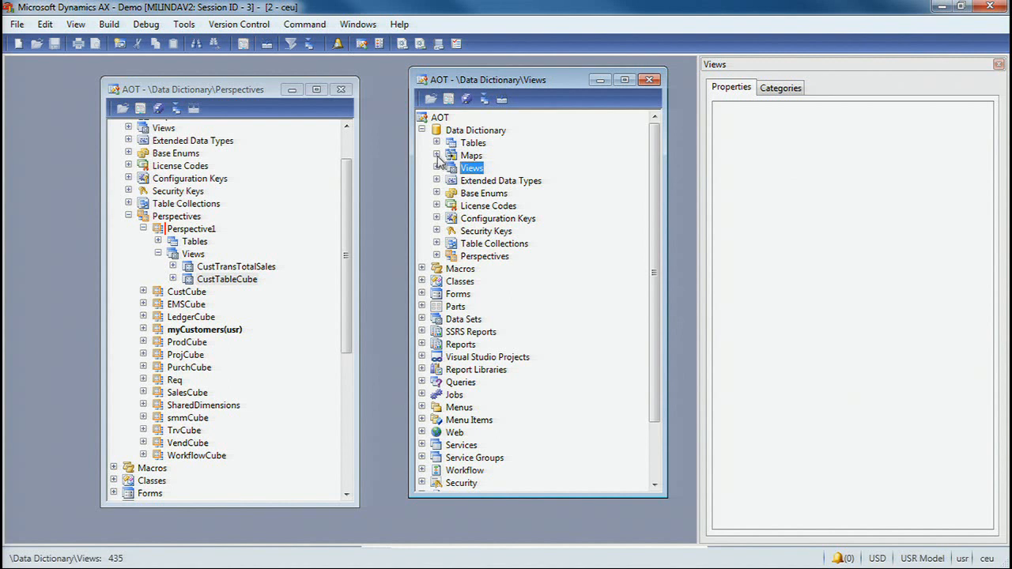
{"action": "double_click", "coordinate": [448, 143]}
{"action": "left_click", "coordinate": [486, 182]}
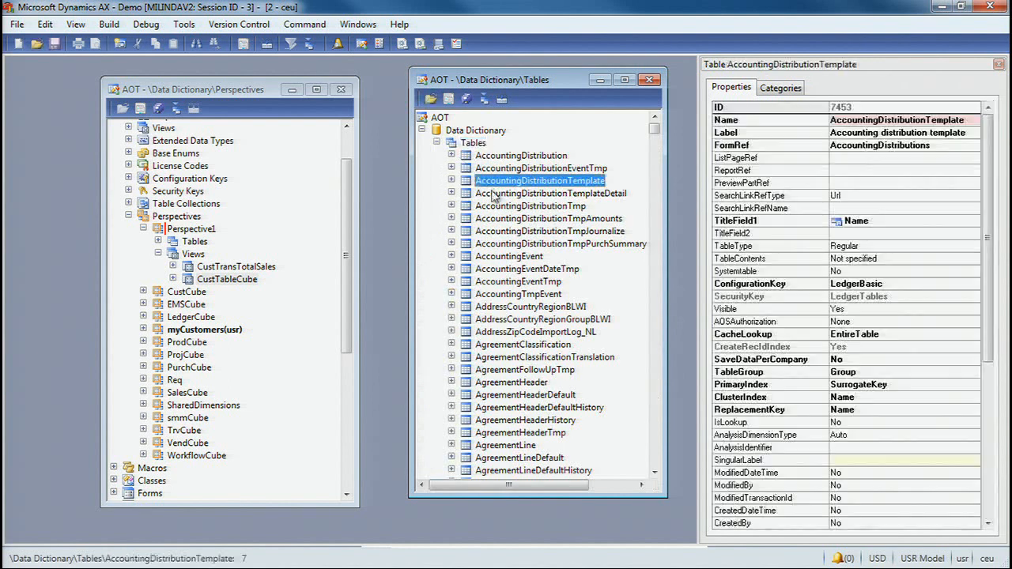
{"action": "type", "text": "custpaym"}
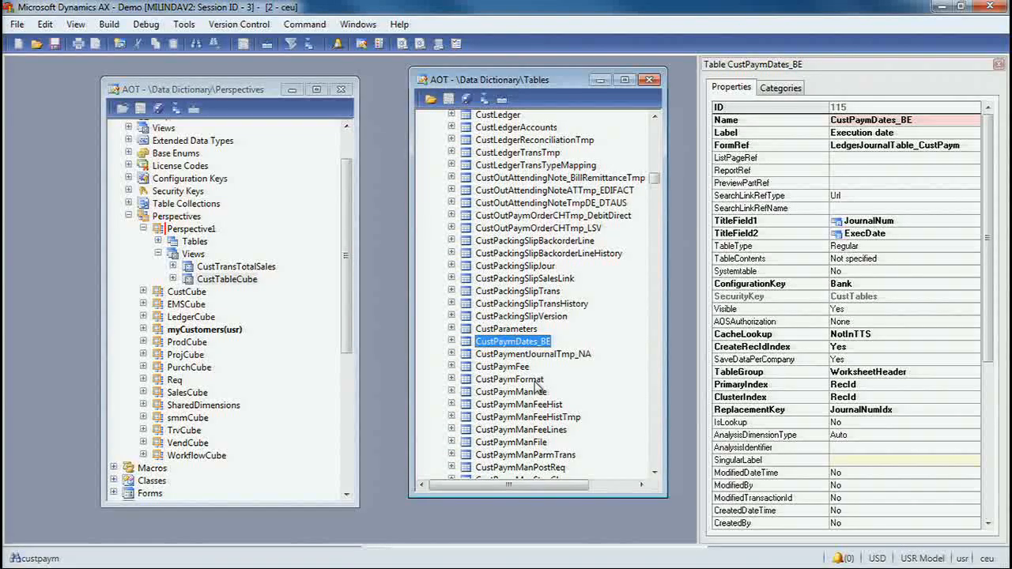
{"action": "left_click", "coordinate": [518, 380]}
{"action": "scroll", "coordinate": [513, 382], "scroll_direction": "down", "scroll_amount": 2}
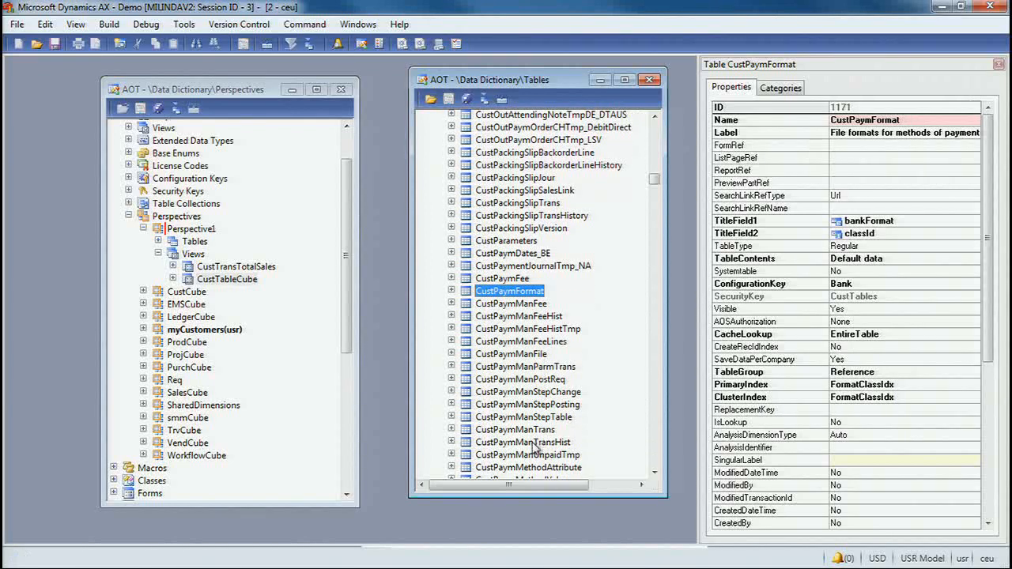
{"action": "scroll", "coordinate": [538, 439], "scroll_direction": "down", "scroll_amount": 3}
{"action": "scroll", "coordinate": [546, 433], "scroll_direction": "down", "scroll_amount": 3}
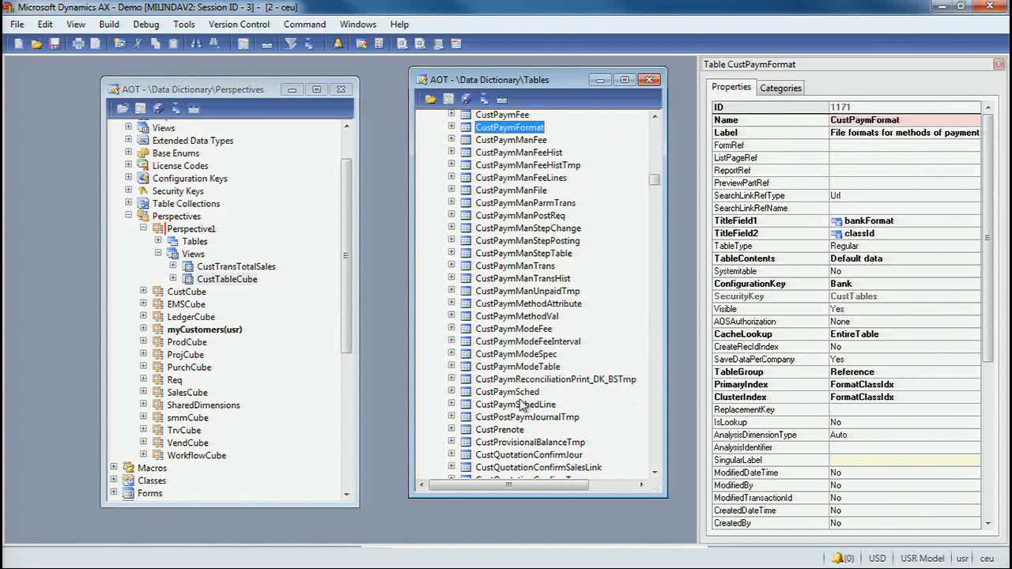
- Collapse the new perspective, expand the Tables and Views of the myCustomers perspective, and close the second AOT window
{"action": "left_click", "coordinate": [143, 229]}
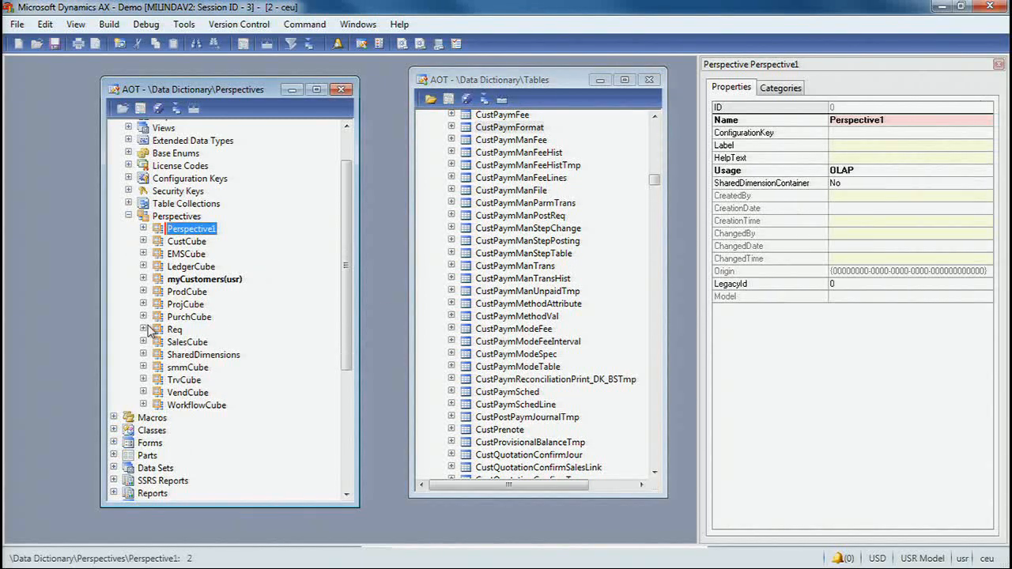
{"action": "left_click", "coordinate": [143, 279]}
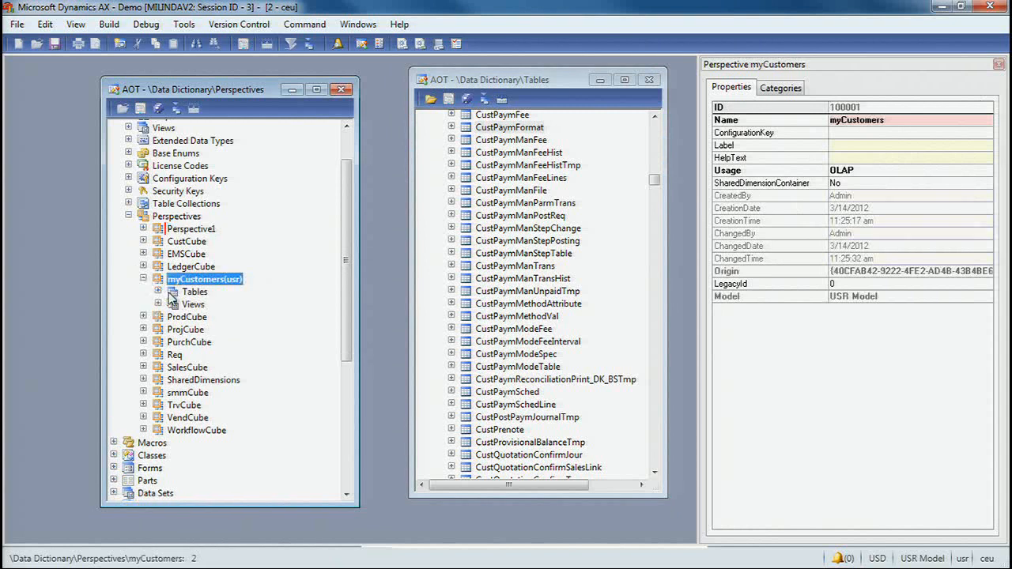
{"action": "left_click", "coordinate": [158, 303]}
{"action": "left_click", "coordinate": [158, 292]}
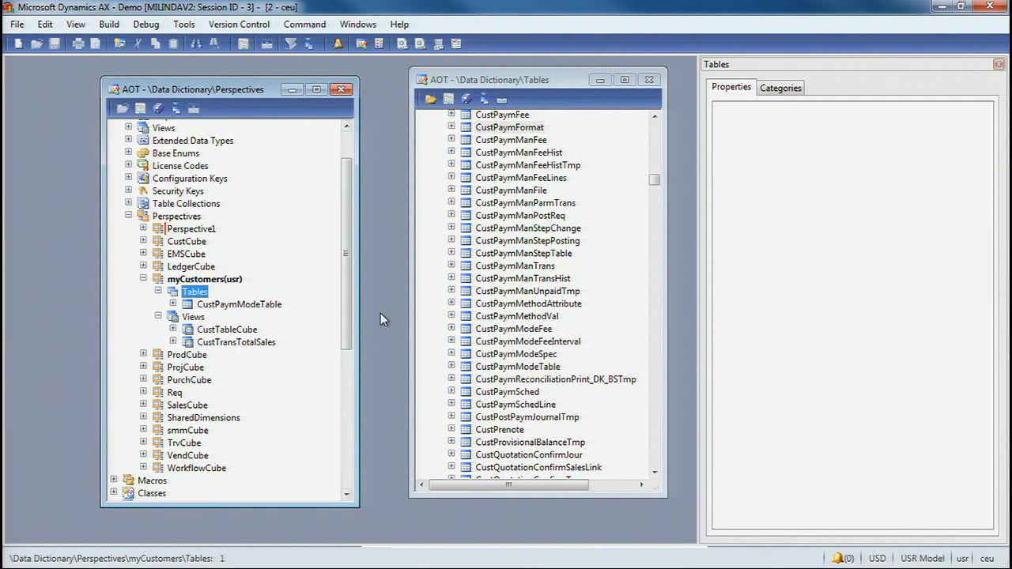
{"action": "left_click", "coordinate": [652, 80]}
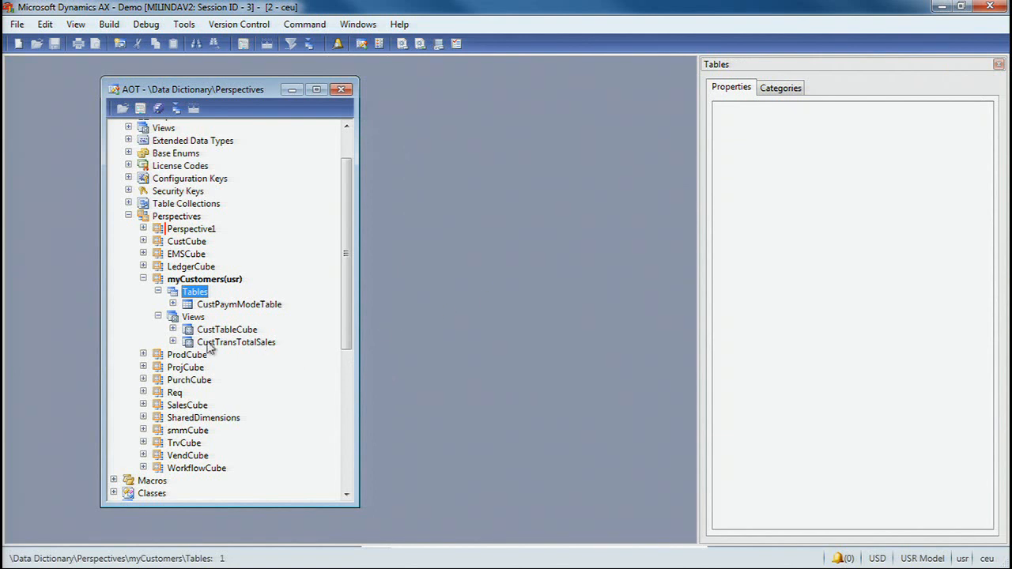
- Expand the fields of the CustTransTotalSales view in myCustomers and set the AmountMST field's AnalysisUsage to Measure
{"action": "left_click", "coordinate": [173, 341]}
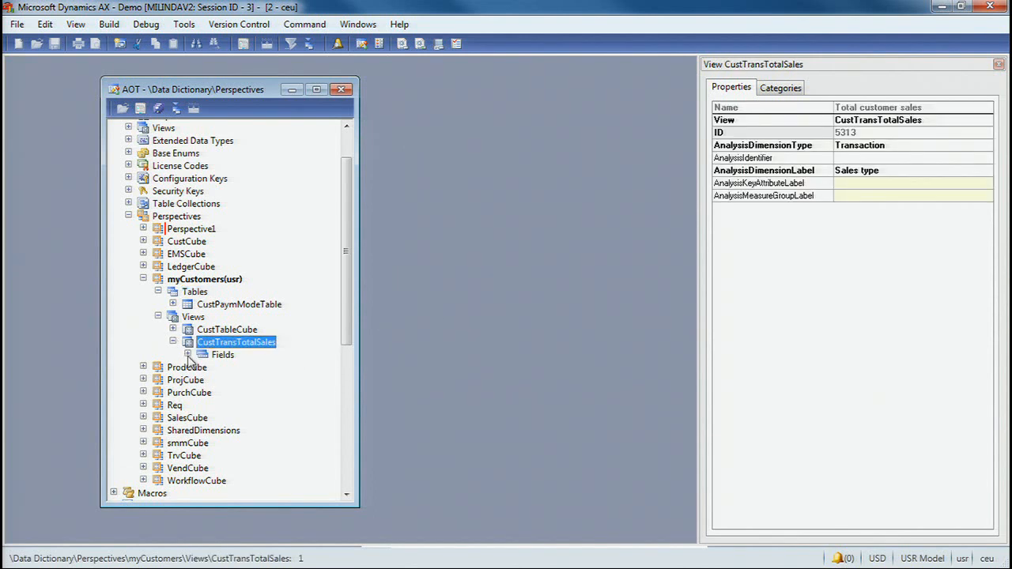
{"action": "left_click", "coordinate": [187, 354]}
{"action": "left_click_drag", "start_coordinate": [353, 293], "coordinate": [348, 329]}
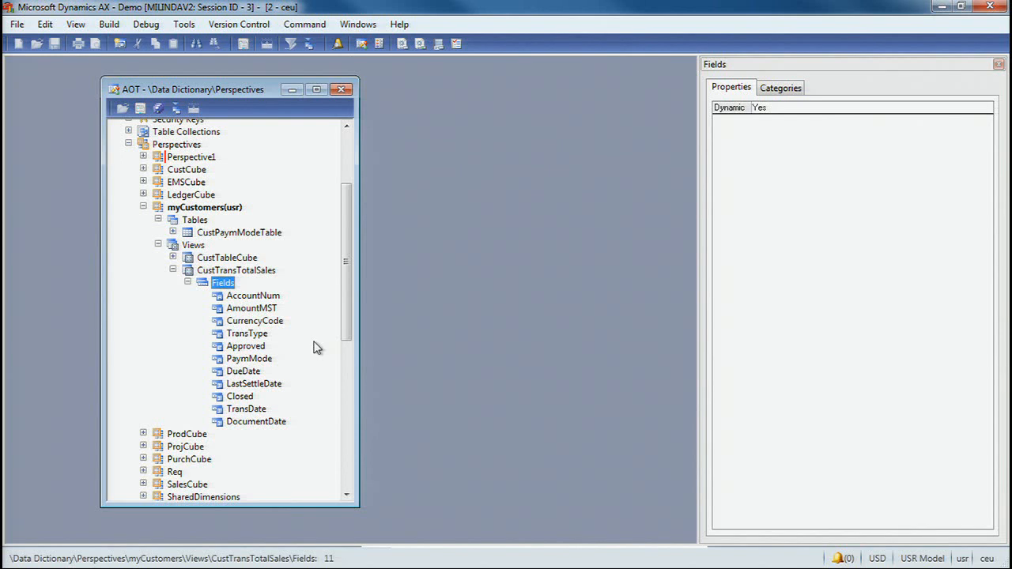
{"action": "left_click", "coordinate": [268, 298]}
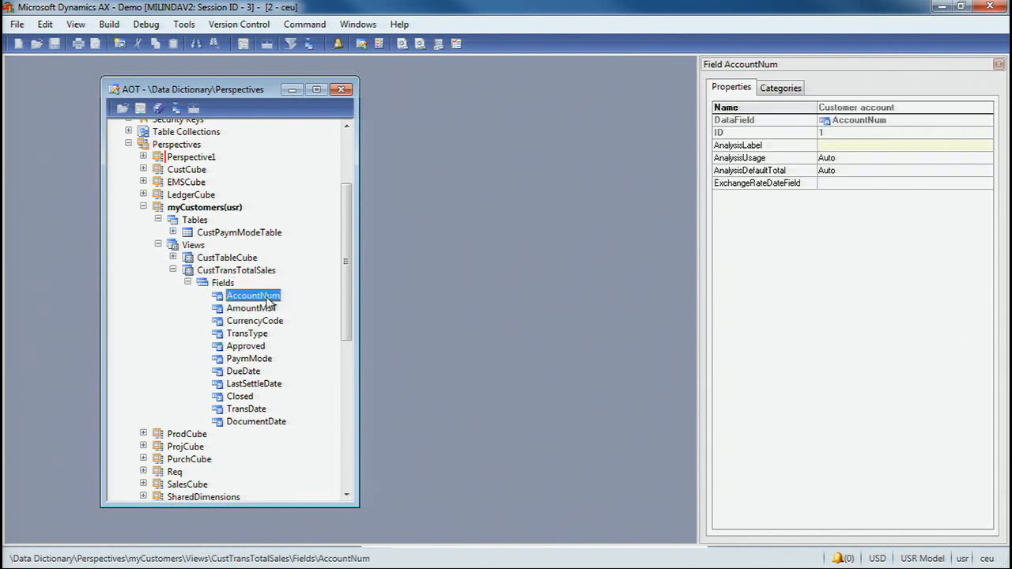
{"action": "left_click", "coordinate": [272, 309]}
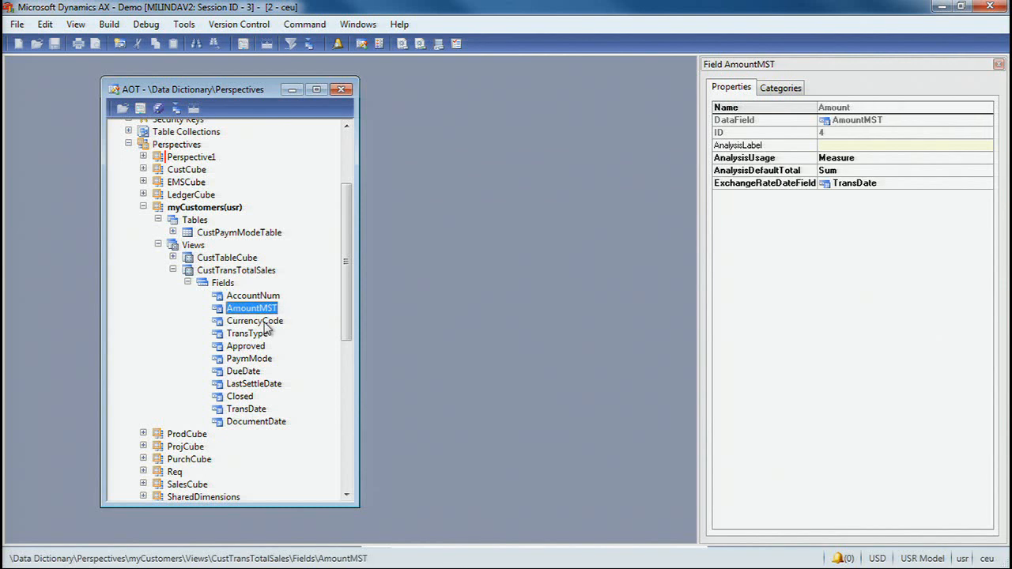
{"action": "left_click", "coordinate": [907, 158]}
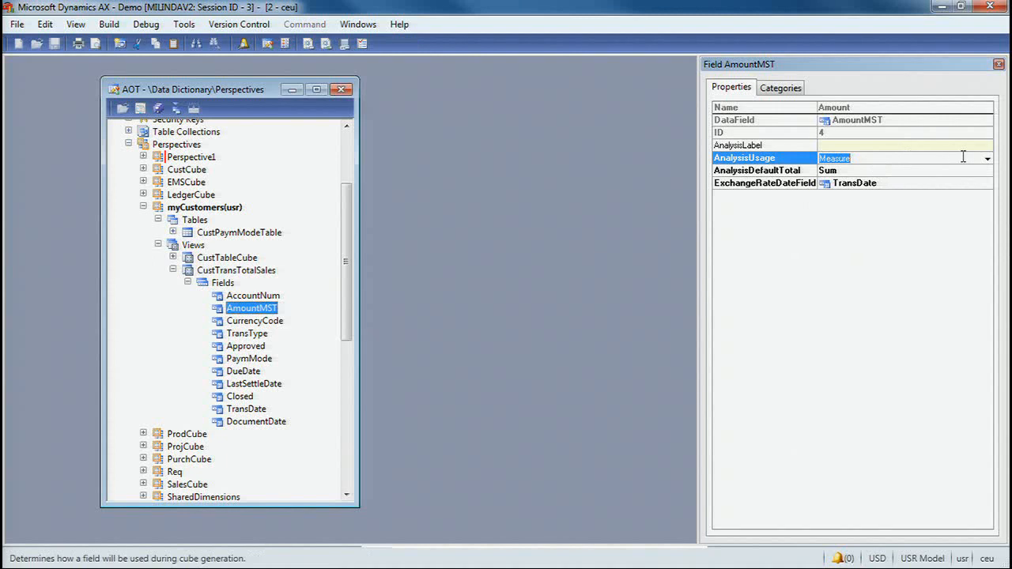
{"action": "left_click", "coordinate": [988, 159]}
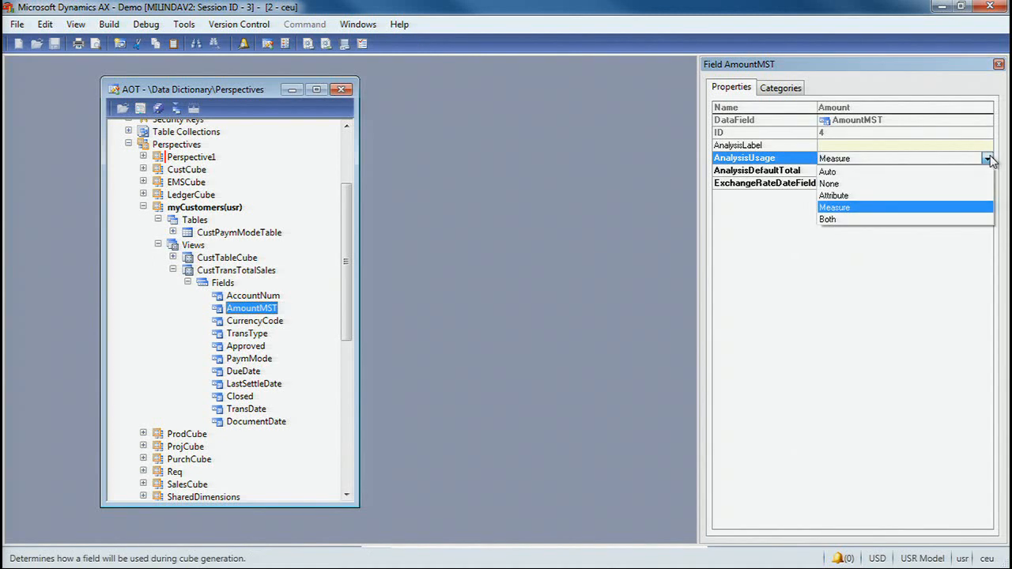
{"action": "left_click", "coordinate": [861, 208]}
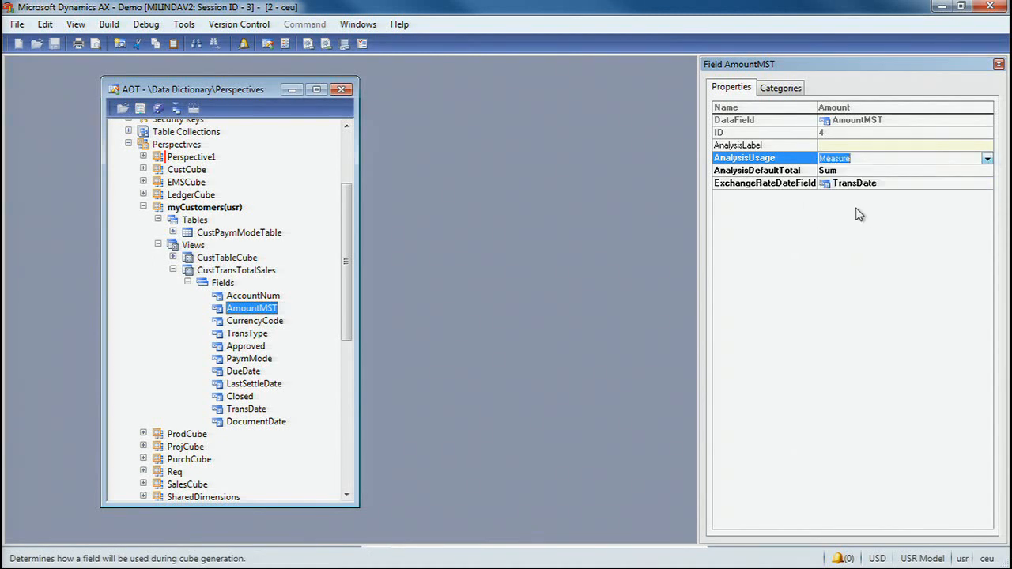
- Set AmountMST's AnalysisDefaultTotal to Sum and keep TransDate as its ExchangeRateDateField
{"action": "left_click", "coordinate": [796, 174]}
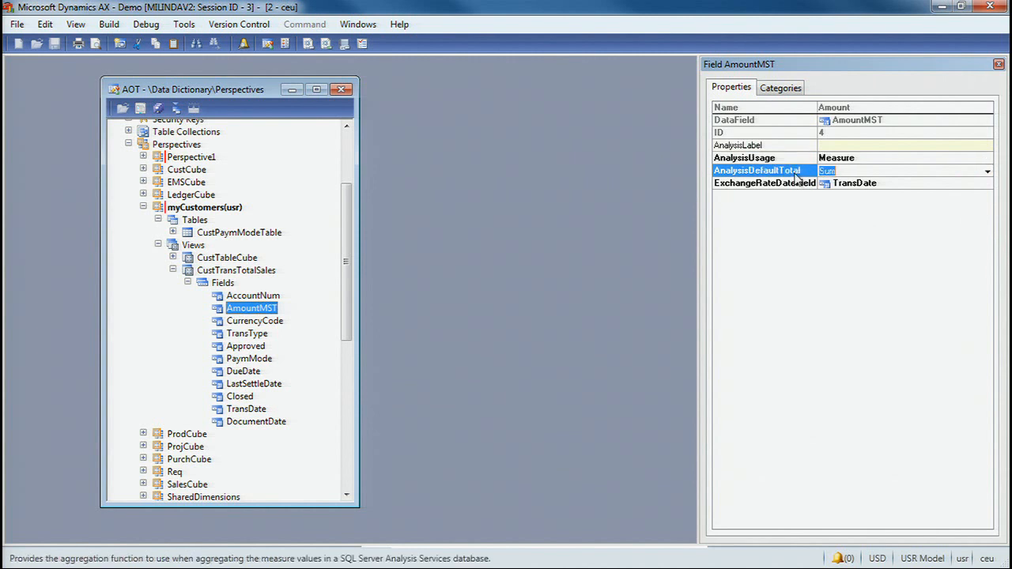
{"action": "left_click", "coordinate": [988, 171]}
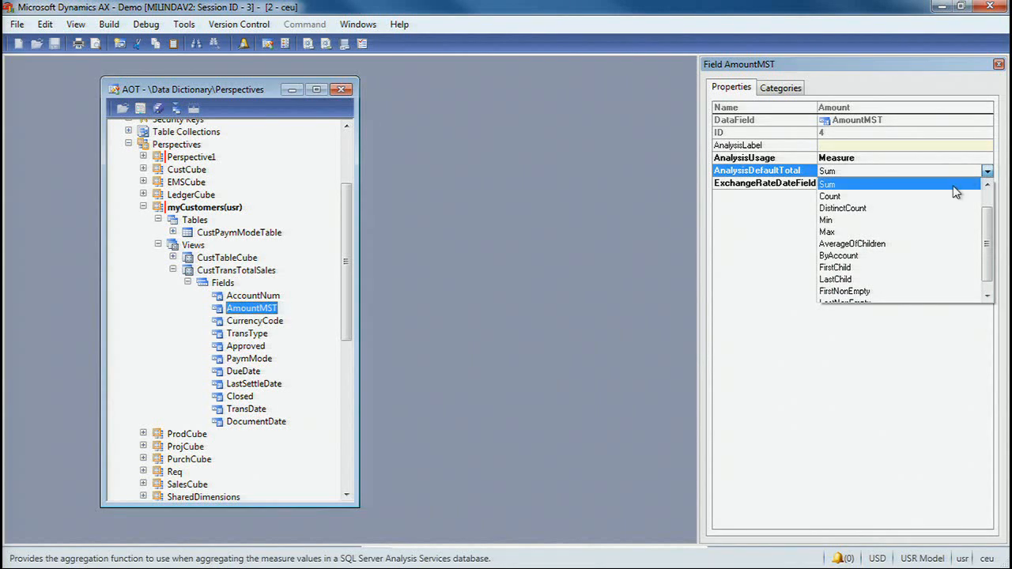
{"action": "left_click", "coordinate": [955, 185]}
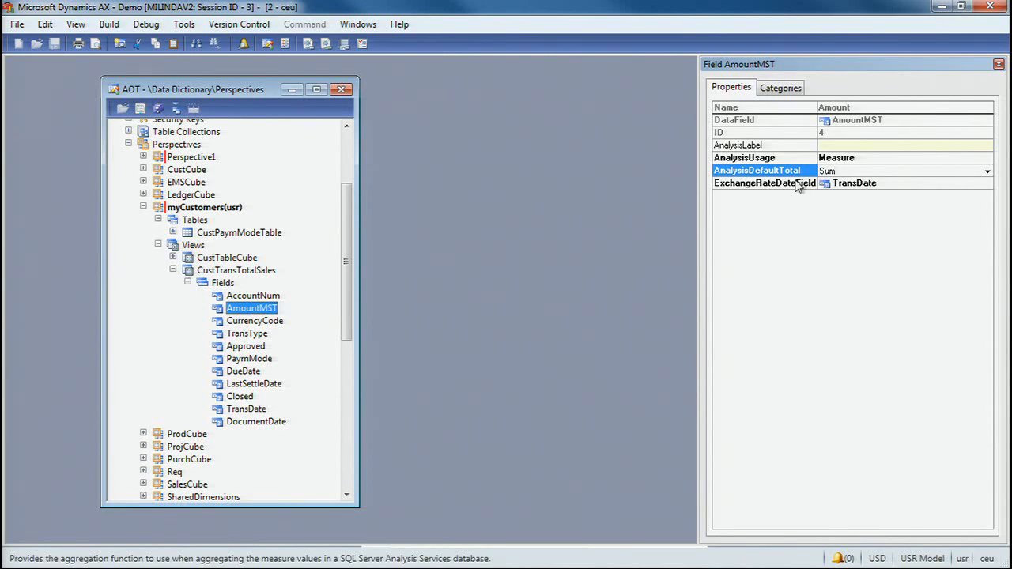
{"action": "left_click", "coordinate": [985, 185]}
{"action": "left_click", "coordinate": [988, 185]}
{"action": "left_click", "coordinate": [990, 185]}
{"action": "left_click", "coordinate": [958, 184]}
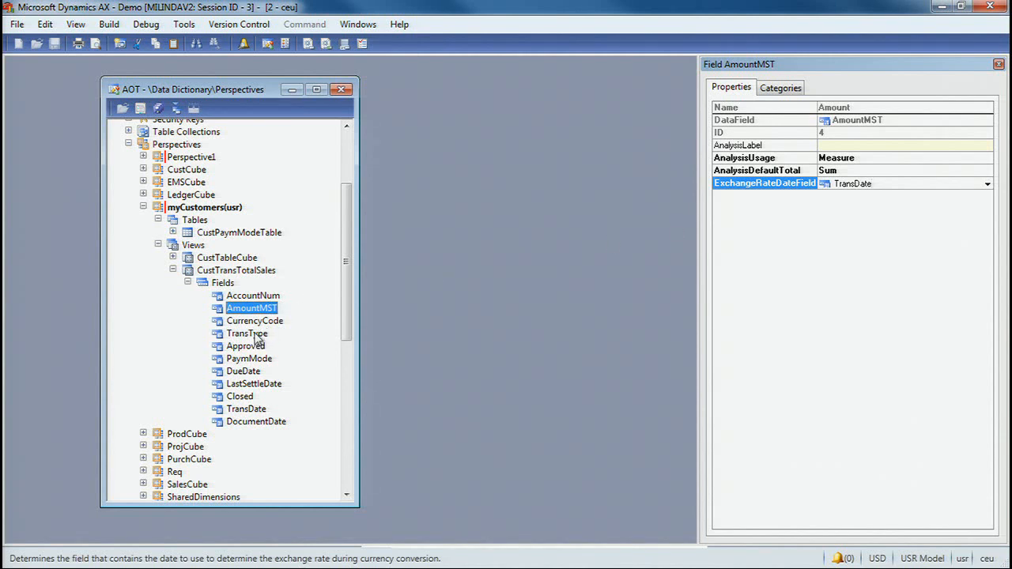
- Check the AccountNum field's properties and set the TransType field's AnalysisUsage to Attribute
{"action": "left_click", "coordinate": [267, 298]}
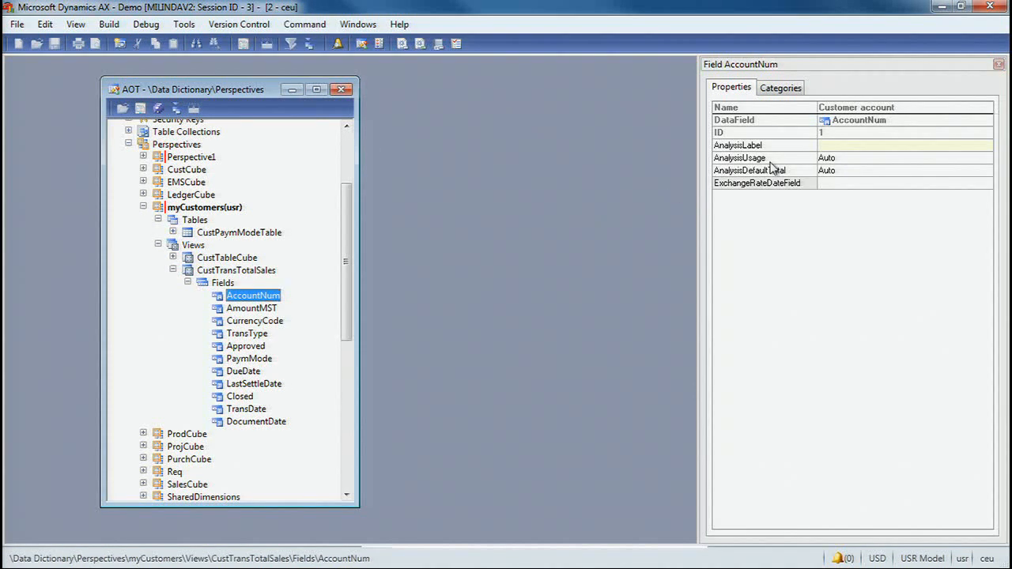
{"action": "left_click", "coordinate": [263, 337]}
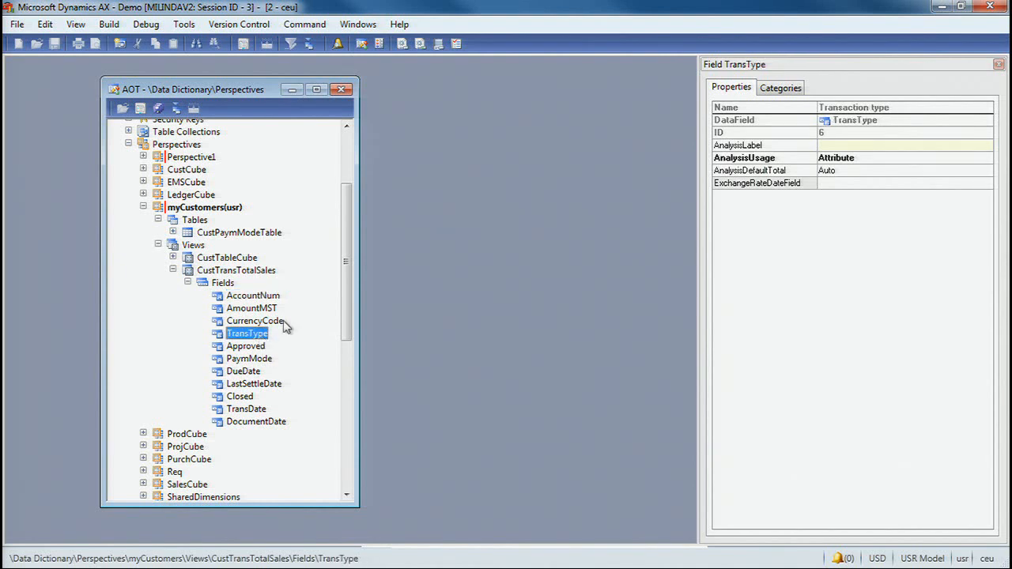
{"action": "left_click", "coordinate": [894, 159]}
{"action": "left_click", "coordinate": [989, 159]}
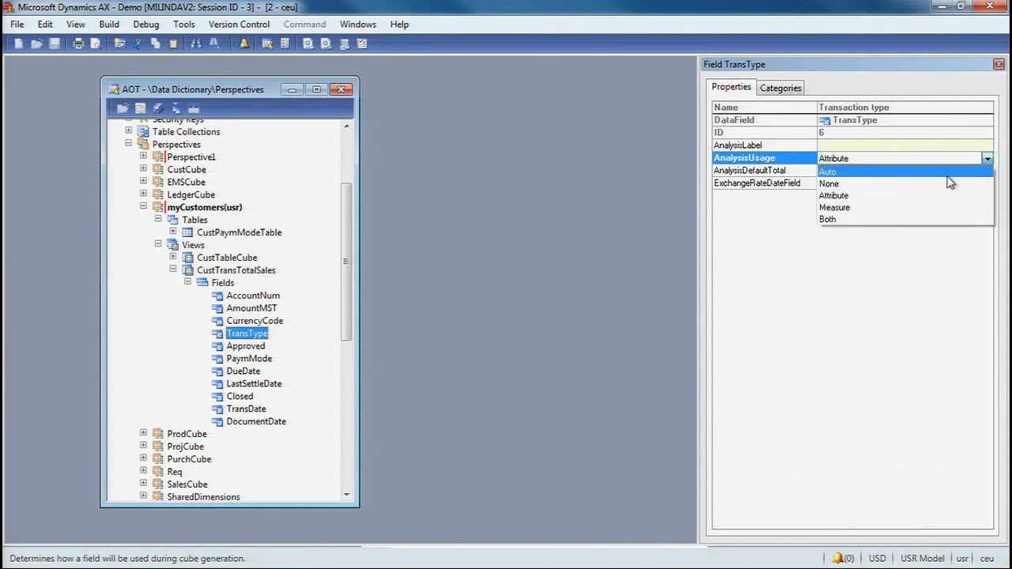
{"action": "left_click", "coordinate": [904, 196]}
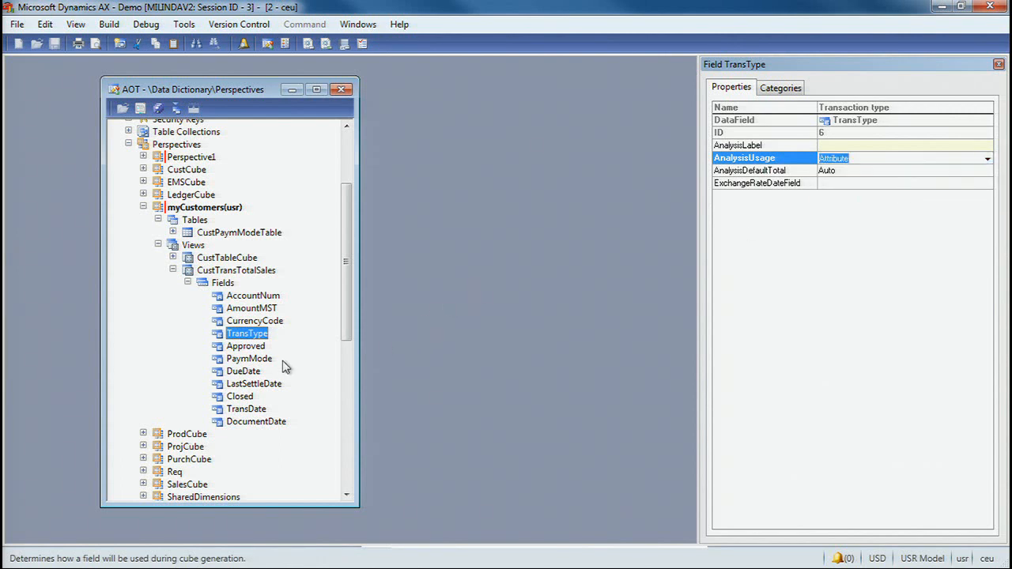
- Review the TransDate field's analysis properties, collapse the field list, and select the CustTransTotalSales view
{"action": "left_click", "coordinate": [258, 409]}
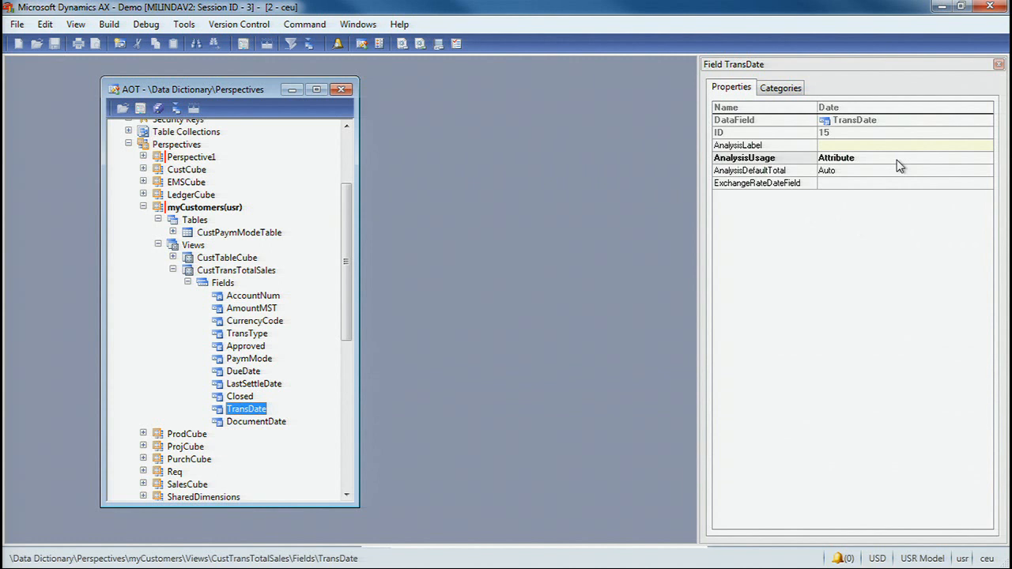
{"action": "left_click", "coordinate": [188, 284]}
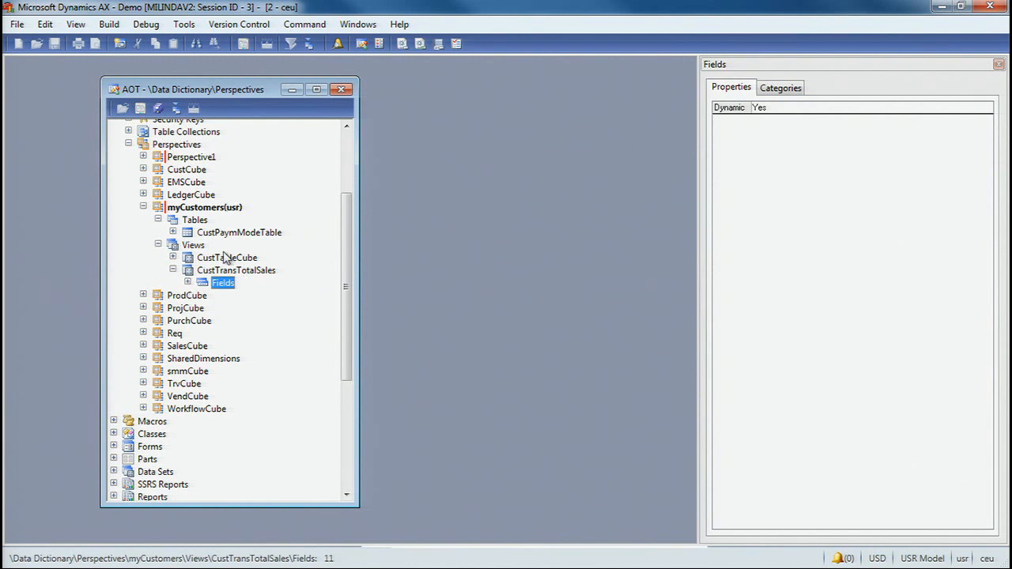
{"action": "left_click", "coordinate": [220, 272]}
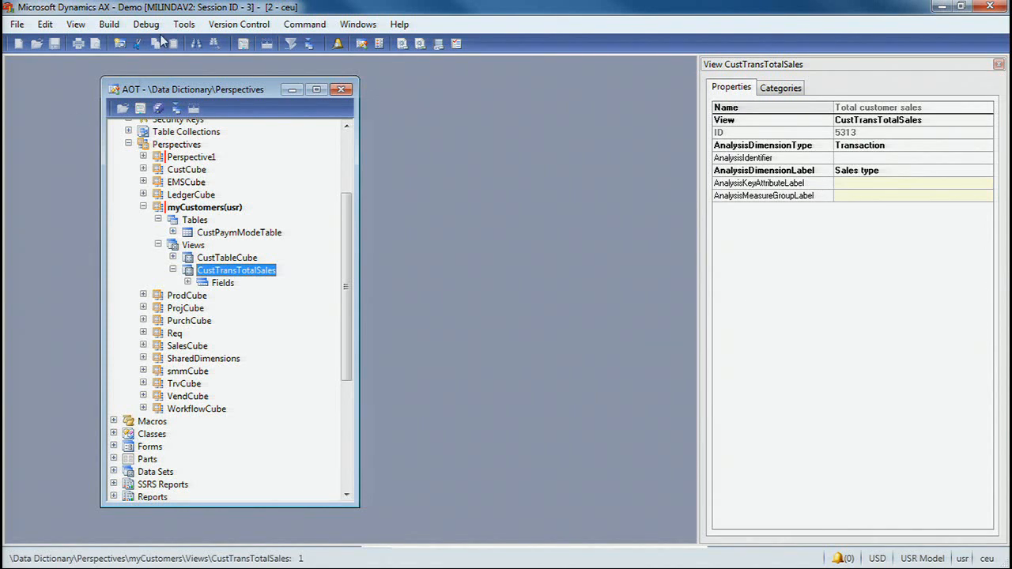
- Start the SQL Server Analysis Services project wizard and create a new project named myCustomers
{"action": "left_click", "coordinate": [184, 23]}
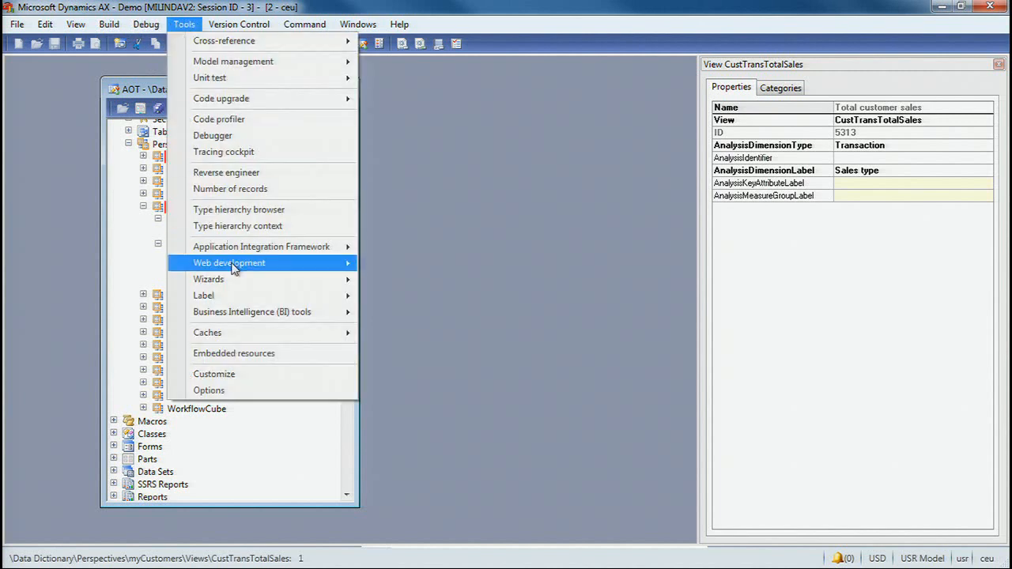
{"action": "mouse_move", "coordinate": [269, 312]}
{"action": "left_click", "coordinate": [435, 379]}
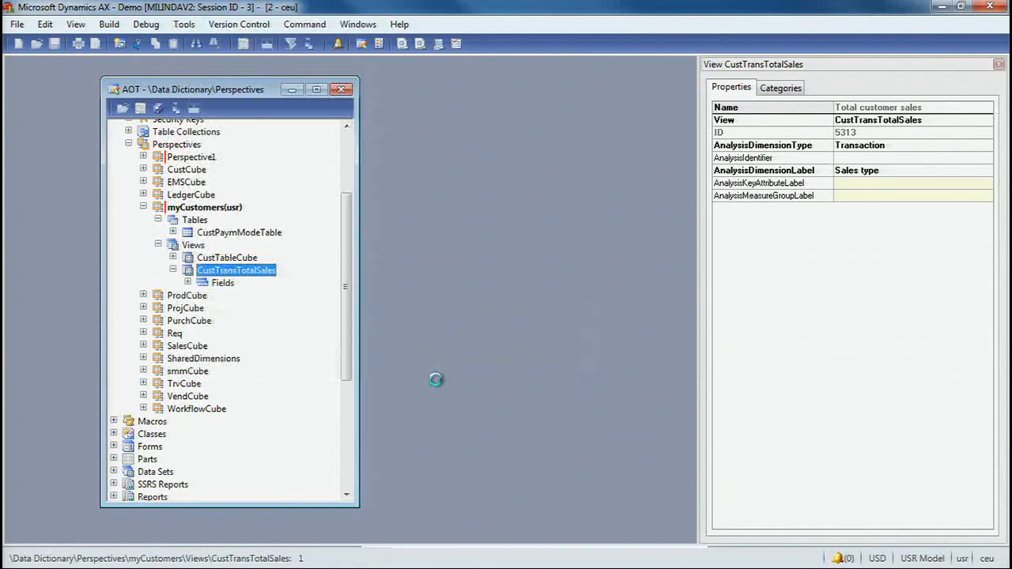
{"action": "left_click", "coordinate": [585, 424]}
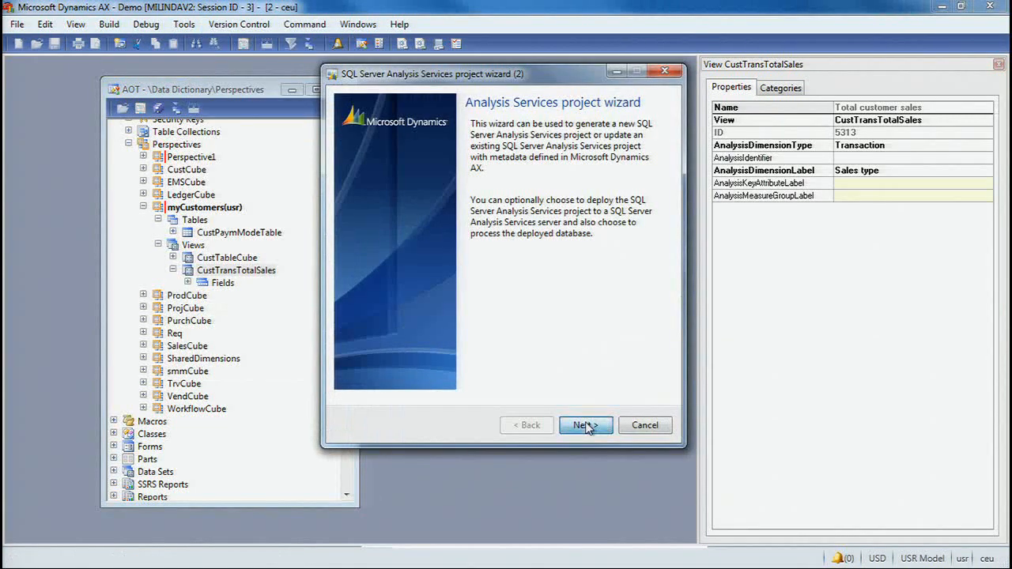
{"action": "left_click", "coordinate": [440, 375]}
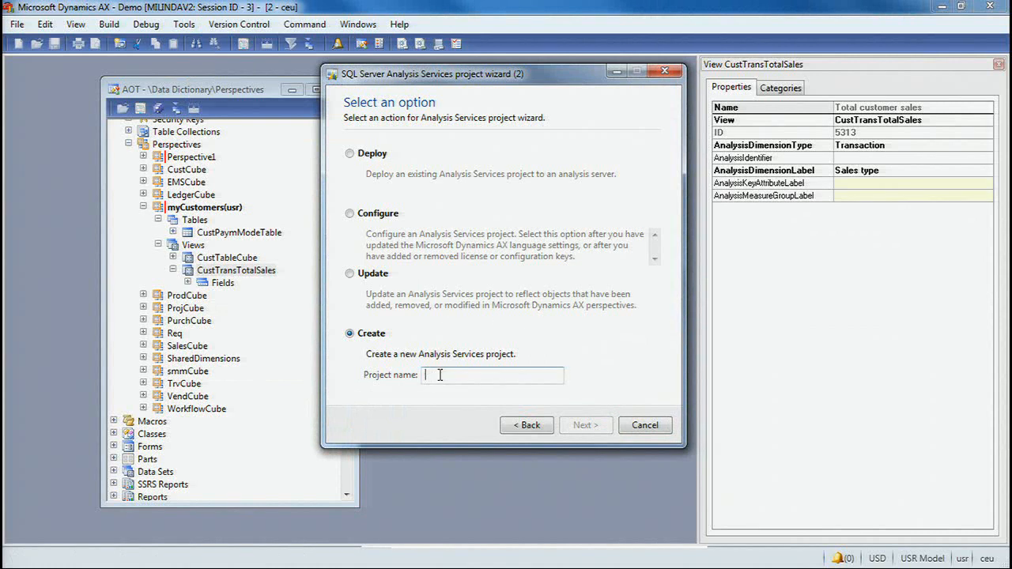
{"action": "type", "text": "myC"}
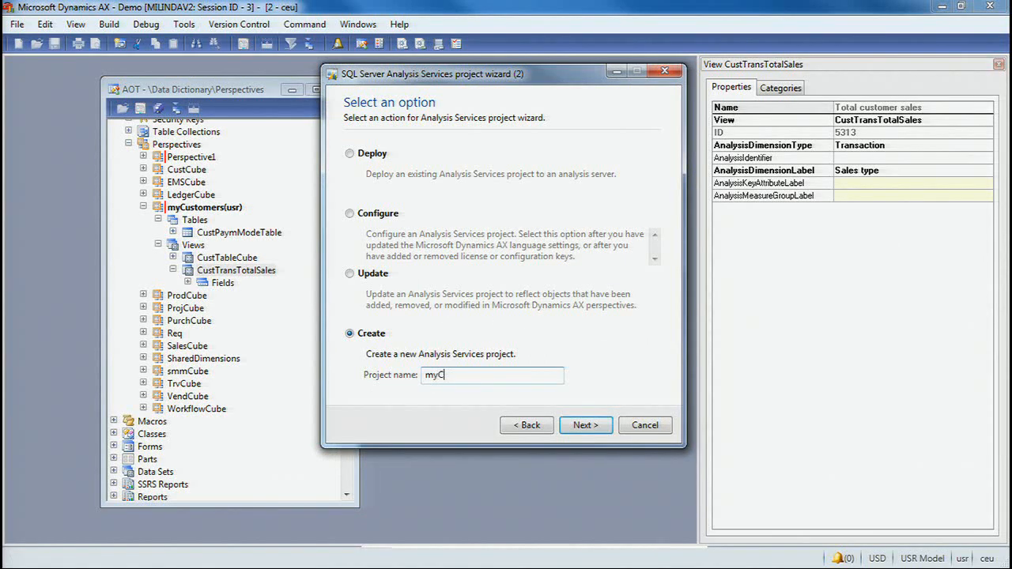
{"action": "type", "text": "ustomers"}
{"action": "left_click", "coordinate": [582, 426]}
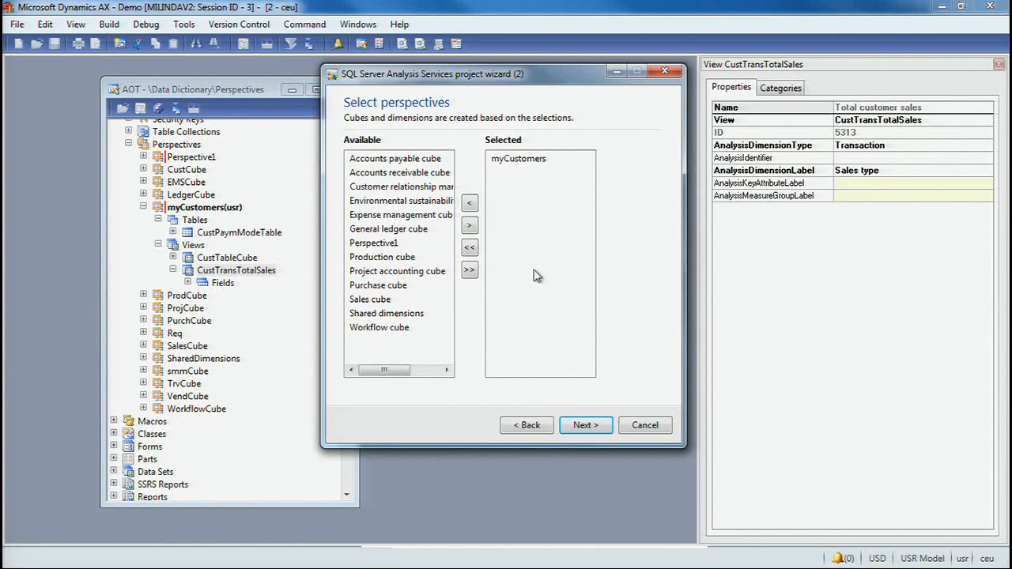
- Accept the myCustomers perspective with the CostCenter and MainAccount dimensions, and review the SalesCalendar definition in the calendar builder
{"action": "left_click", "coordinate": [585, 427]}
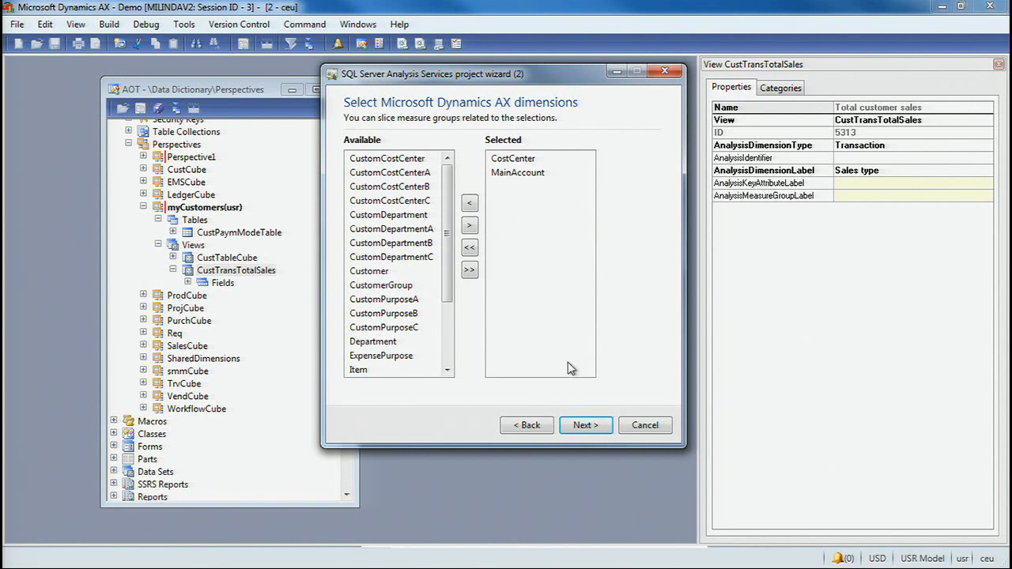
{"action": "left_click", "coordinate": [583, 426]}
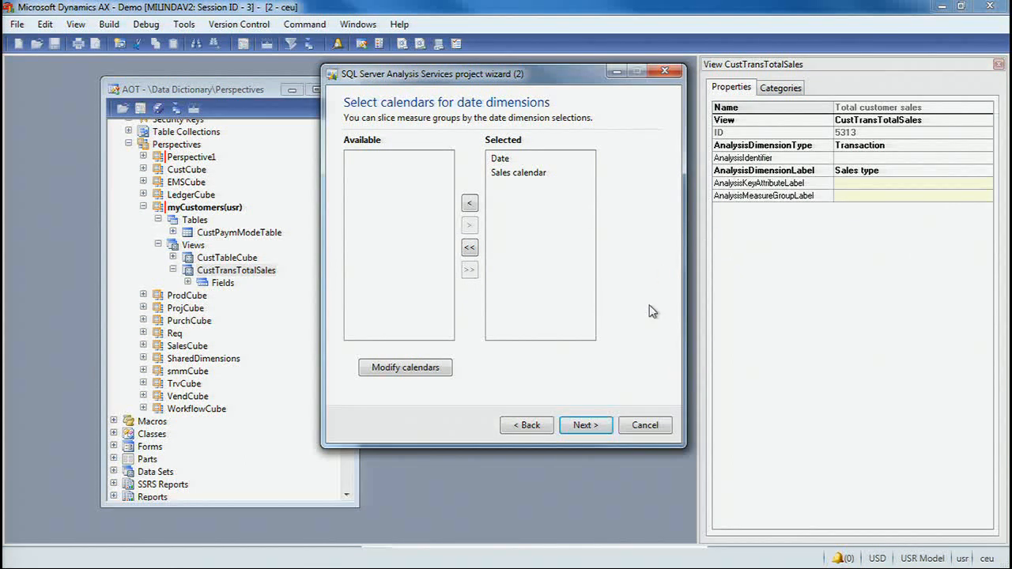
{"action": "left_click", "coordinate": [437, 371]}
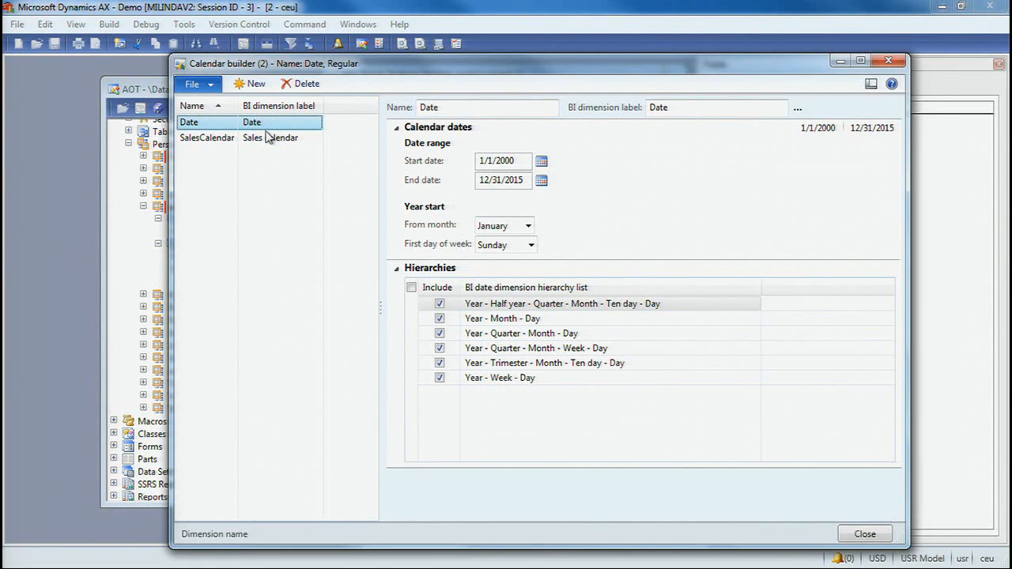
{"action": "left_click", "coordinate": [228, 139]}
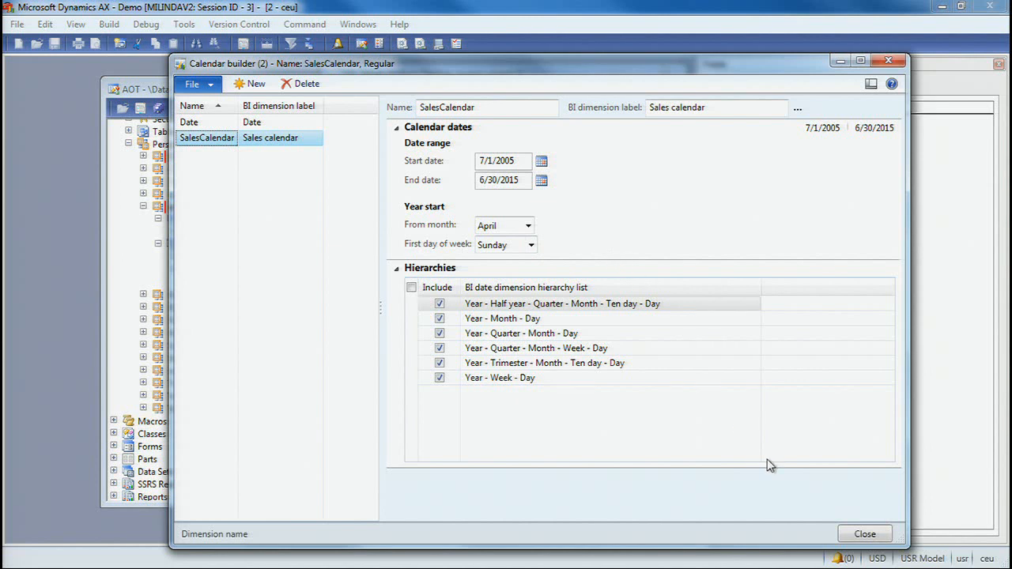
{"action": "left_click", "coordinate": [860, 535]}
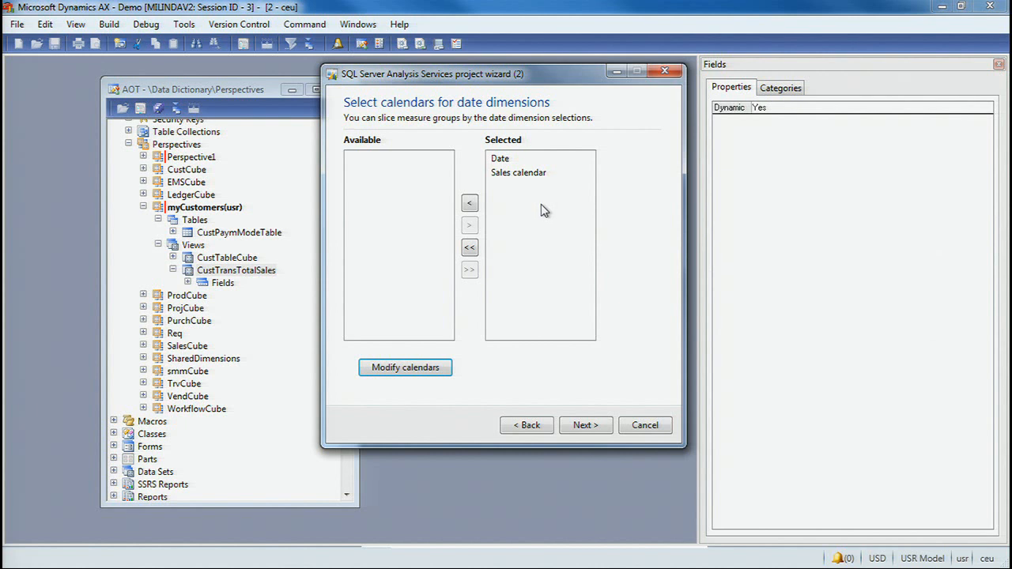
- Accept the Date and Sales calendar dimensions, keep foreign currency support, and generate the Analysis Services project
{"action": "left_click", "coordinate": [582, 423]}
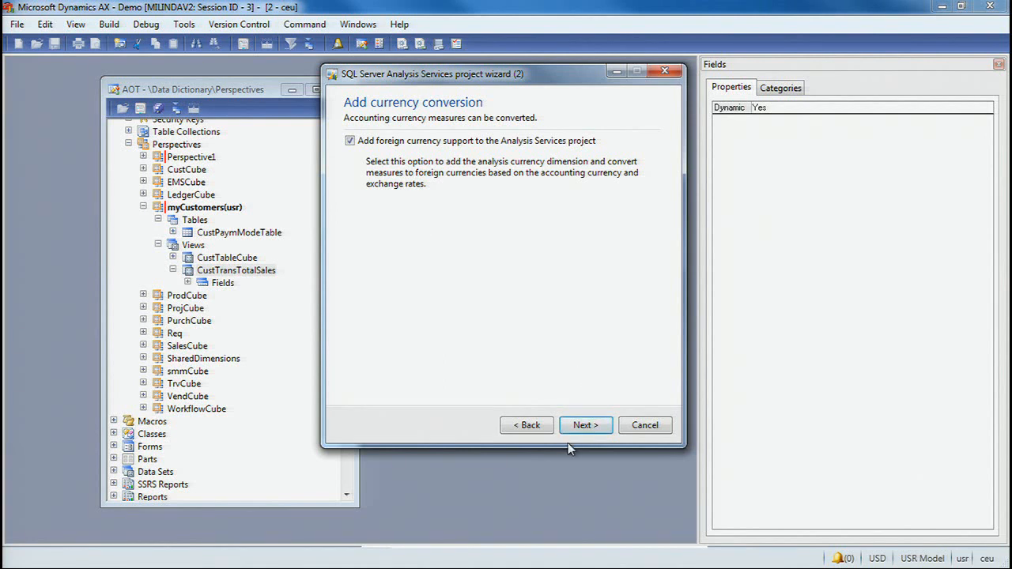
{"action": "left_click", "coordinate": [586, 425]}
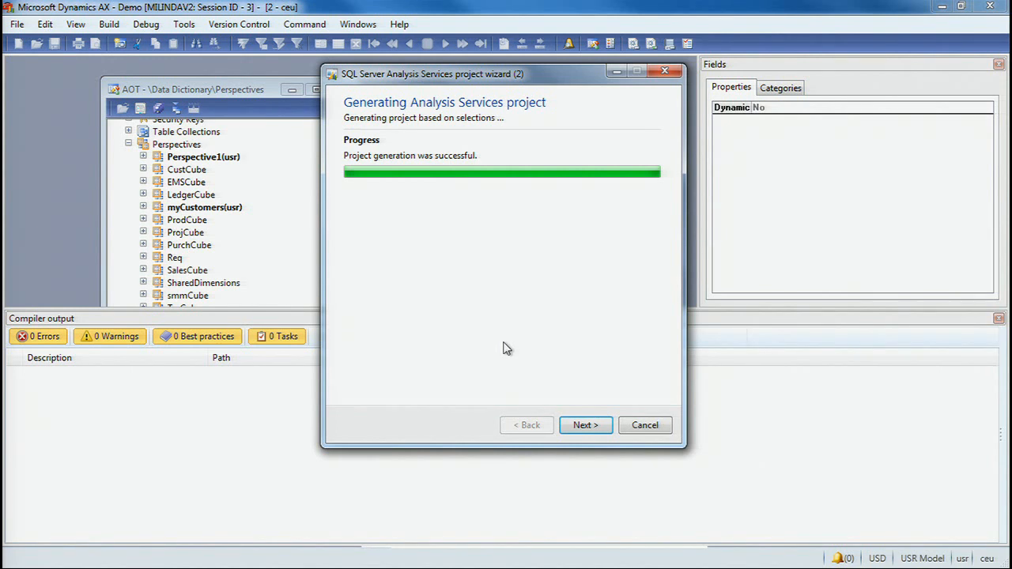
{"action": "left_click", "coordinate": [583, 425]}
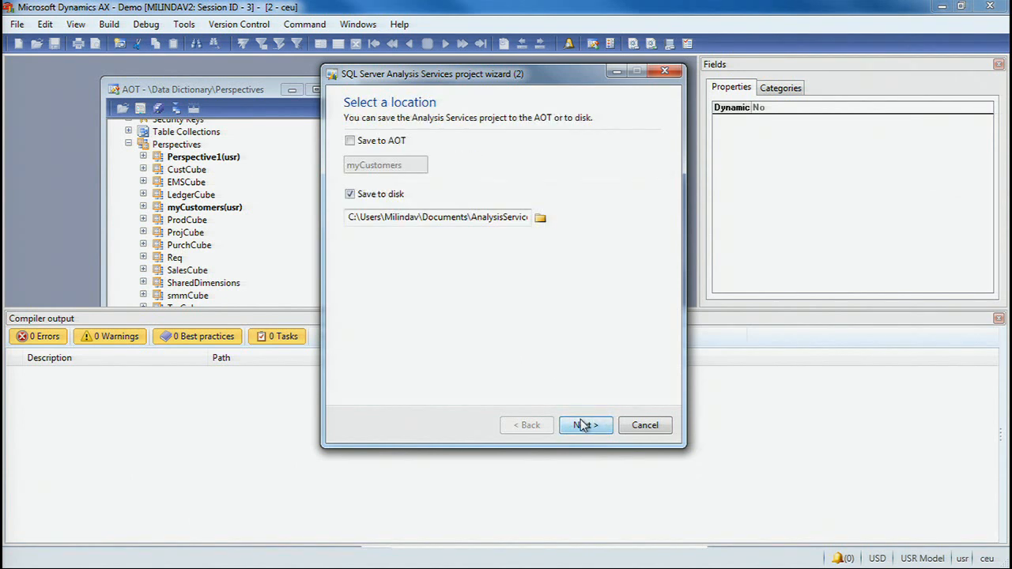
- Save the generated project to the AOT as myCustomers instead of saving it to disk
{"action": "left_click", "coordinate": [350, 196]}
{"action": "left_click", "coordinate": [351, 141]}
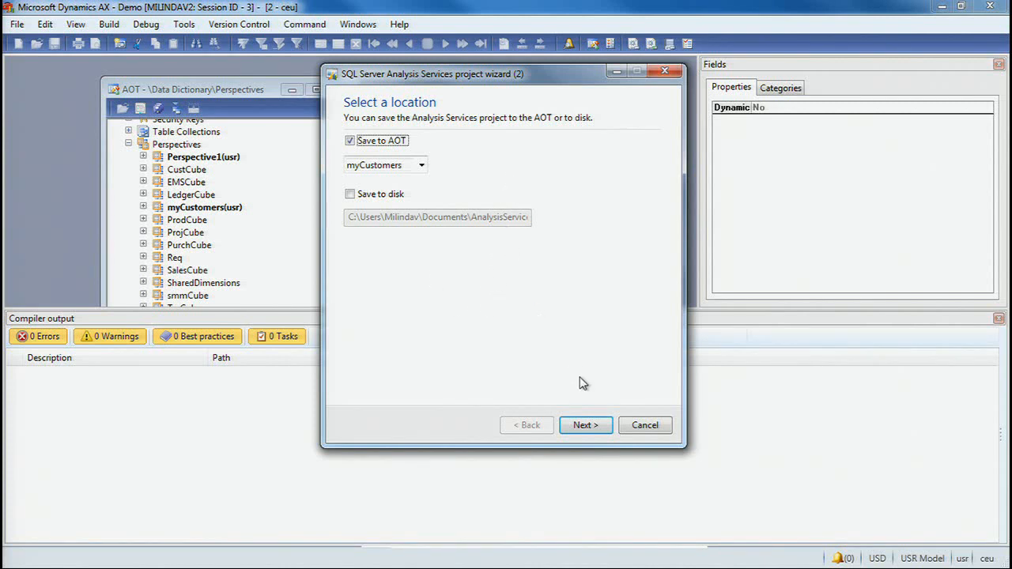
{"action": "left_click", "coordinate": [585, 425]}
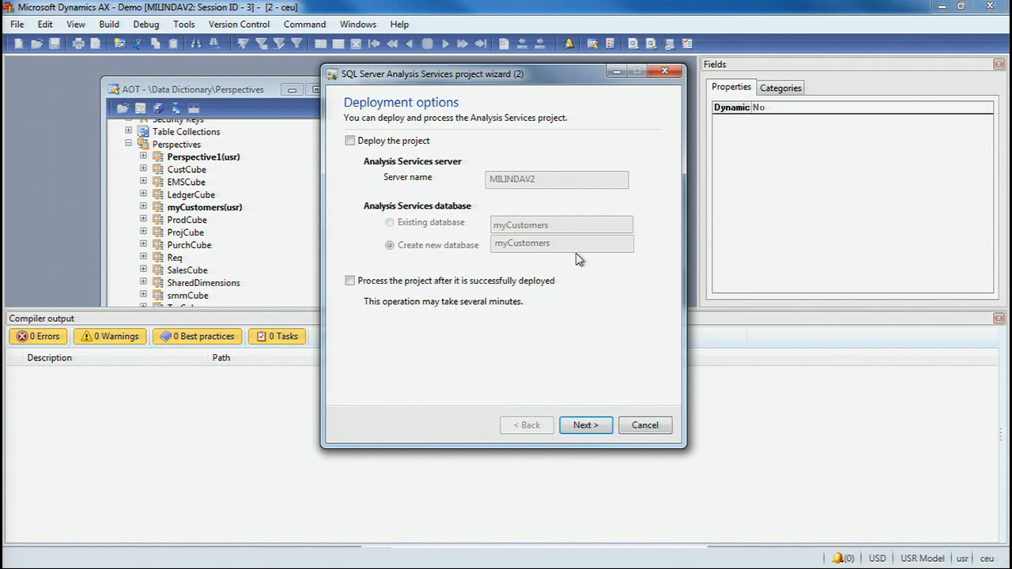
- Leave the Deploy the project option cleared and close the Analysis Services project wizard without deploying
{"action": "left_click", "coordinate": [362, 140]}
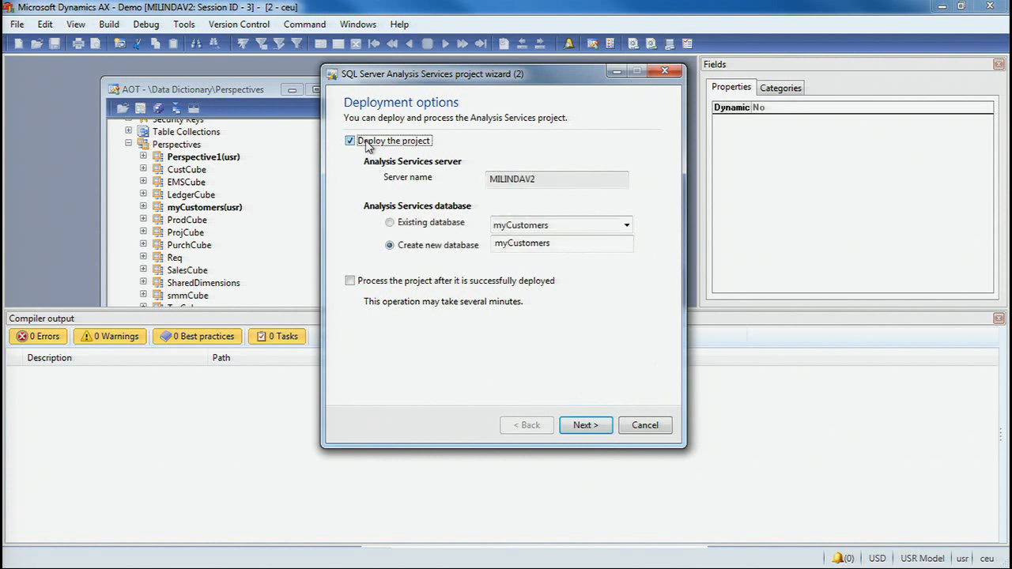
{"action": "left_click", "coordinate": [385, 142]}
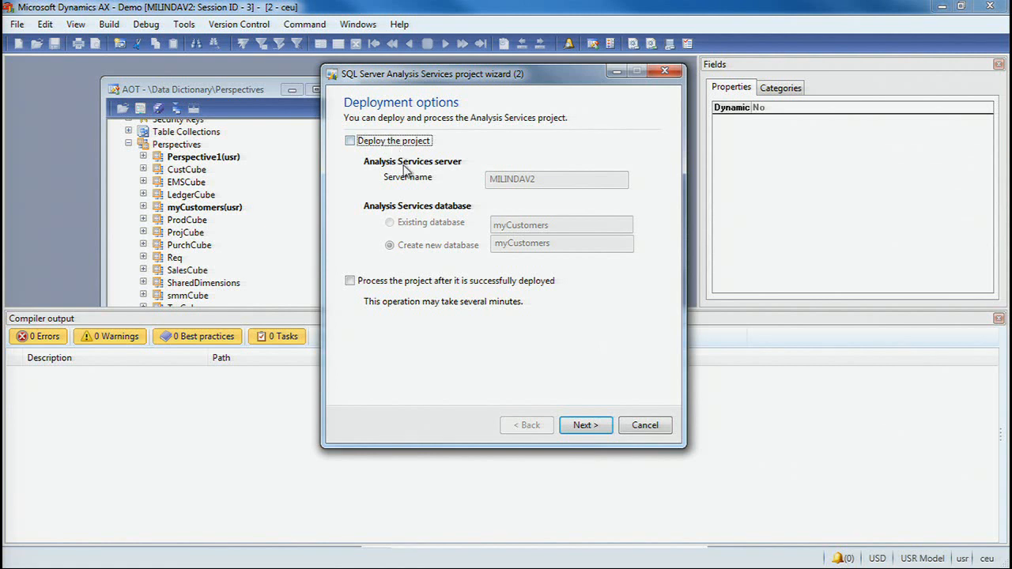
{"action": "left_click", "coordinate": [645, 427]}
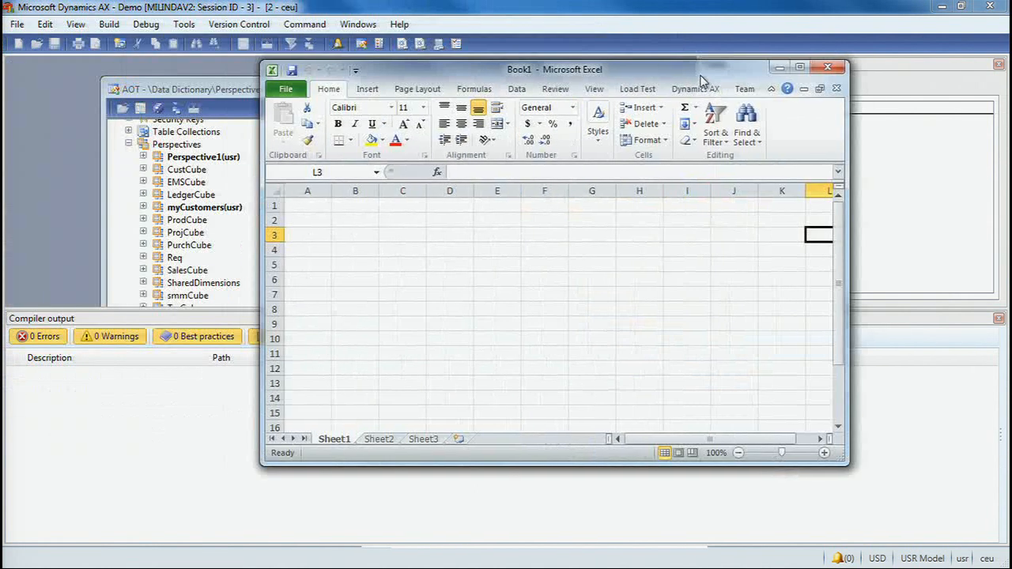
- Switch to Excel and connect to the Analysis Services server "." as an external data source with Windows Authentication
{"action": "left_click", "coordinate": [796, 68]}
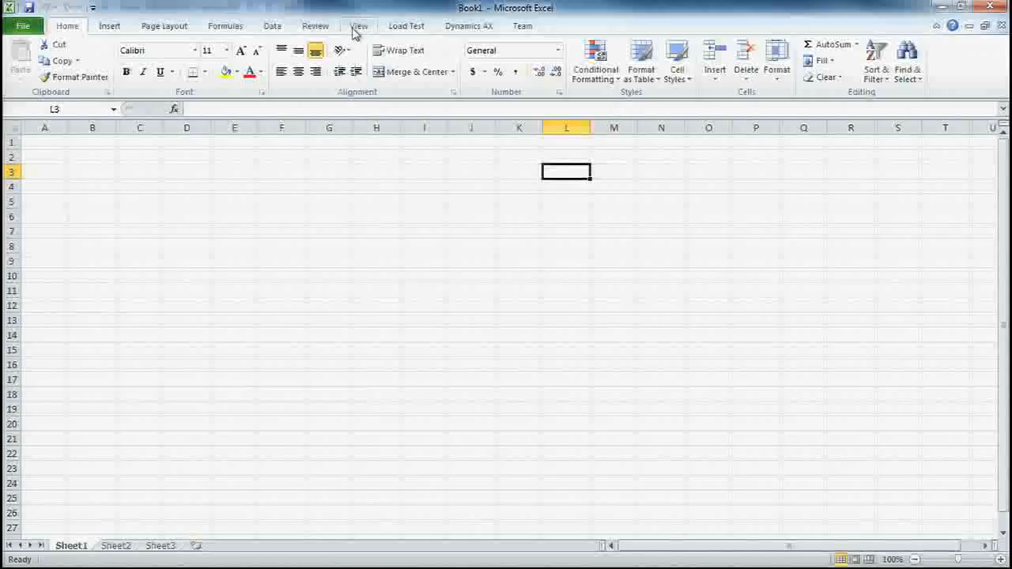
{"action": "left_click", "coordinate": [278, 27]}
{"action": "left_click", "coordinate": [121, 68]}
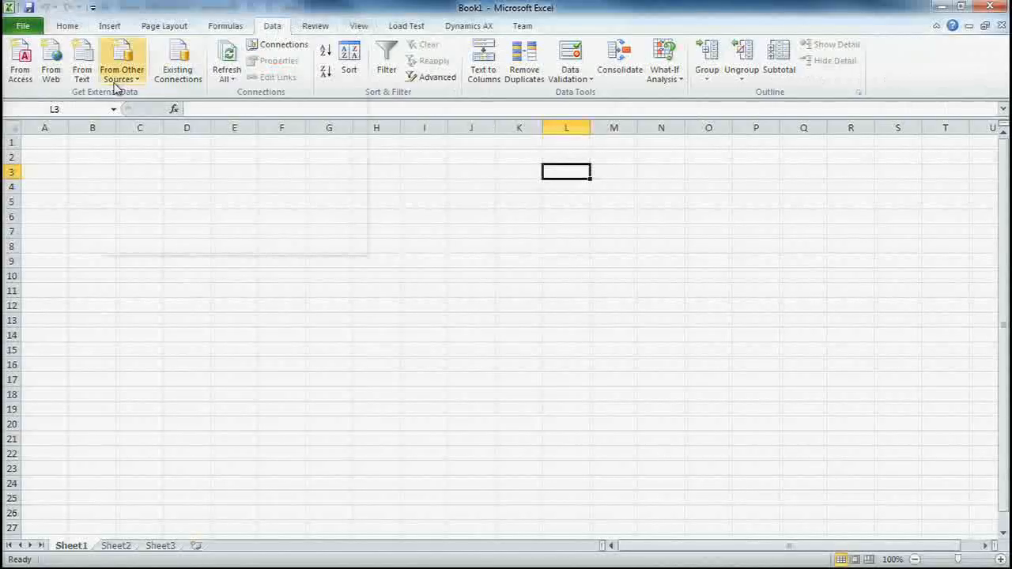
{"action": "left_click", "coordinate": [144, 151]}
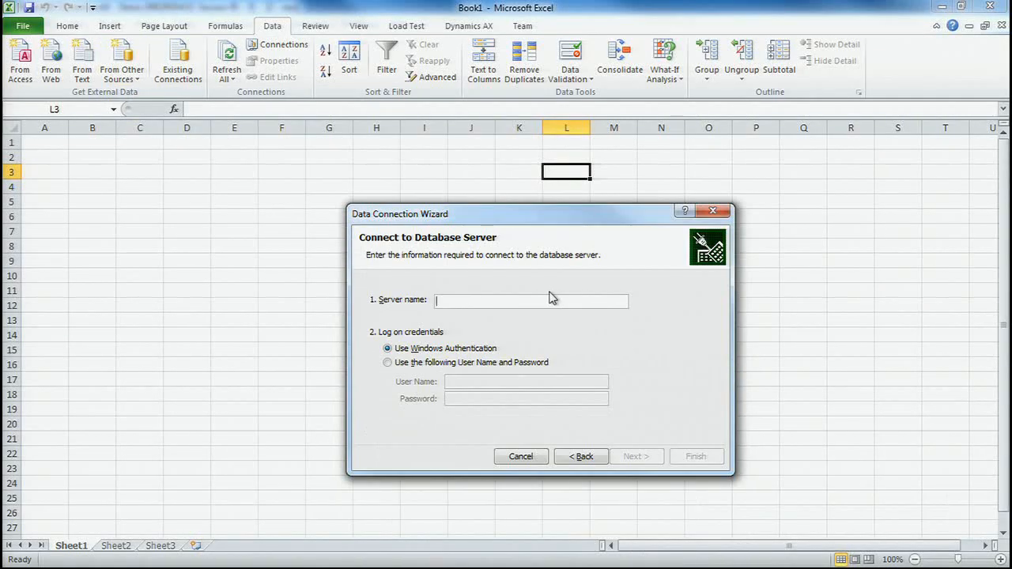
{"action": "type", "text": "."}
{"action": "left_click", "coordinate": [635, 457]}
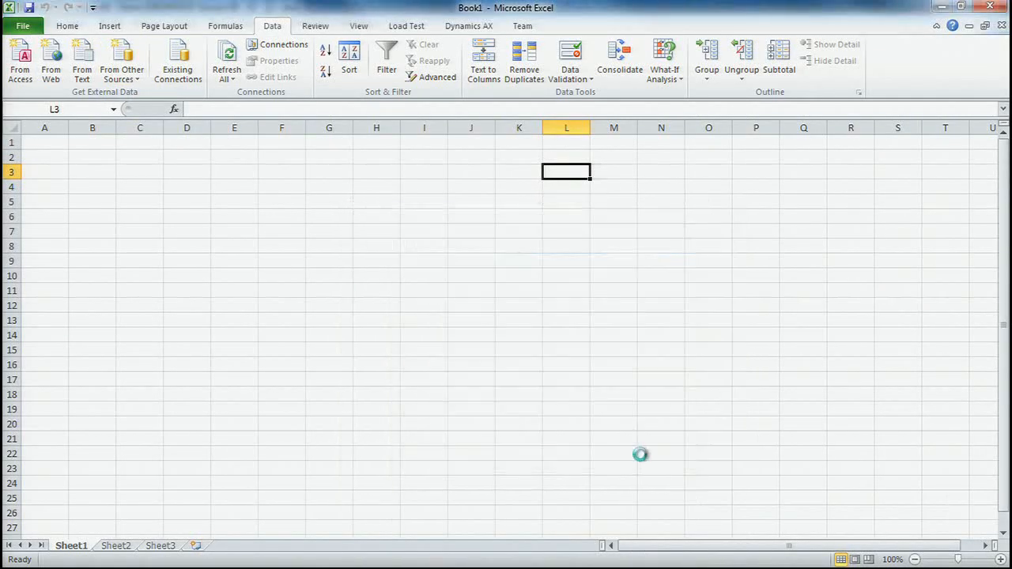
- Choose the myCustomers cube in the myCustomers database, replace the existing connection file, and insert a PivotTable report at L3 of the existing worksheet
{"action": "left_click", "coordinate": [540, 298]}
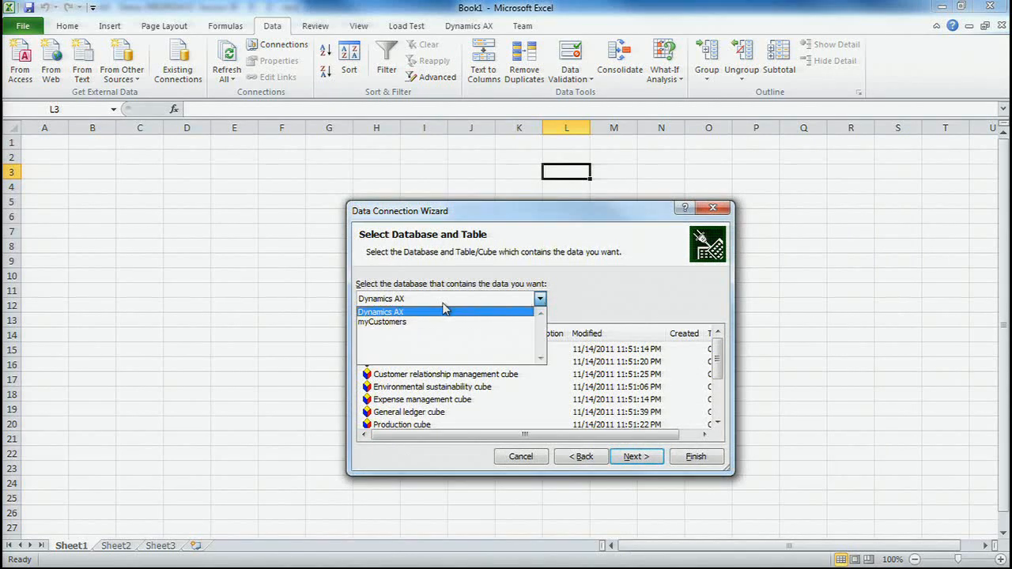
{"action": "left_click", "coordinate": [401, 324]}
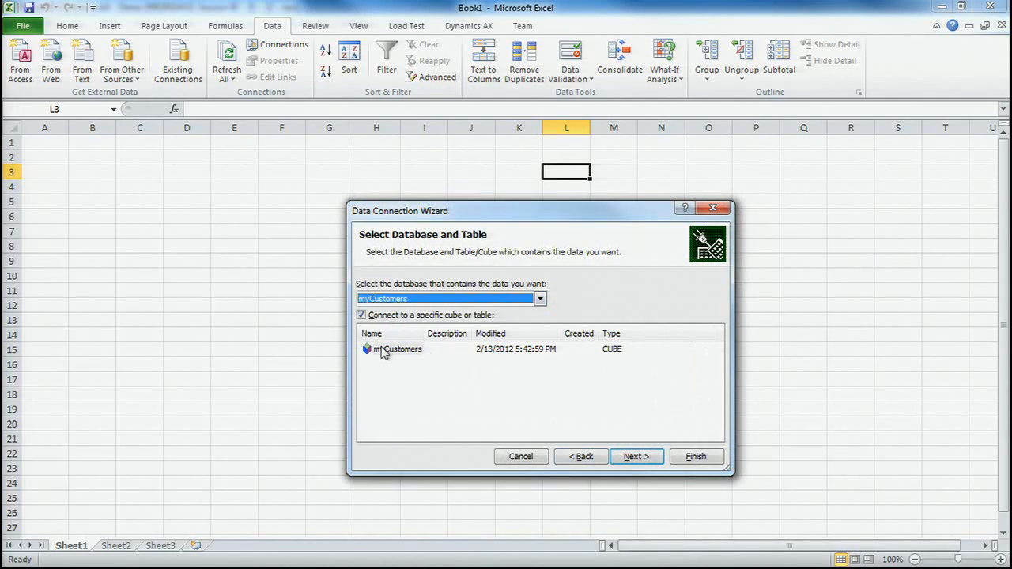
{"action": "left_click", "coordinate": [395, 348]}
{"action": "left_click", "coordinate": [635, 457]}
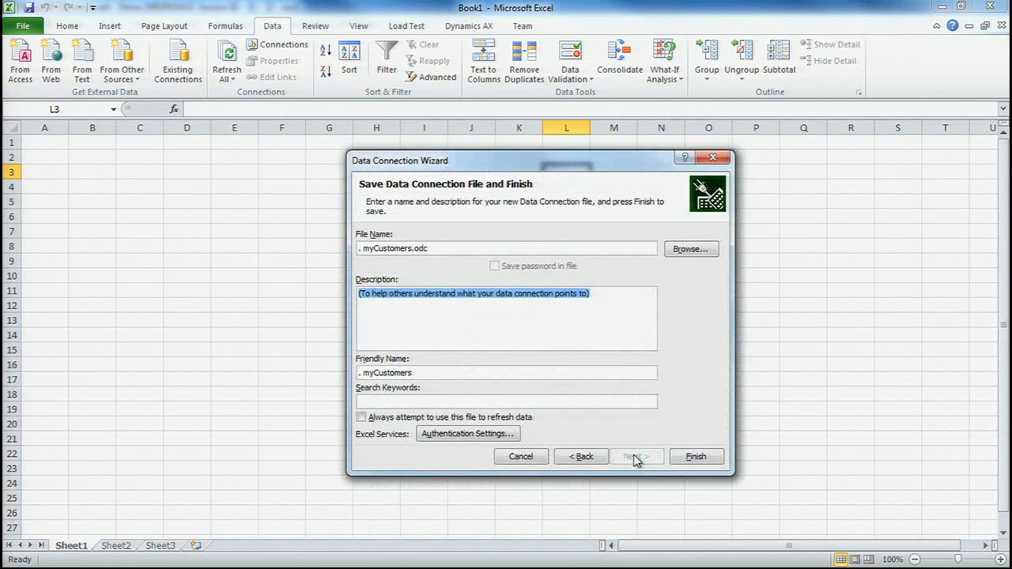
{"action": "left_click", "coordinate": [697, 460]}
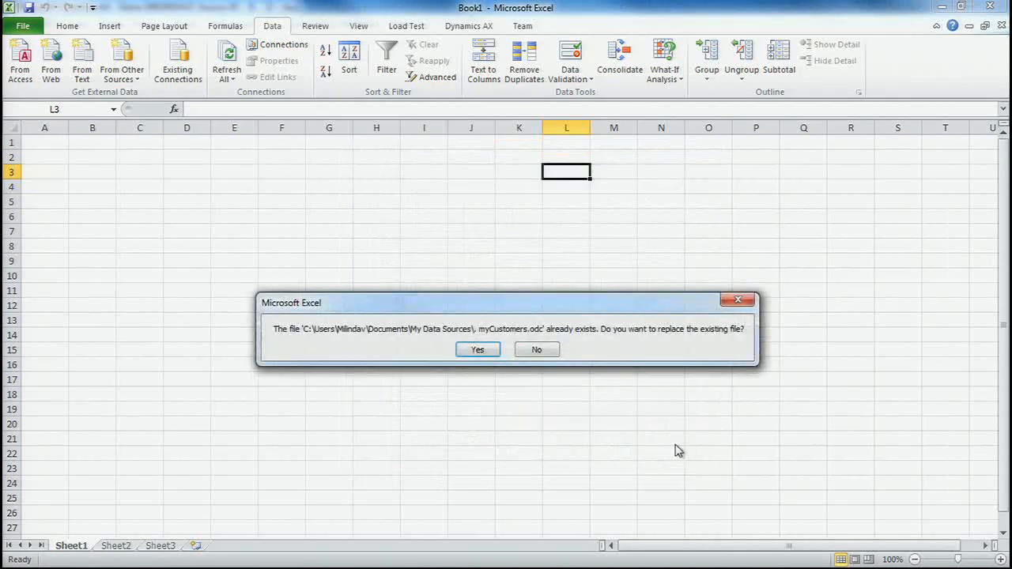
{"action": "left_click", "coordinate": [489, 355]}
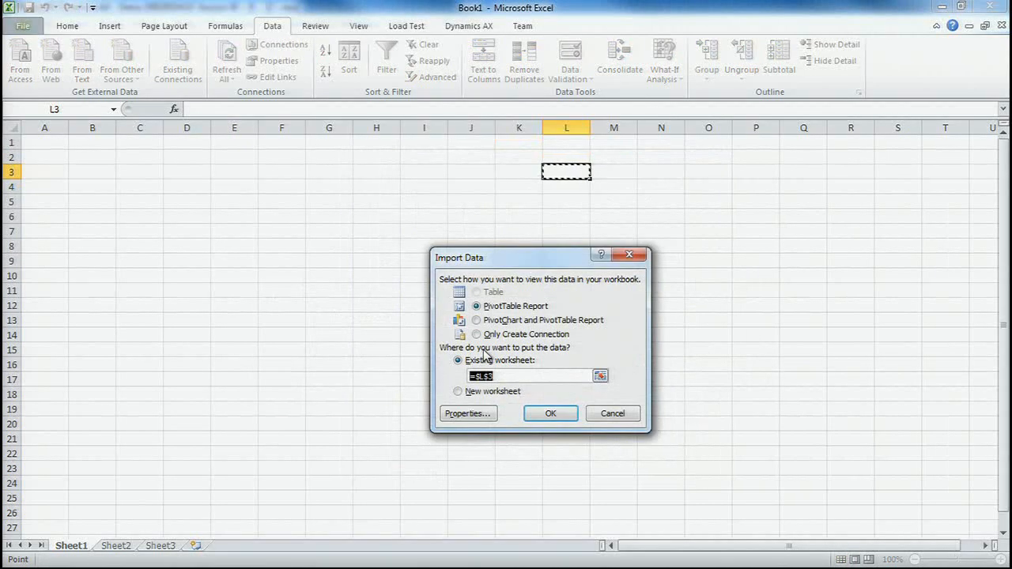
{"action": "left_click", "coordinate": [553, 413]}
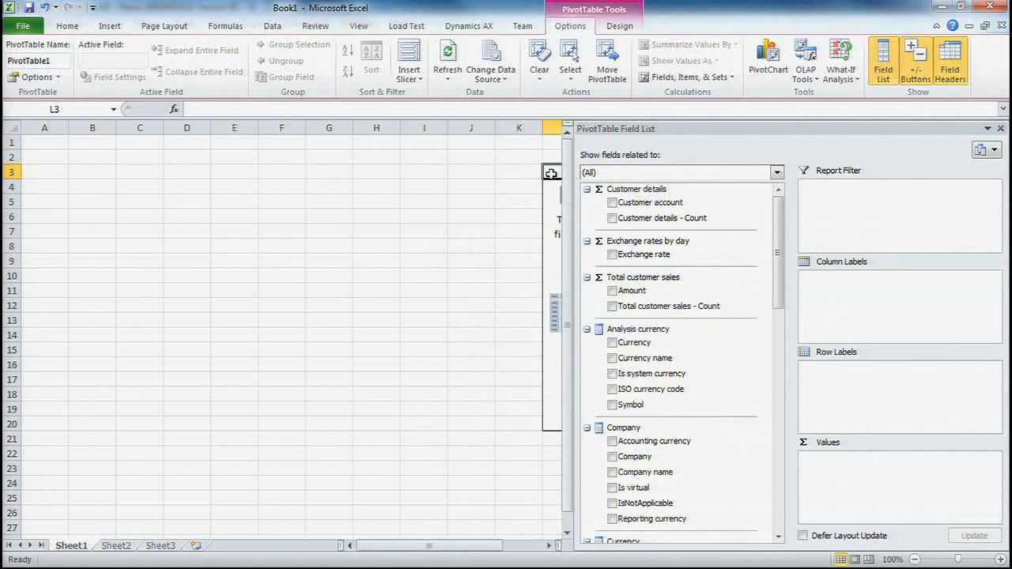
- Add the Total customer sales Amount and the Customer account measures to the PivotTable values
{"action": "left_click", "coordinate": [549, 546]}
{"action": "left_click", "coordinate": [549, 545]}
{"action": "left_click", "coordinate": [549, 546]}
{"action": "left_click", "coordinate": [549, 546]}
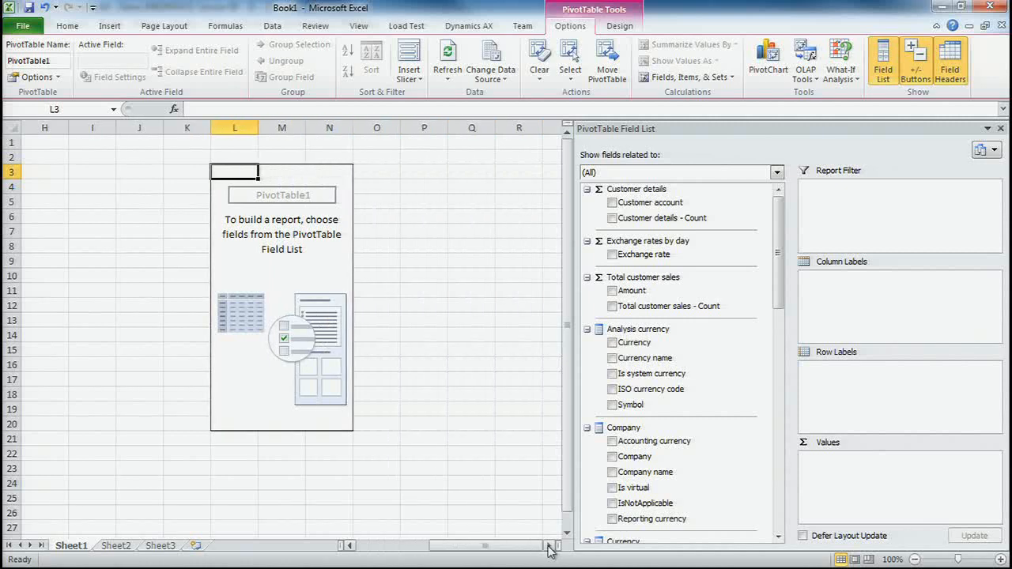
{"action": "left_click", "coordinate": [549, 546]}
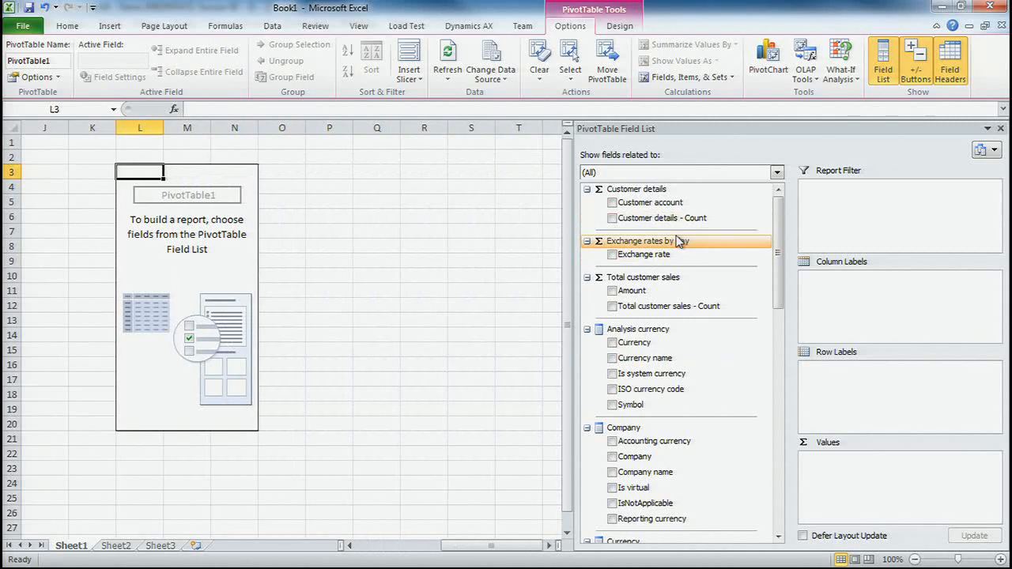
{"action": "left_click", "coordinate": [613, 291]}
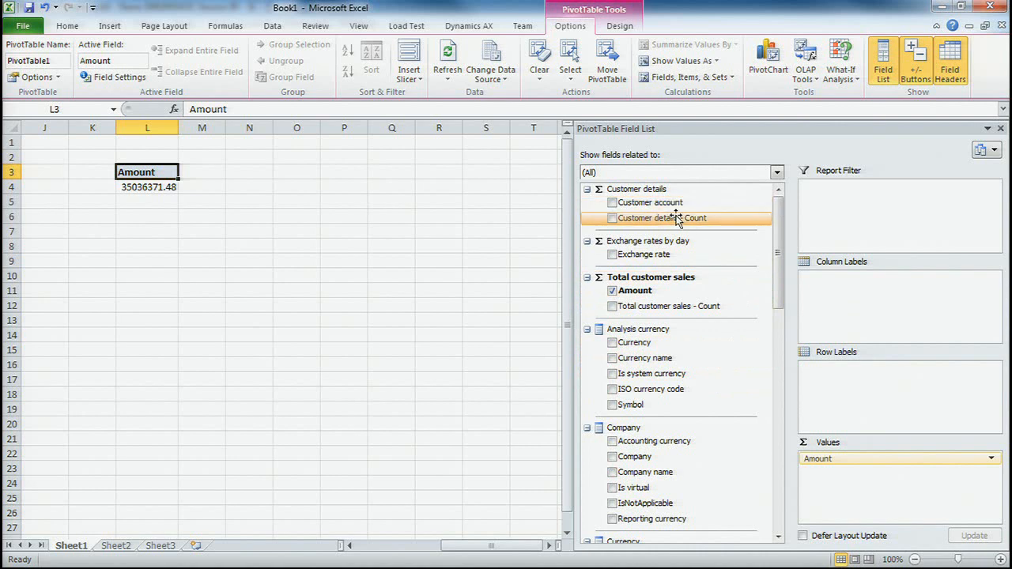
{"action": "left_click", "coordinate": [613, 203]}
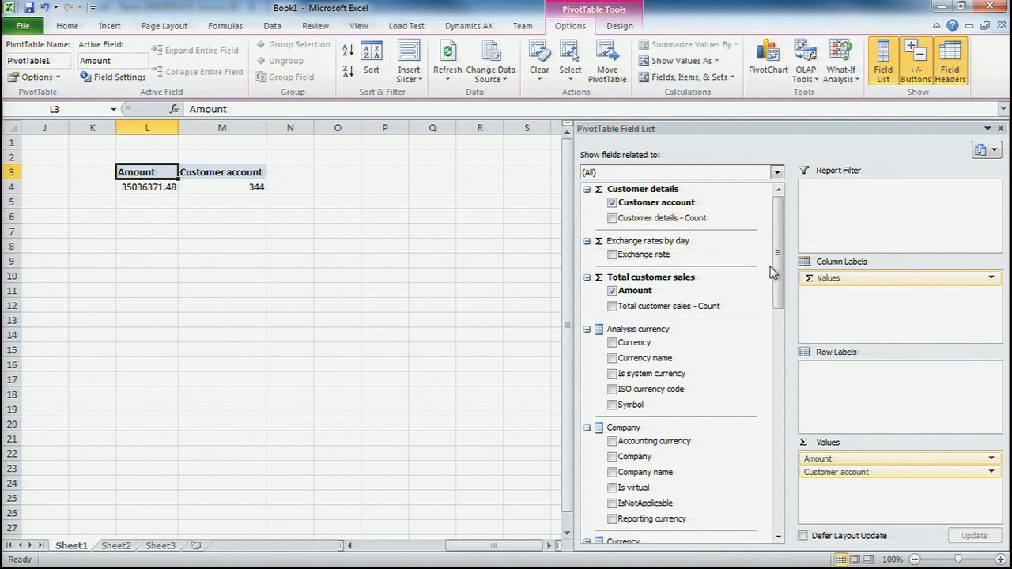
- Add City and Customers - Name from Customer information as row labels, and remove City again
{"action": "left_click_drag", "start_coordinate": [780, 272], "coordinate": [783, 399]}
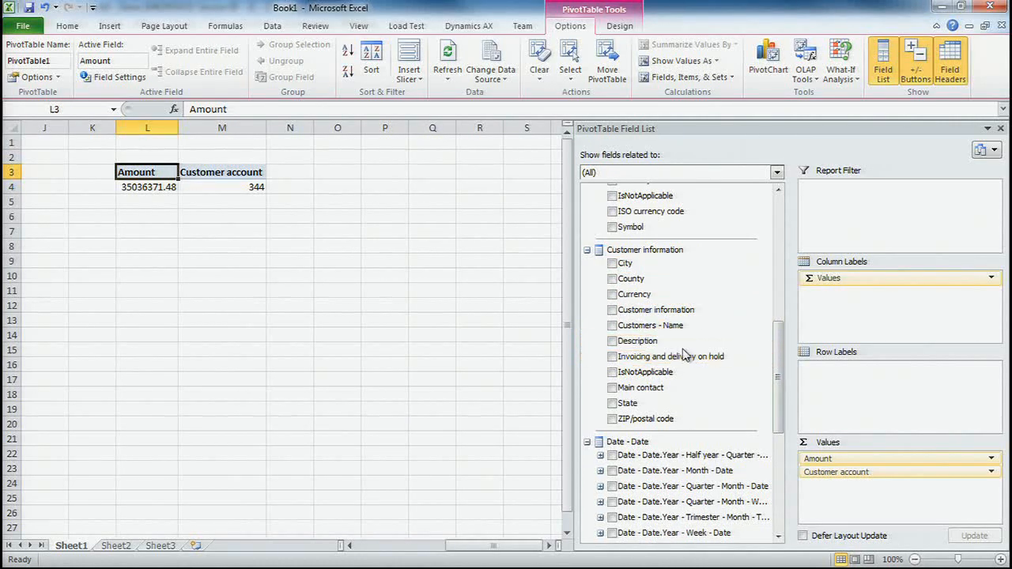
{"action": "left_click", "coordinate": [613, 264]}
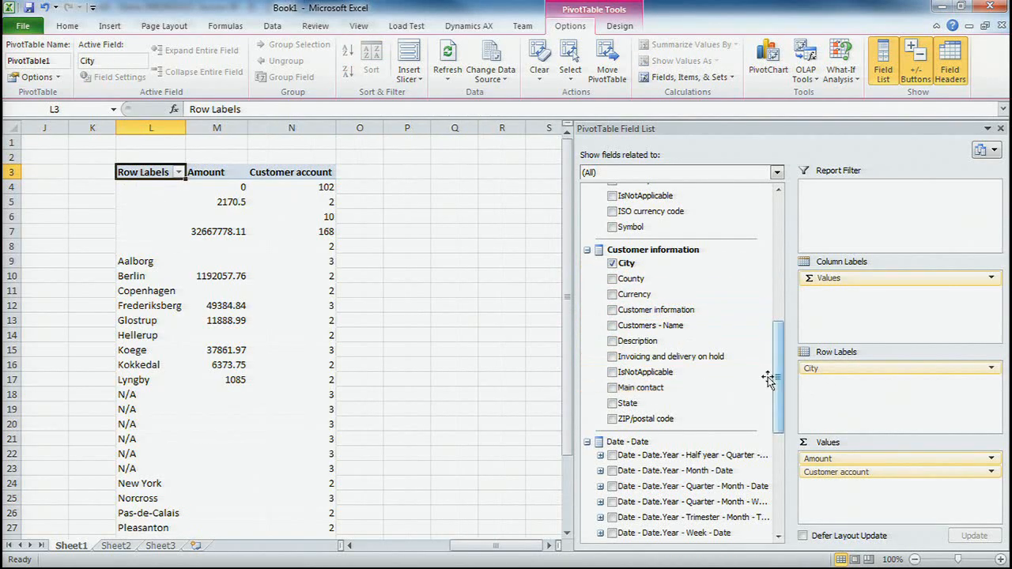
{"action": "left_click", "coordinate": [612, 325]}
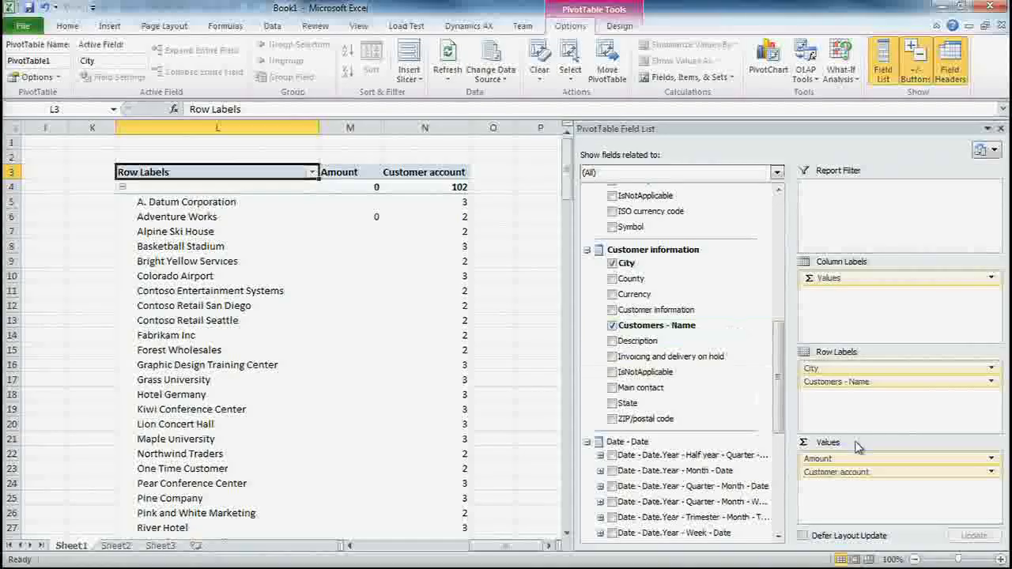
{"action": "left_click_drag", "start_coordinate": [835, 370], "coordinate": [751, 312]}
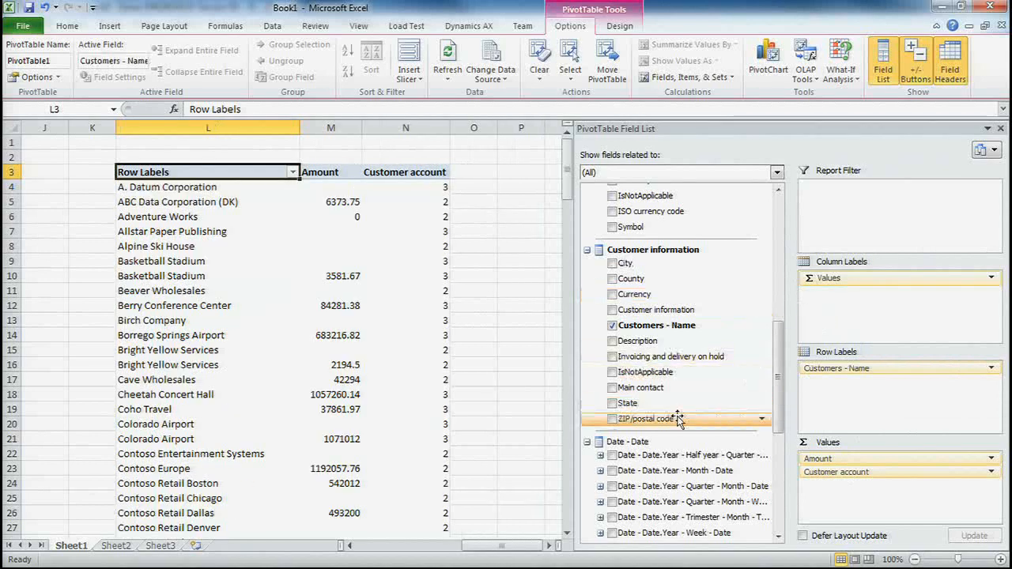
- Place the Date - Date.Year - Quarter - Month - Date hierarchy in the row labels and move Customers - Name to the column labels
{"action": "left_click_drag", "start_coordinate": [777, 401], "coordinate": [771, 467]}
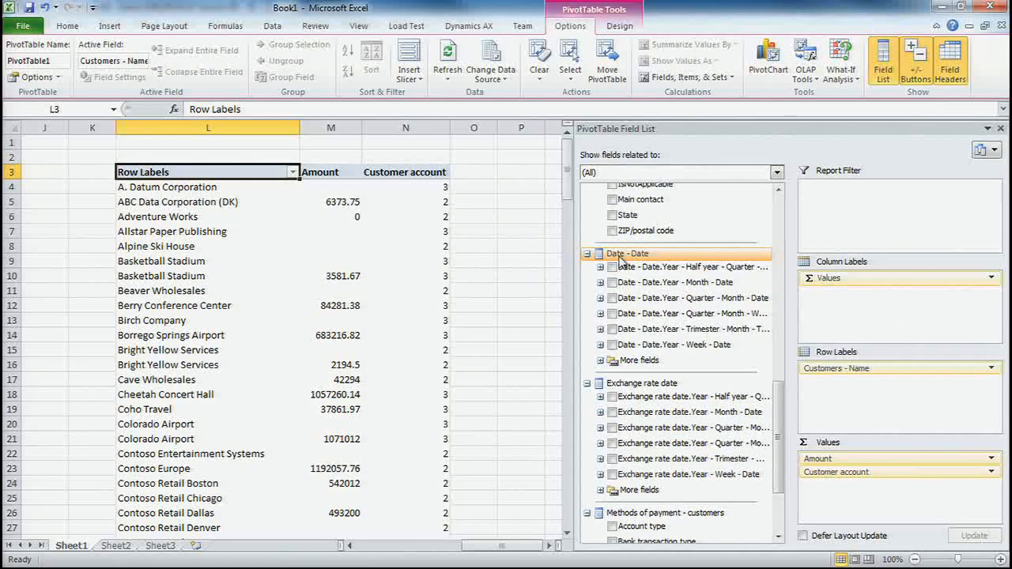
{"action": "left_click_drag", "start_coordinate": [781, 434], "coordinate": [782, 433]}
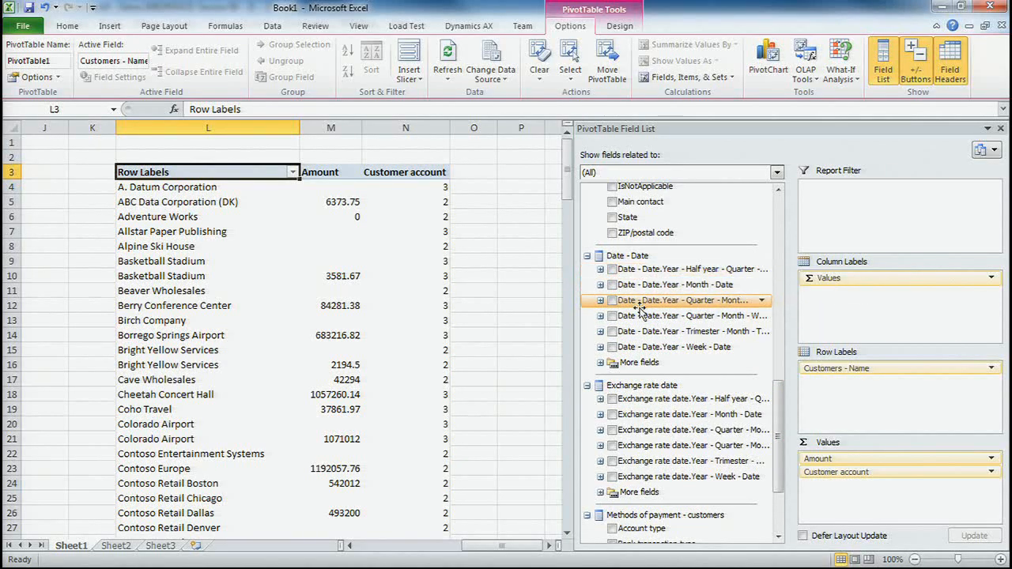
{"action": "left_click_drag", "start_coordinate": [666, 300], "coordinate": [814, 362]}
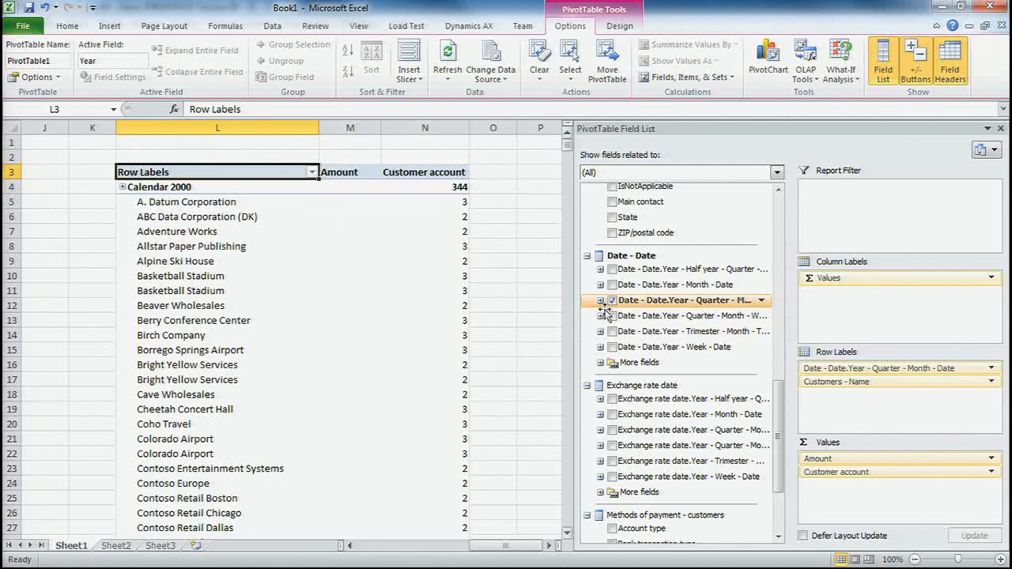
{"action": "left_click_drag", "start_coordinate": [840, 382], "coordinate": [837, 316]}
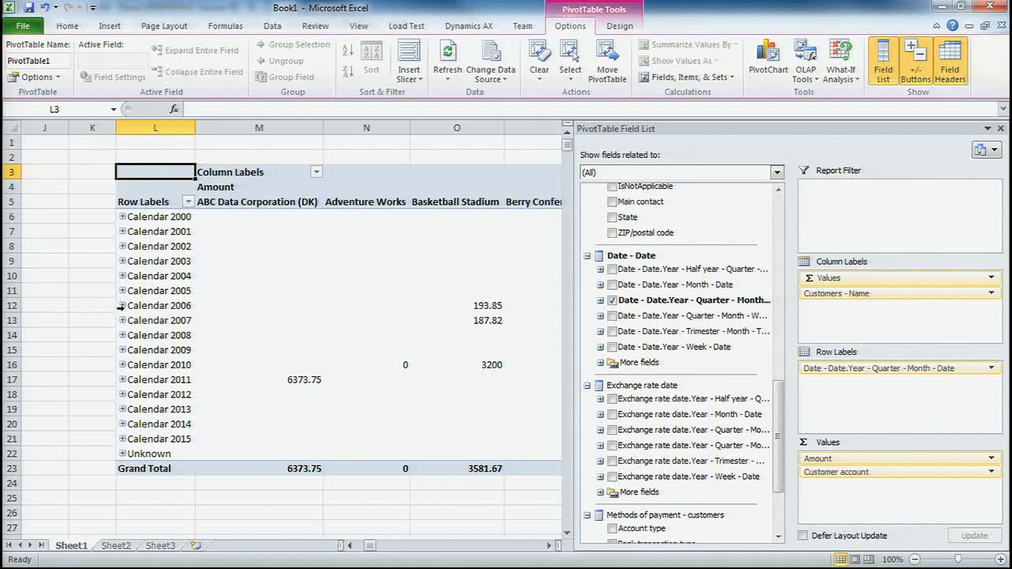
- Drill down in the row labels through Calendar 2008 and Quarter 1, 2008 to January 2008
{"action": "left_click", "coordinate": [124, 336]}
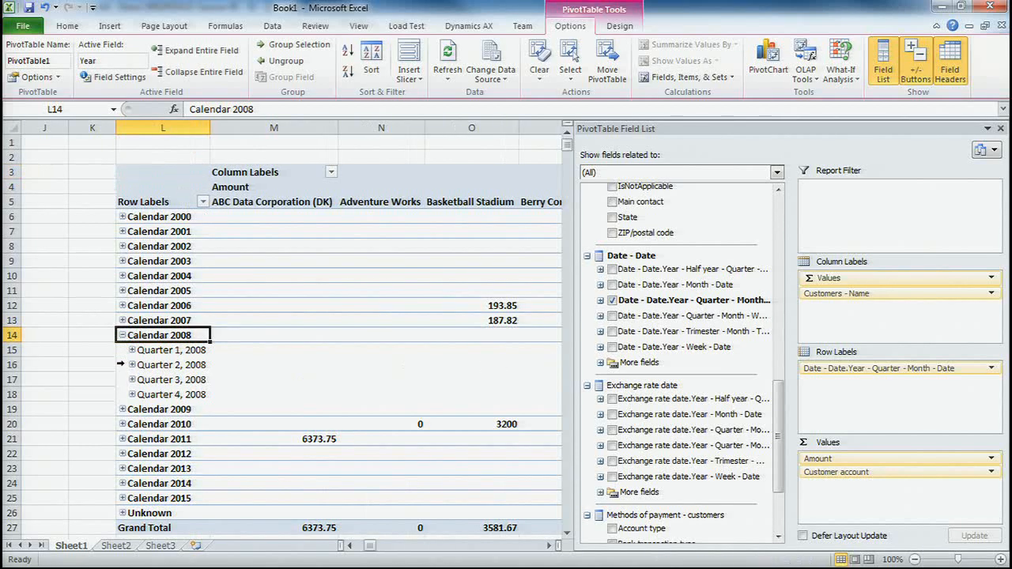
{"action": "left_click", "coordinate": [132, 350]}
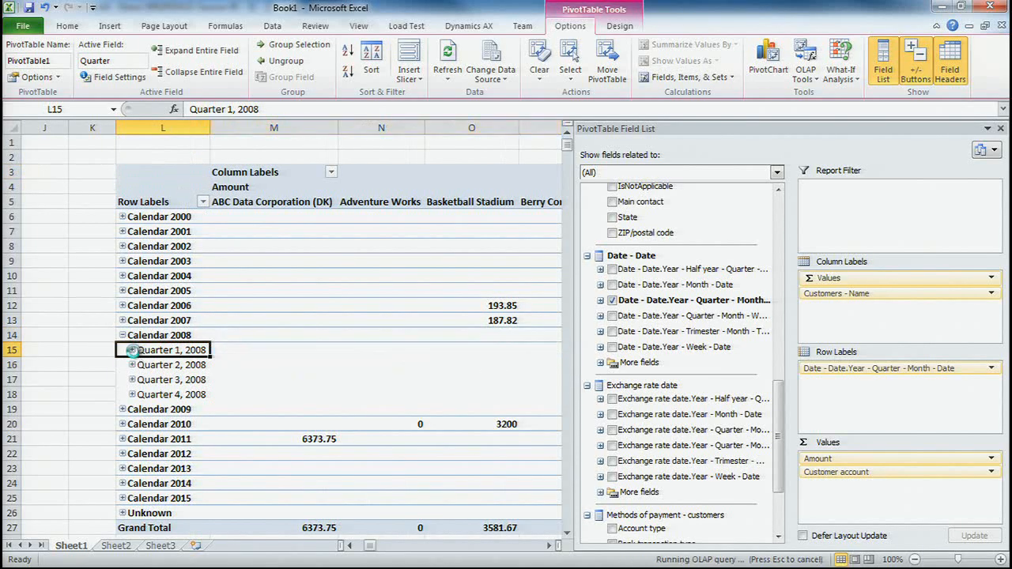
{"action": "left_click", "coordinate": [144, 368]}
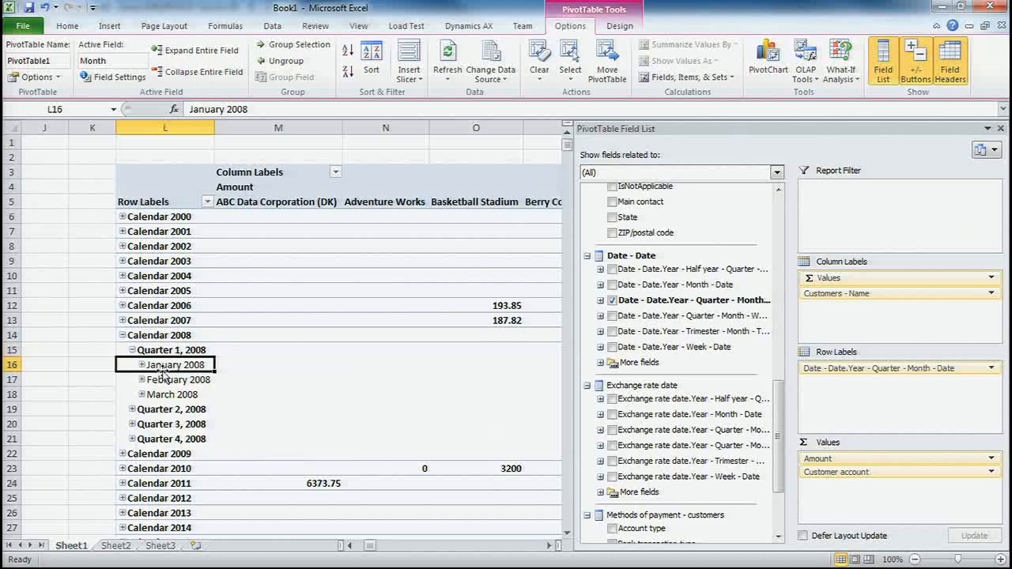
- Remove Customer account from the values and replace the date hierarchy in the row labels with Currency name from Analysis currency
{"action": "left_click_drag", "start_coordinate": [775, 440], "coordinate": [777, 491]}
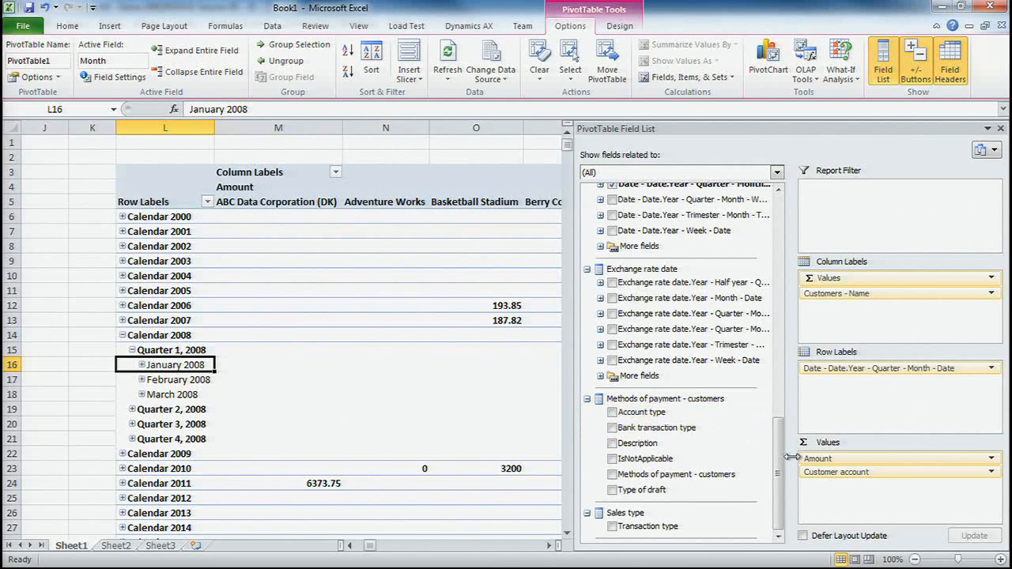
{"action": "left_click_drag", "start_coordinate": [784, 466], "coordinate": [783, 237]}
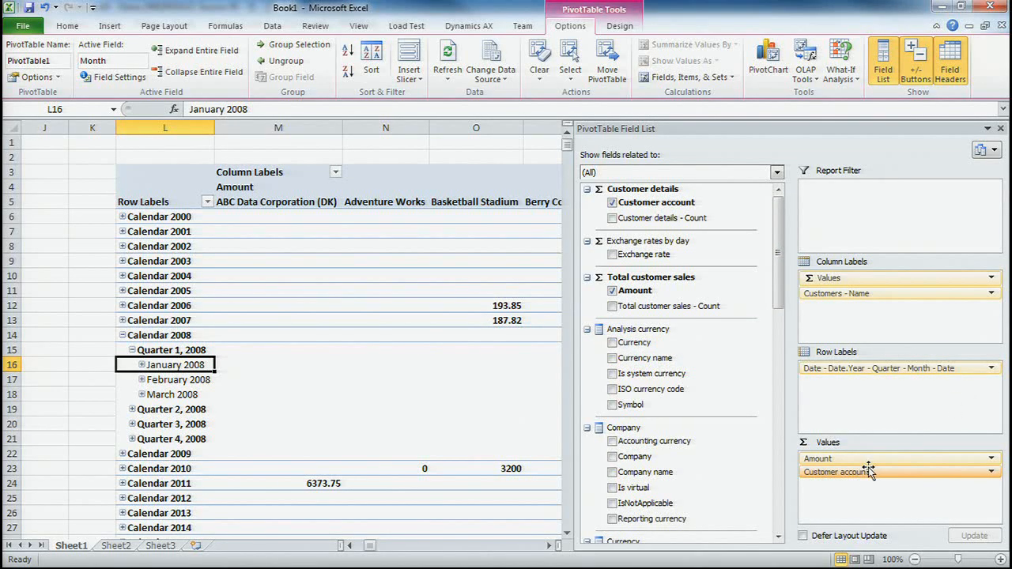
{"action": "left_click_drag", "start_coordinate": [869, 471], "coordinate": [711, 352]}
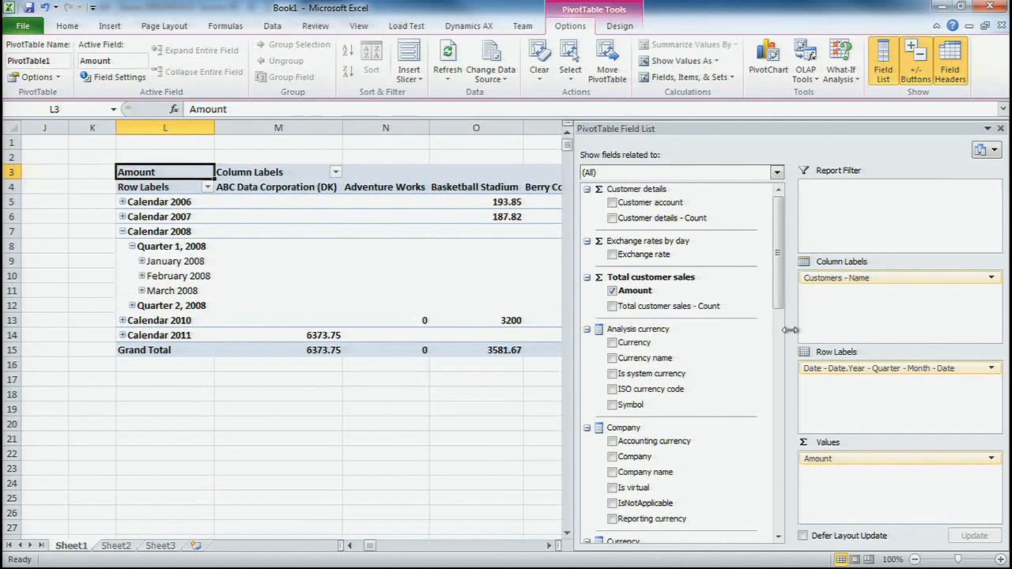
{"action": "left_click_drag", "start_coordinate": [846, 369], "coordinate": [688, 356]}
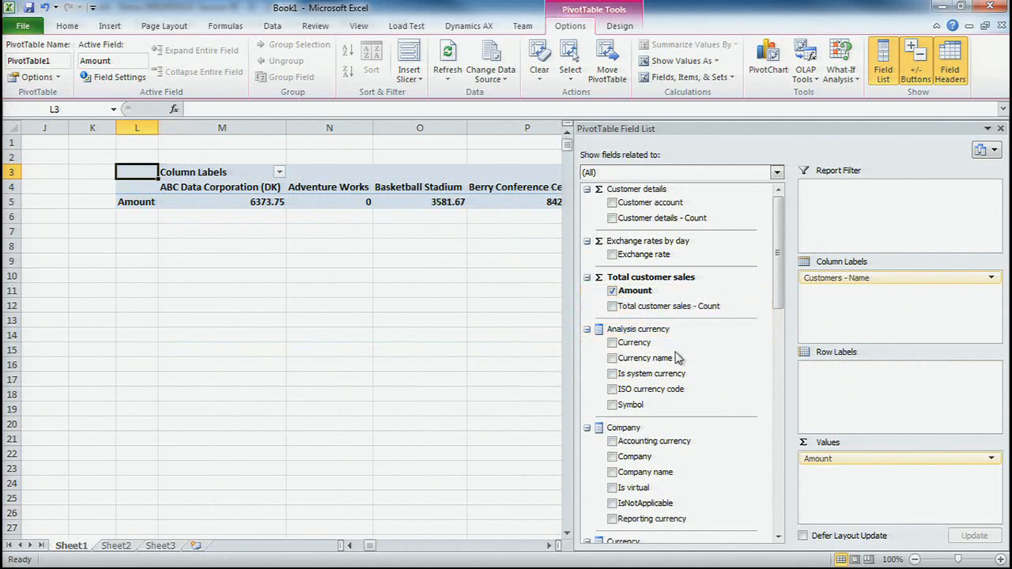
{"action": "left_click_drag", "start_coordinate": [643, 357], "coordinate": [835, 375]}
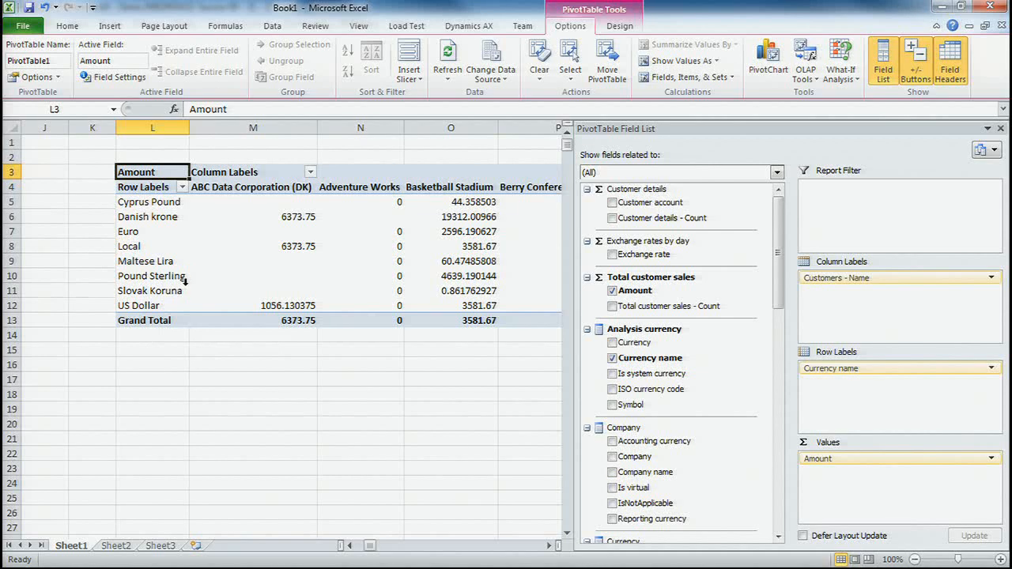
- Add Company name from the Company dimension to the PivotTable as a report filter
{"action": "mouse_move", "coordinate": [334, 300]}
{"action": "left_click_drag", "start_coordinate": [783, 256], "coordinate": [783, 284]}
{"action": "left_click_drag", "start_coordinate": [654, 403], "coordinate": [875, 233]}
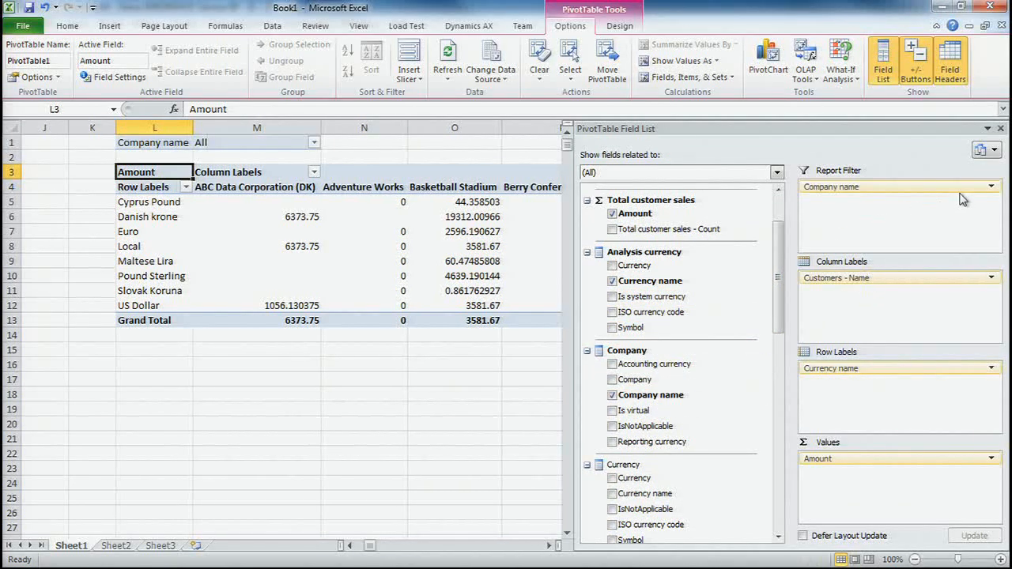
- Expand All in the Company name filter to view the available companies, leaving the filter selection as it is
{"action": "left_click", "coordinate": [314, 144]}
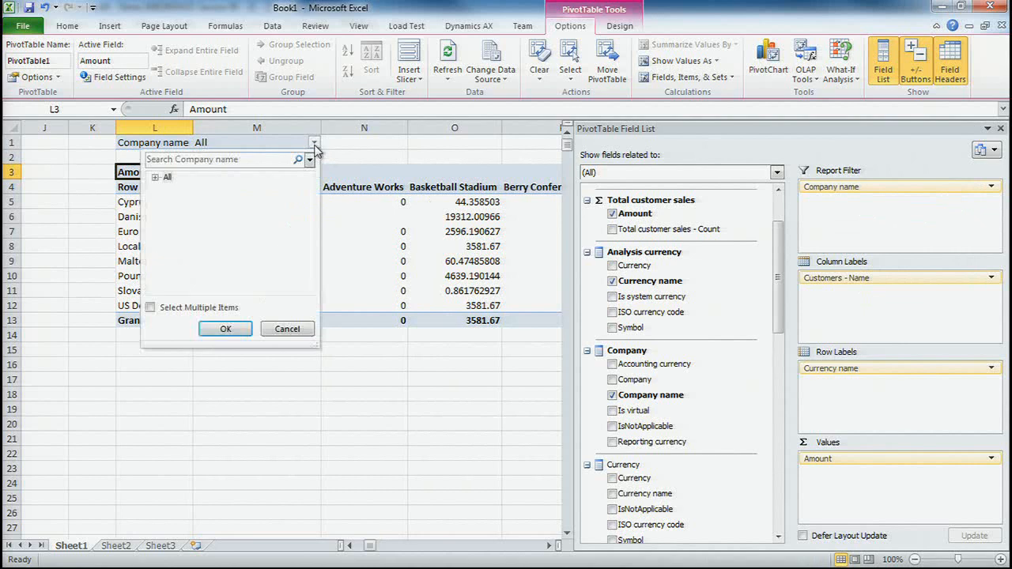
{"action": "left_click", "coordinate": [156, 178]}
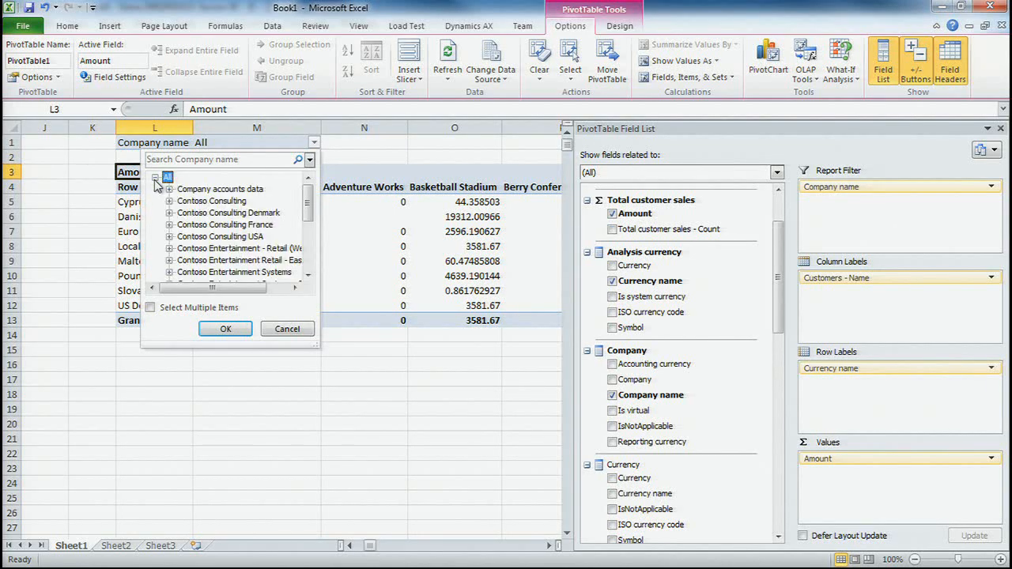
{"action": "left_click", "coordinate": [285, 331]}
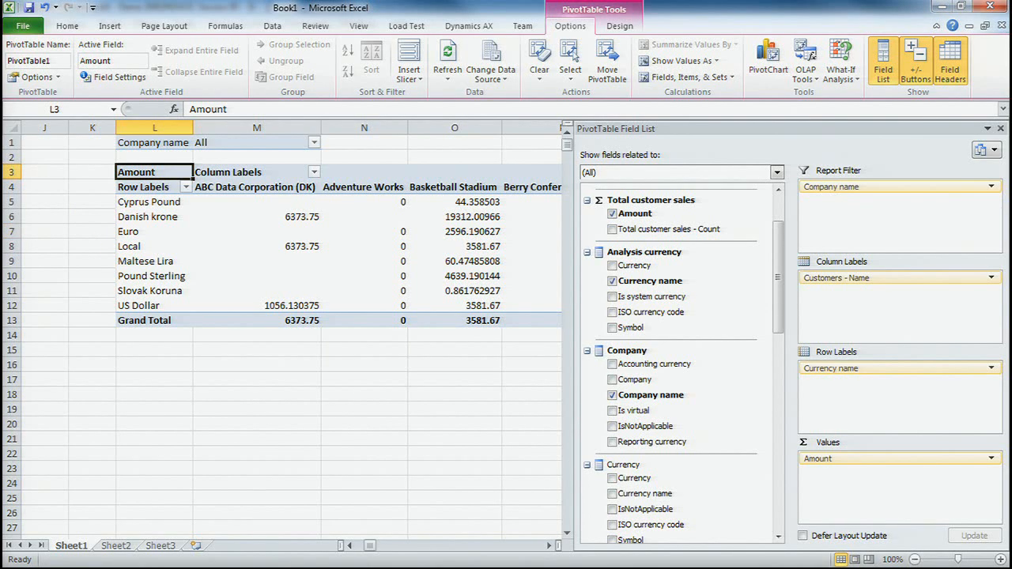
- Switch to Dynamics AX, close the compiler output and collapse the Perspectives node in the AOT
{"action": "key", "text": "alt+Tab"}
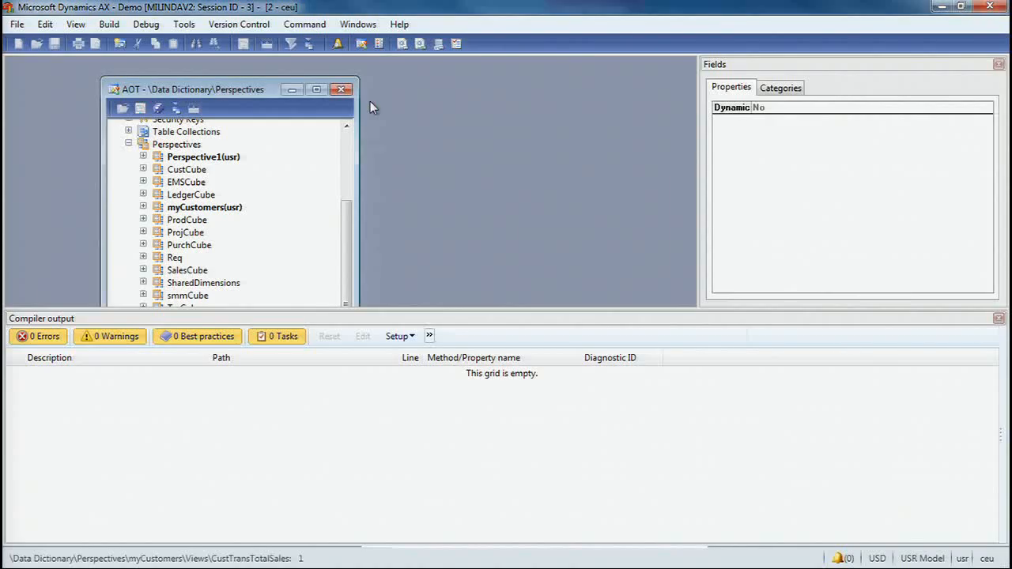
{"action": "left_click", "coordinate": [998, 320]}
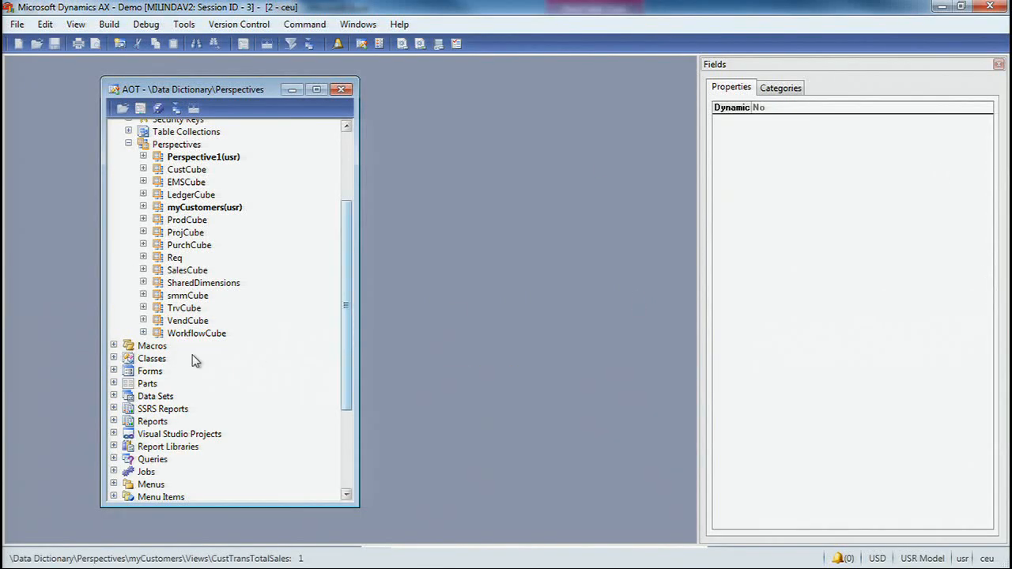
{"action": "left_click", "coordinate": [128, 144]}
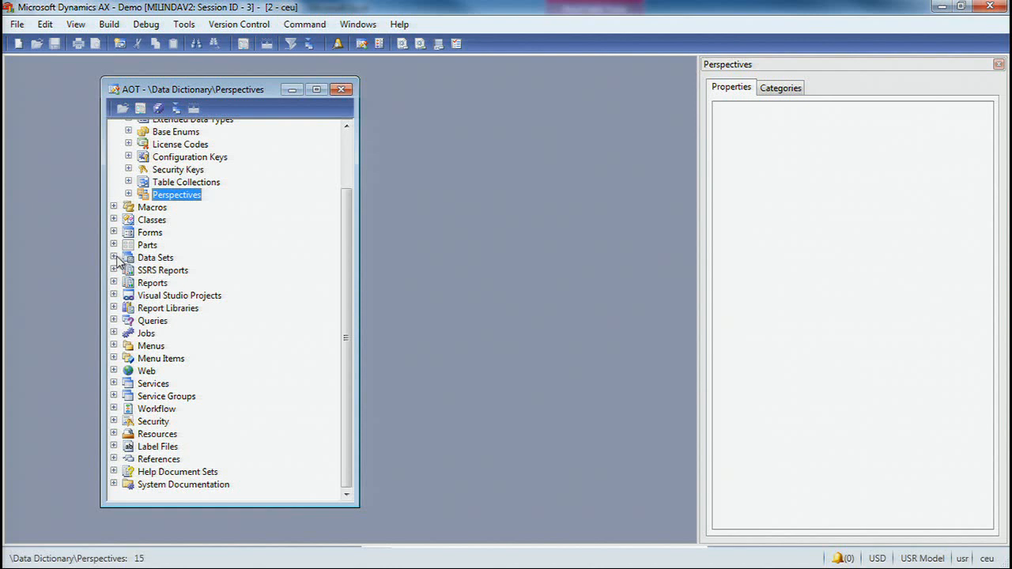
- Open the myCustomers project from the AOT's Analysis Services Projects under Visual Studio Projects for editing, and maximize the Visual Studio window
{"action": "left_click", "coordinate": [113, 295]}
{"action": "left_click", "coordinate": [128, 359]}
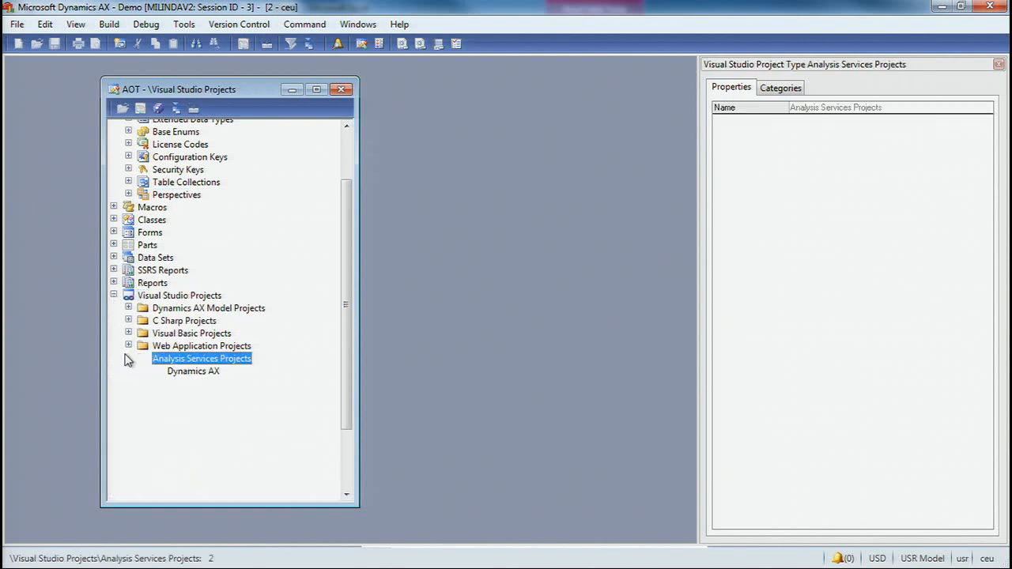
{"action": "left_click", "coordinate": [191, 384]}
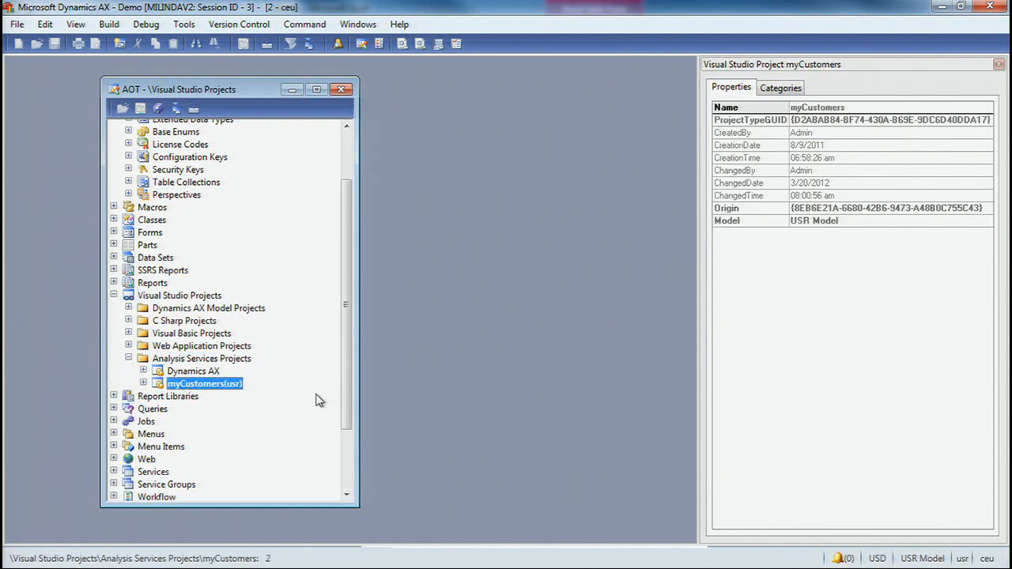
{"action": "left_click", "coordinate": [143, 383]}
{"action": "right_click", "coordinate": [207, 385]}
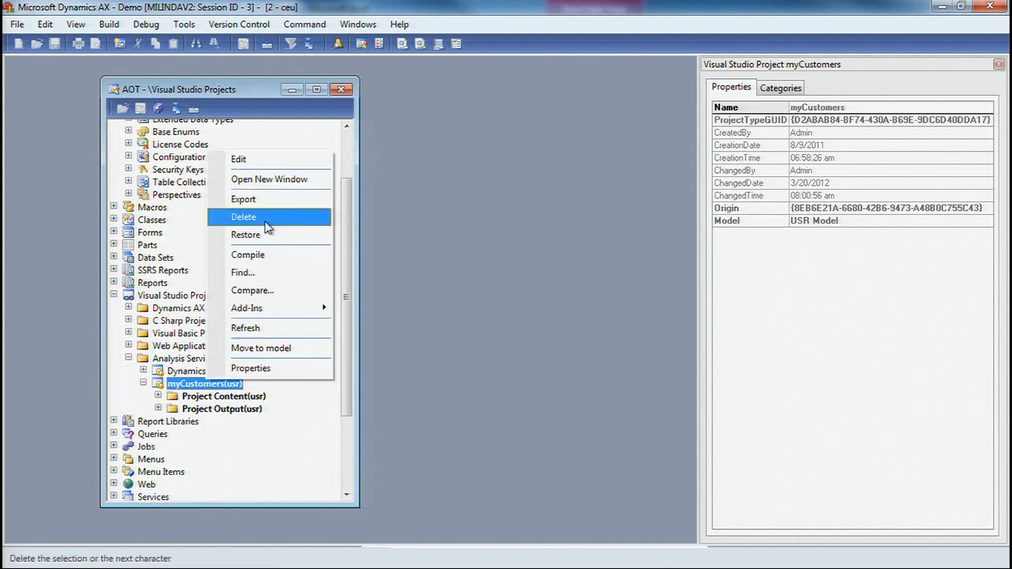
{"action": "left_click", "coordinate": [257, 158]}
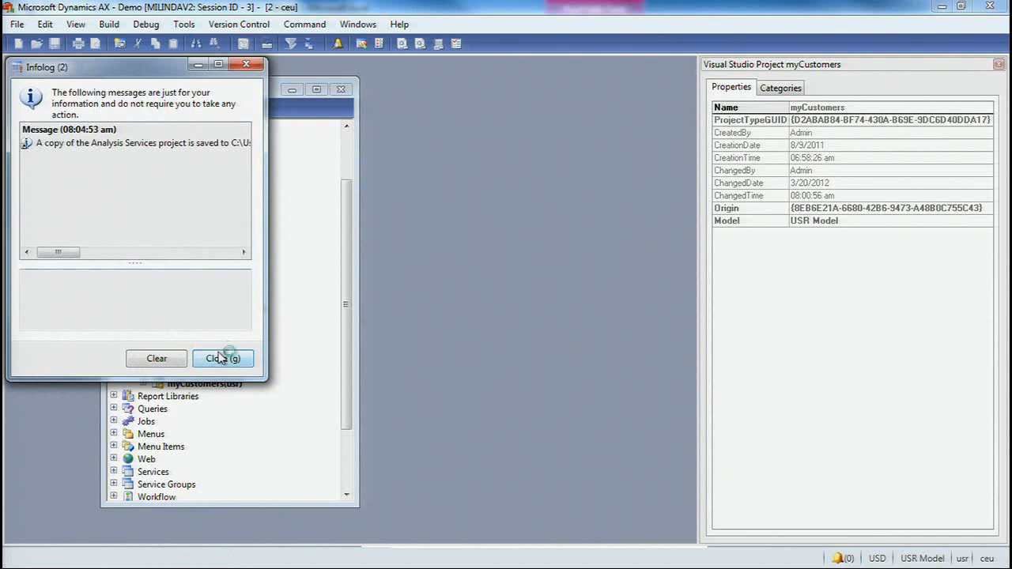
{"action": "left_click", "coordinate": [223, 359]}
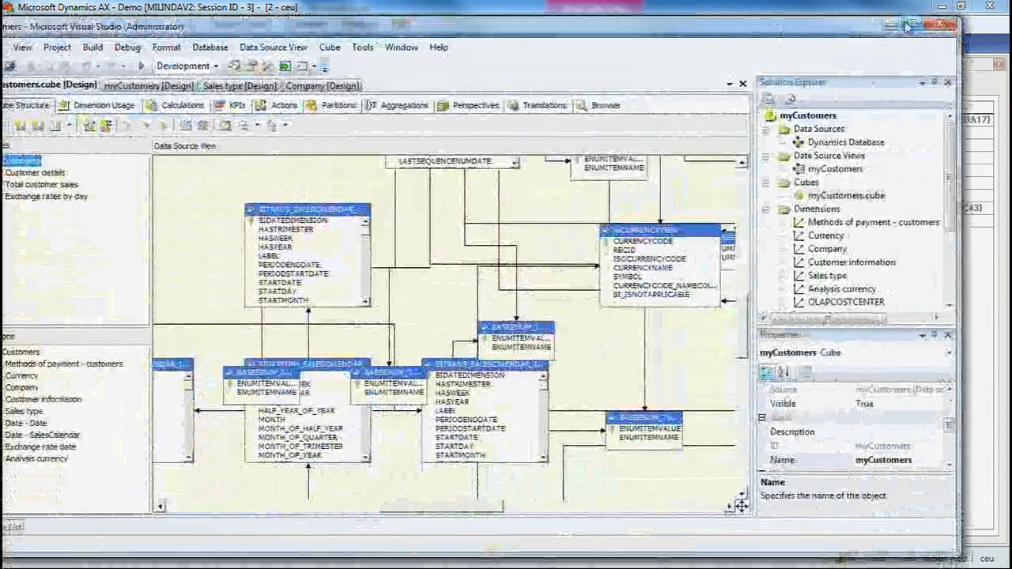
{"action": "left_click", "coordinate": [909, 26]}
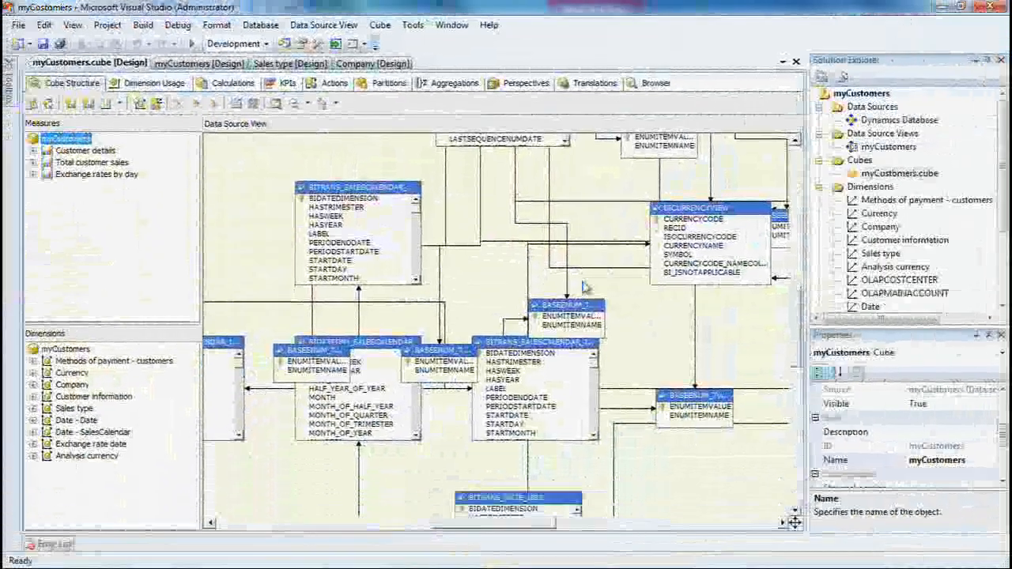
- Examine the myCustomers cube's structure and how its dimensions relate to the measure groups in Dimension Usage
{"action": "left_click_drag", "start_coordinate": [202, 293], "coordinate": [184, 297]}
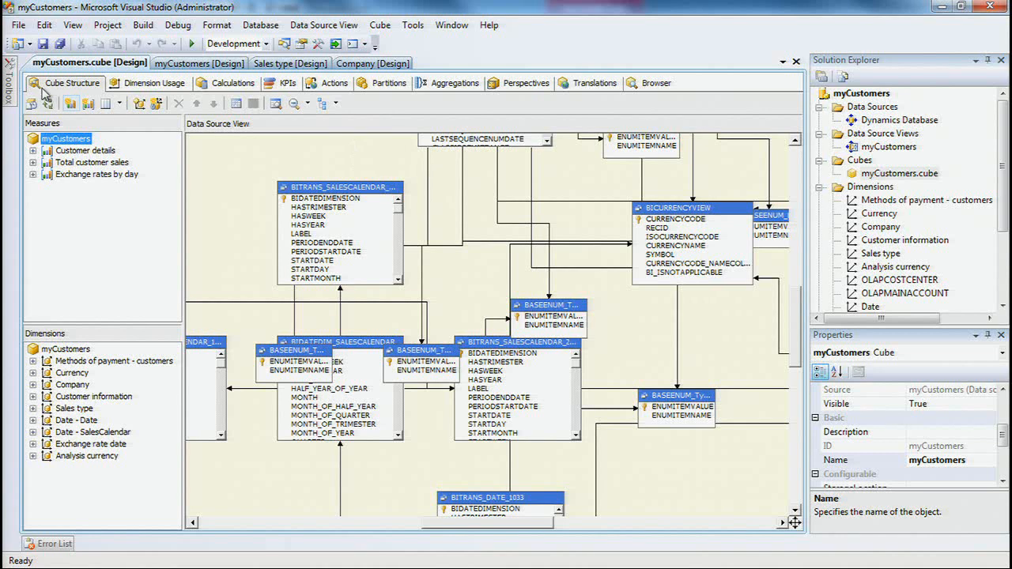
{"action": "left_click", "coordinate": [138, 84]}
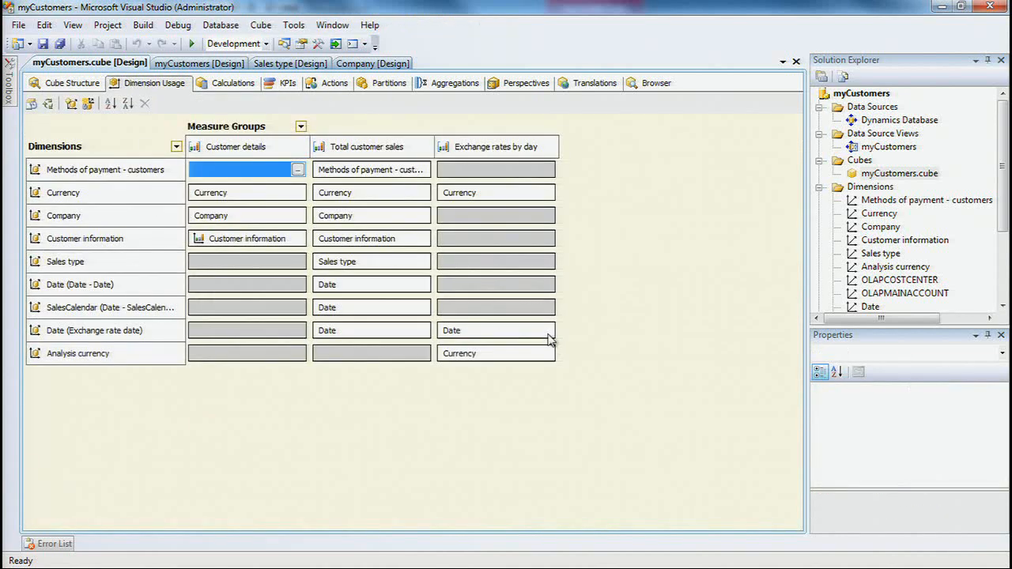
{"action": "mouse_move", "coordinate": [551, 337]}
- Minimize the open application windows to reveal the desktop
{"action": "left_click", "coordinate": [941, 6]}
{"action": "left_click", "coordinate": [940, 7]}
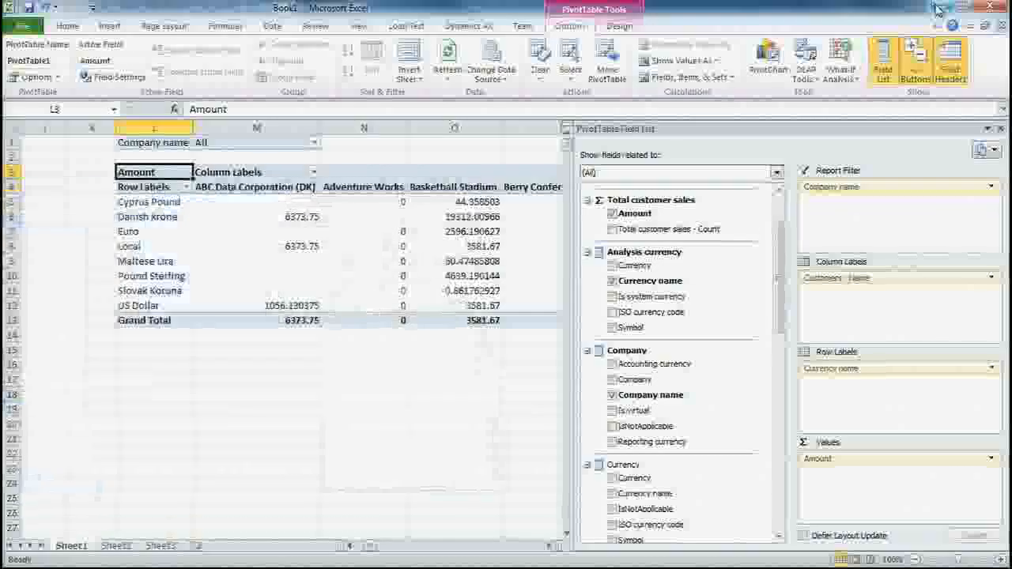
{"action": "left_click", "coordinate": [944, 8]}
{"action": "left_click", "coordinate": [942, 7]}
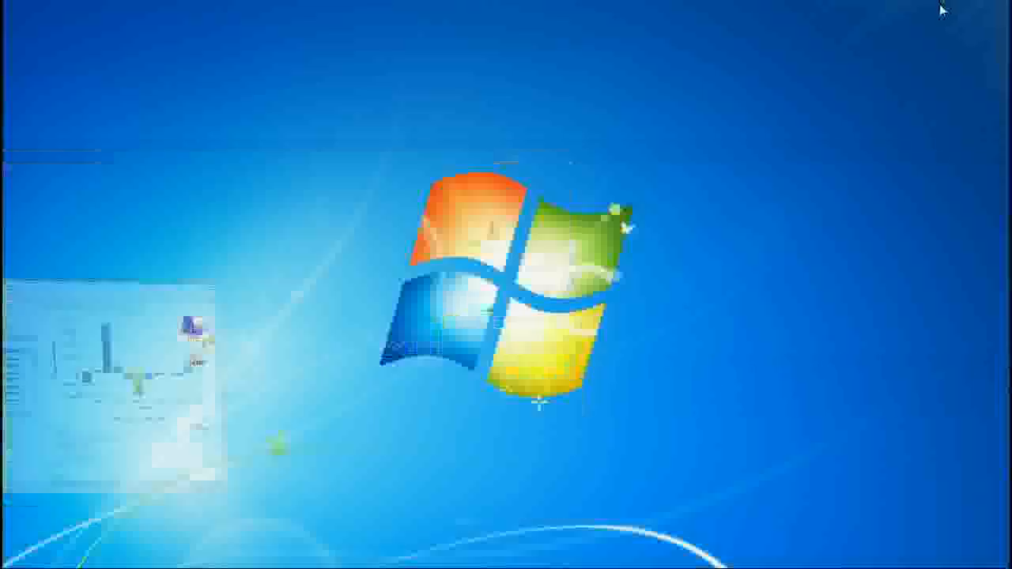